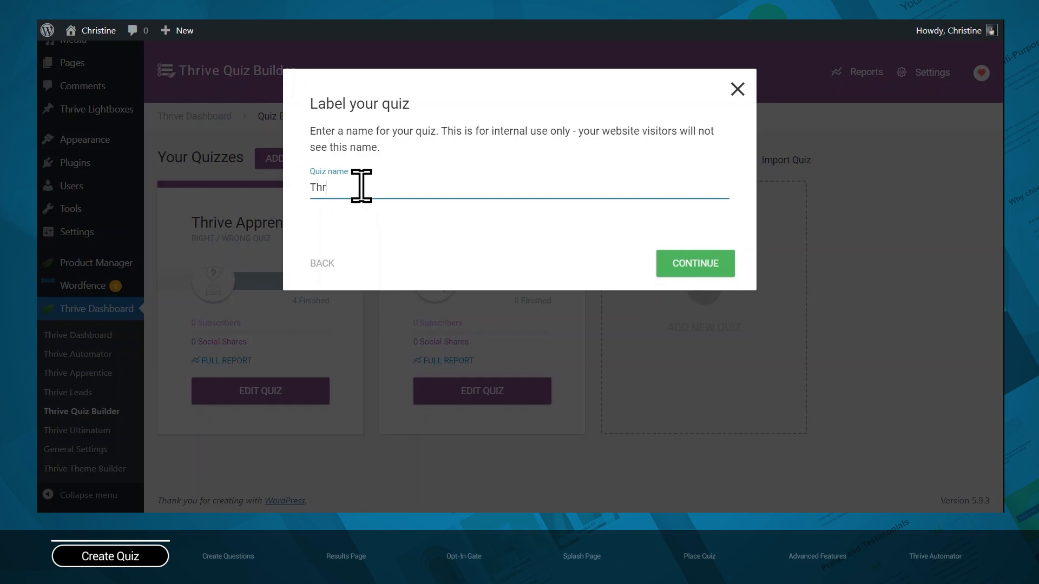
# Step: Create the quiz "Thrive Apprentice Basics - Module 1" and choose Category as its evaluation type
pyautogui.click(691, 264)
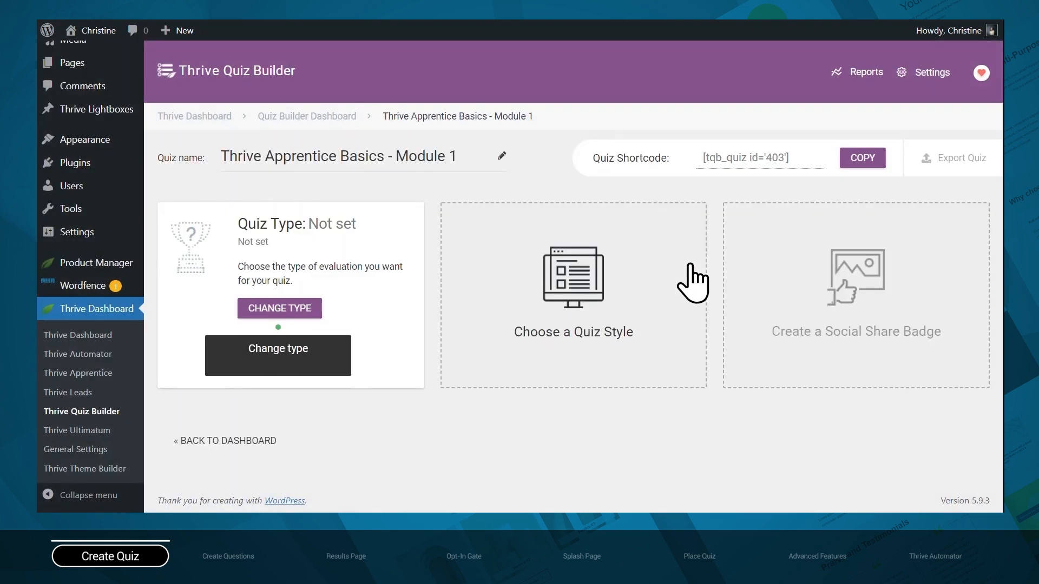
pyautogui.click(307, 310)
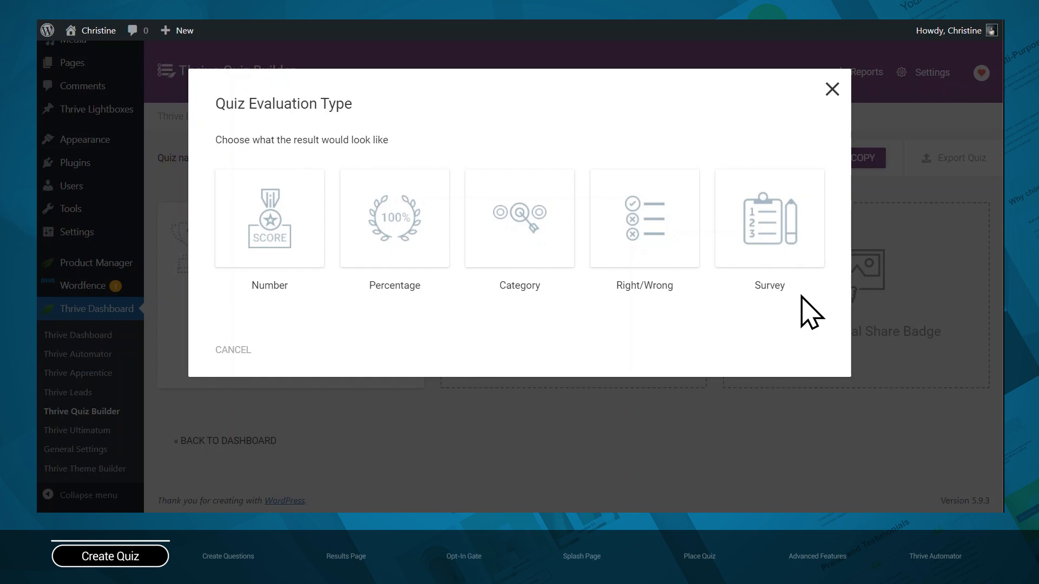
pyautogui.click(541, 263)
pyautogui.click(760, 376)
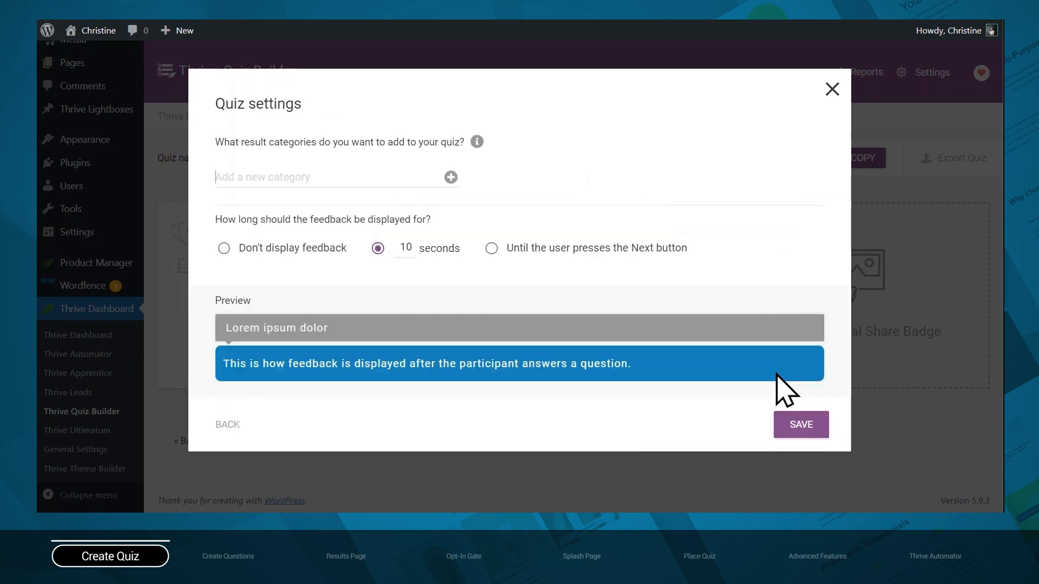
# Step: Add the result categories Expert, Proficient and Novice, and save the quiz settings with answer feedback not displayed
pyautogui.write('Expert')
pyautogui.press('Return')
pyautogui.write('Prof')
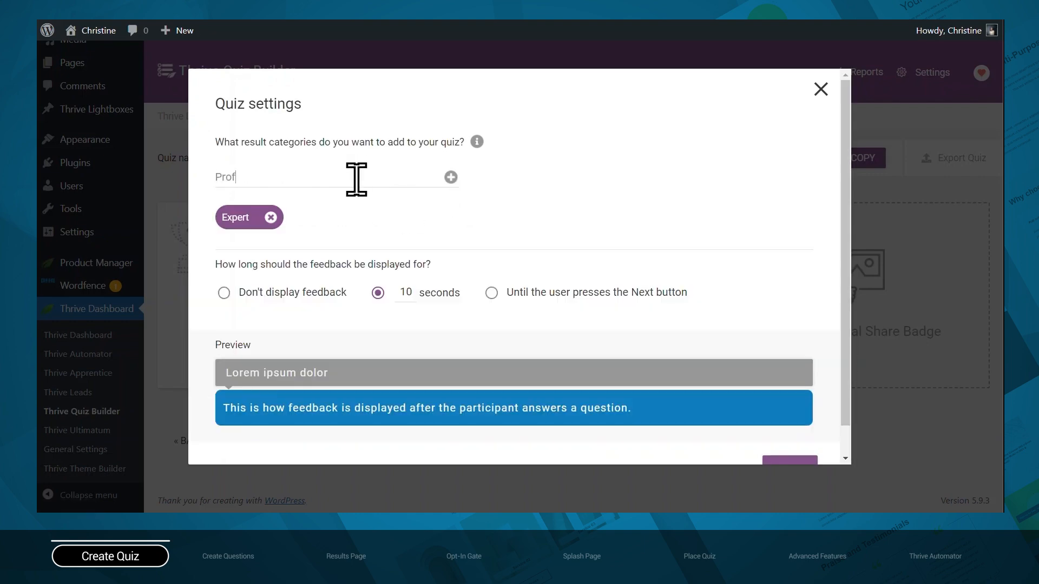
pyautogui.write('icient')
pyautogui.press('Return')
pyautogui.write('Novice')
pyautogui.press('Return')
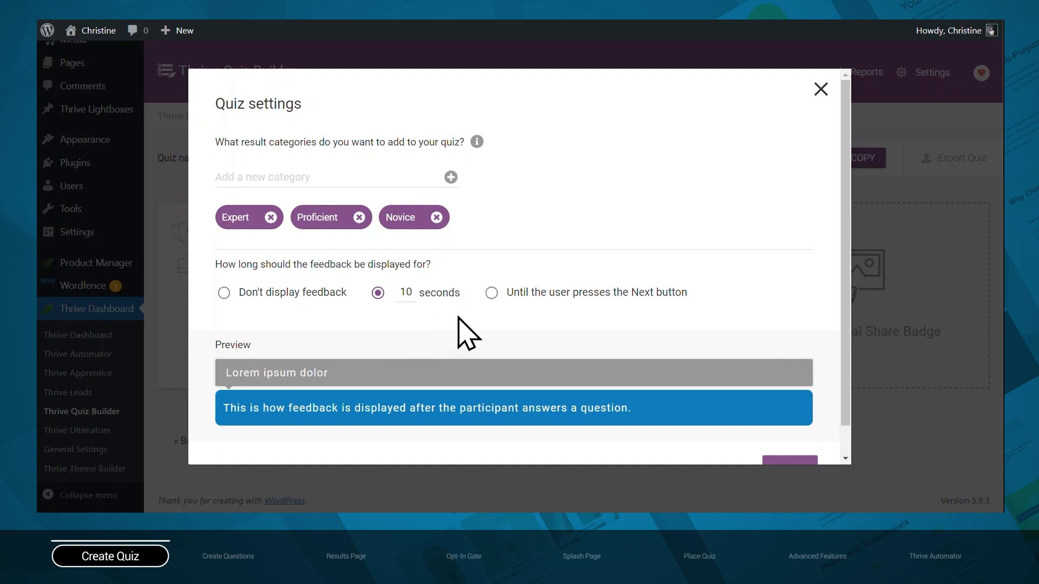
pyautogui.click(284, 300)
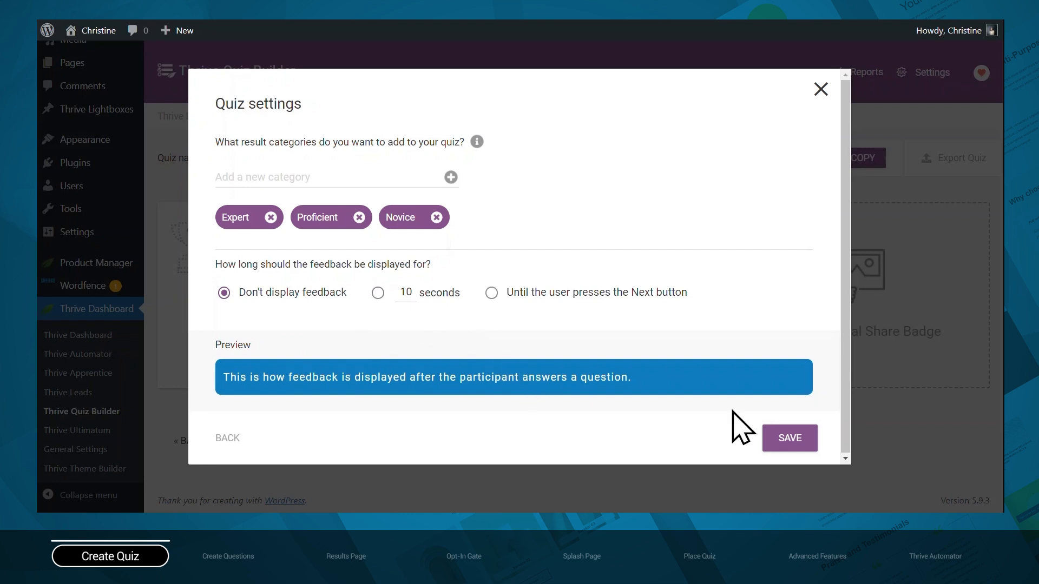
pyautogui.click(784, 435)
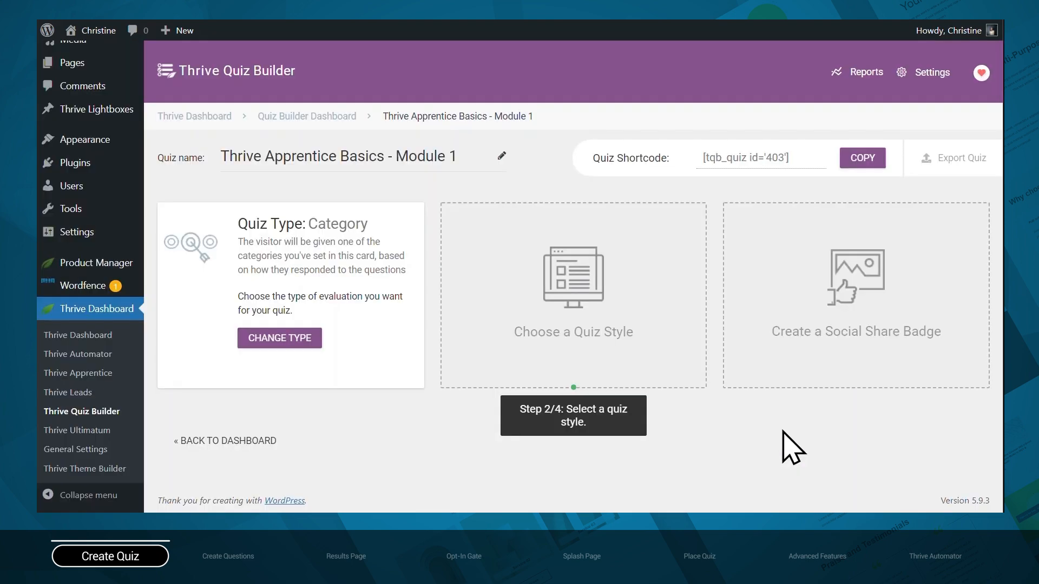
# Step: Browse the available quiz styles and apply the Minimalist style to the quiz
pyautogui.click(599, 414)
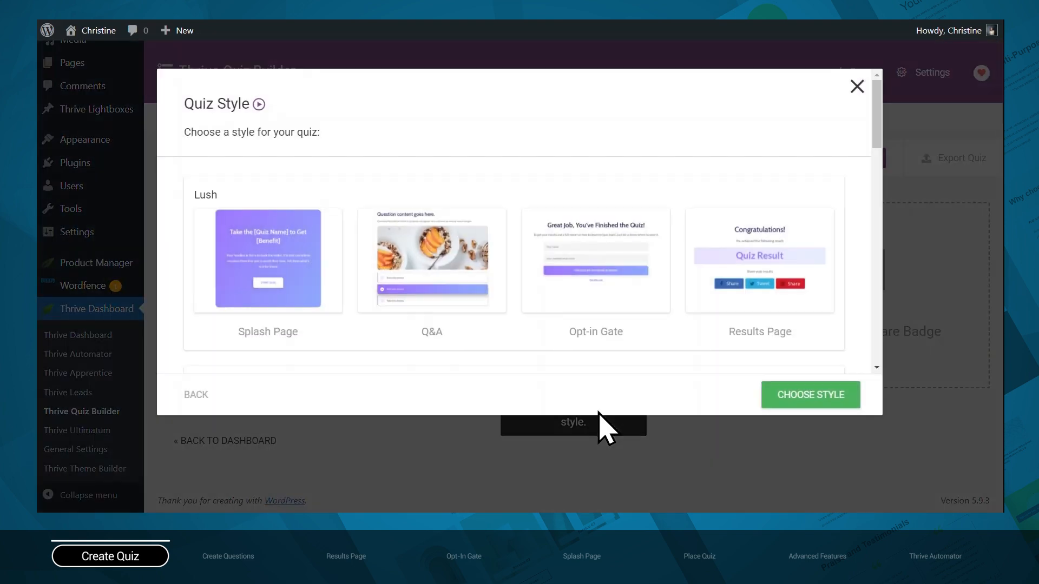
pyautogui.scroll(-9, 855, 270)
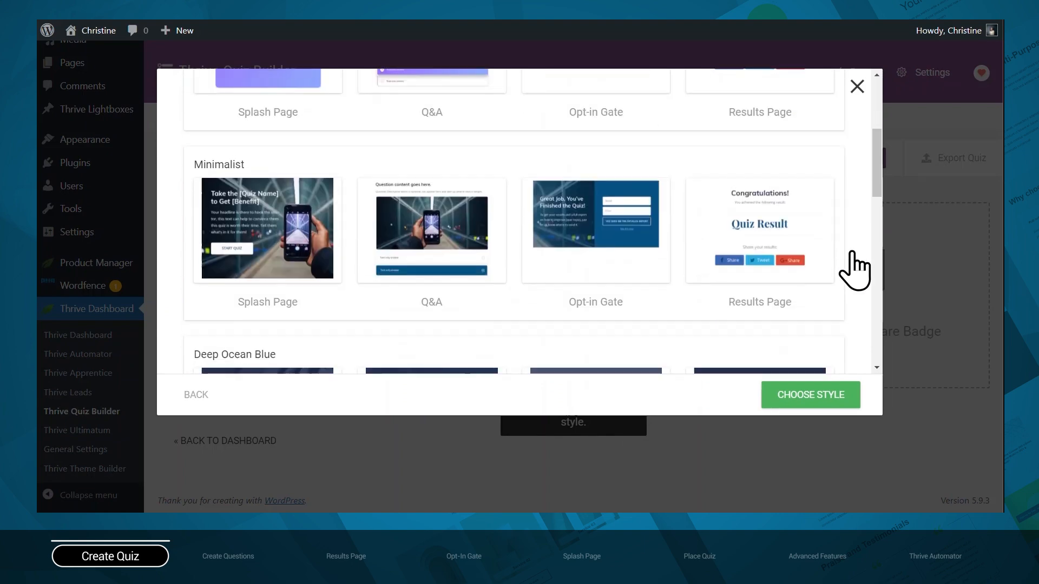
pyautogui.scroll(-5, 855, 270)
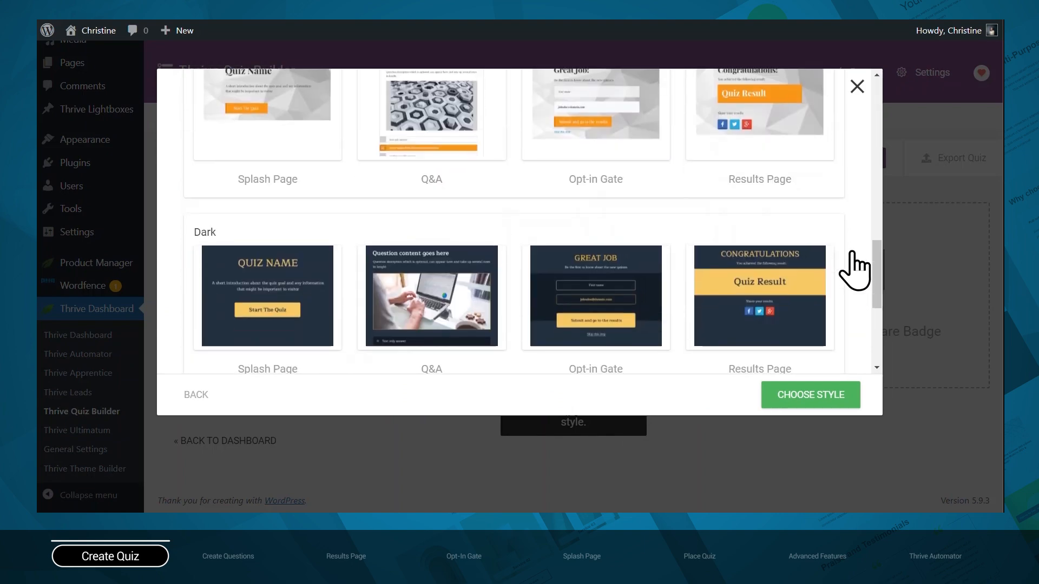
pyautogui.scroll(5, 854, 270)
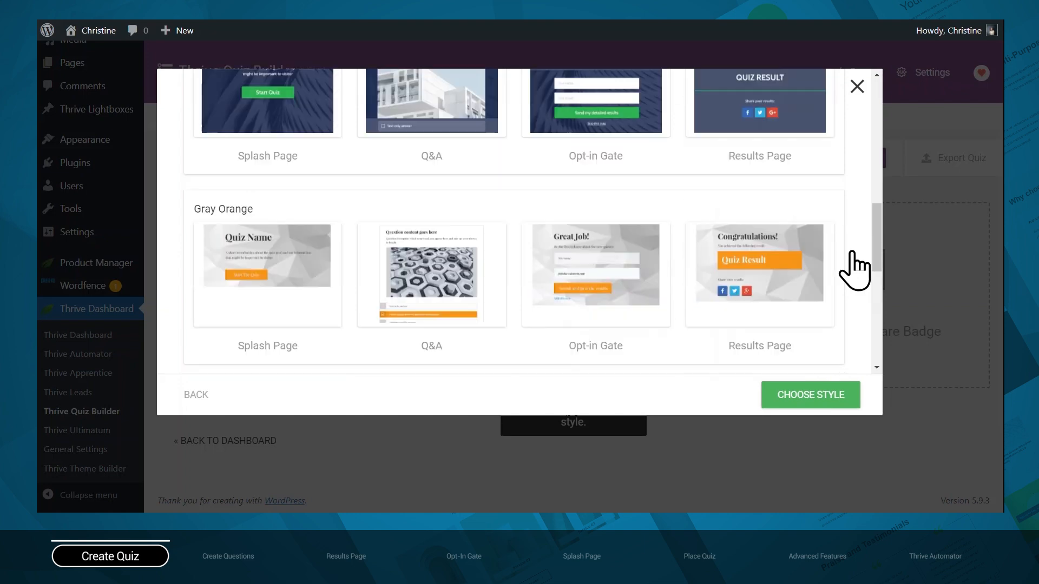
pyautogui.scroll(4, 855, 270)
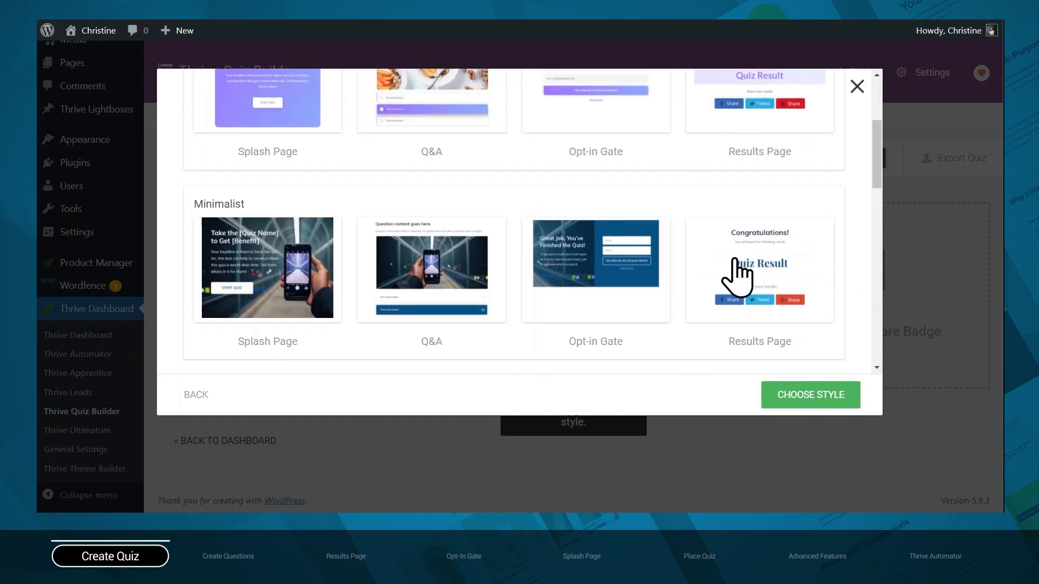
pyautogui.click(521, 208)
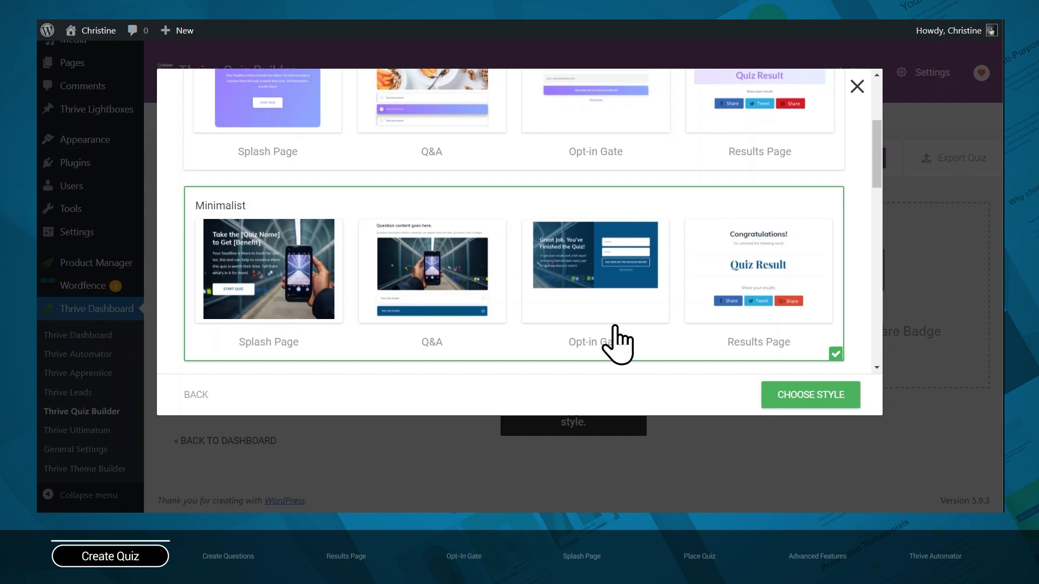
pyautogui.click(796, 397)
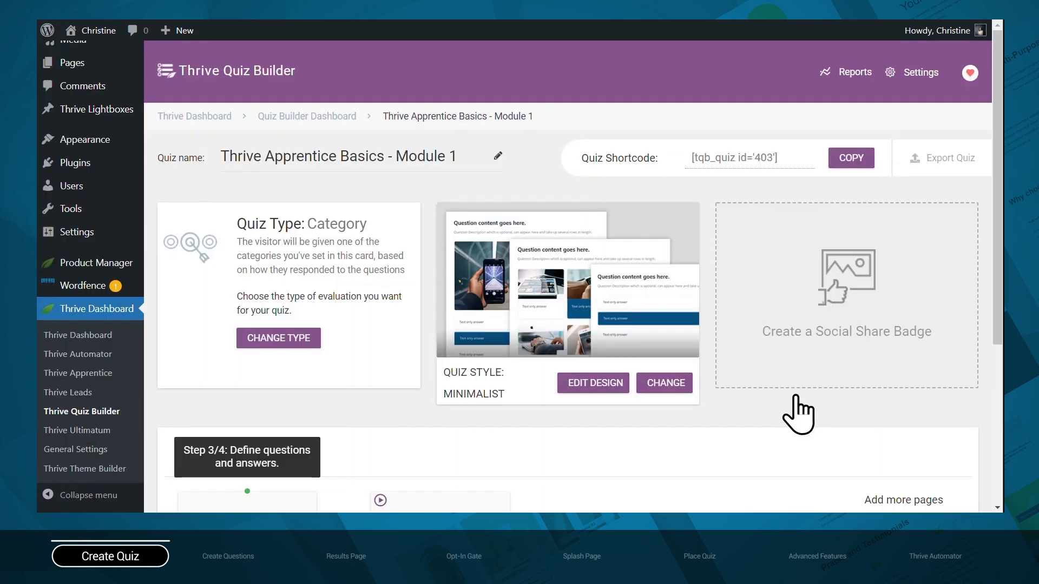
# Step: Open the quiz style's design for editing and change its main color to green
pyautogui.click(595, 386)
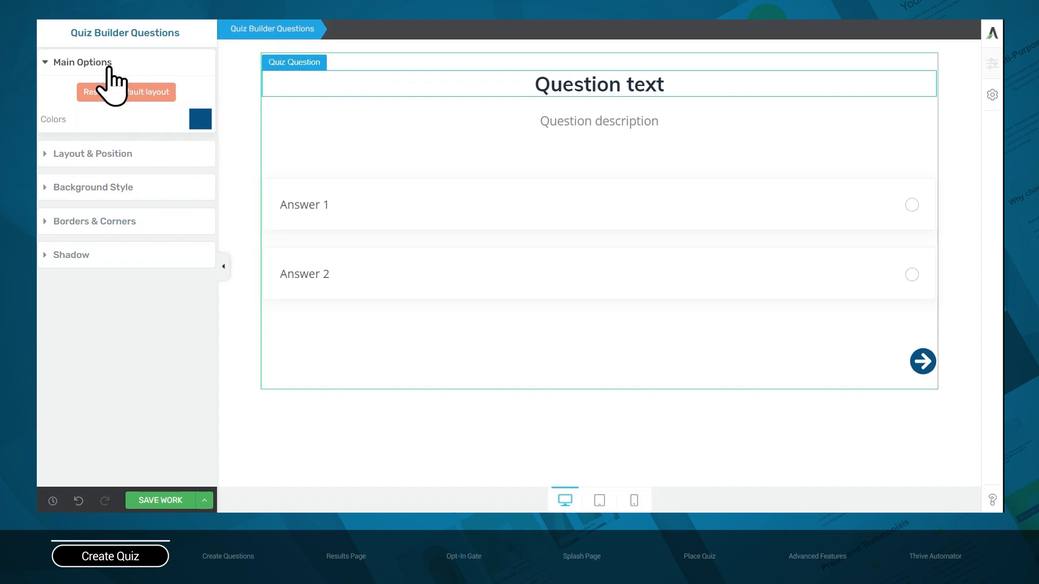
pyautogui.click(200, 120)
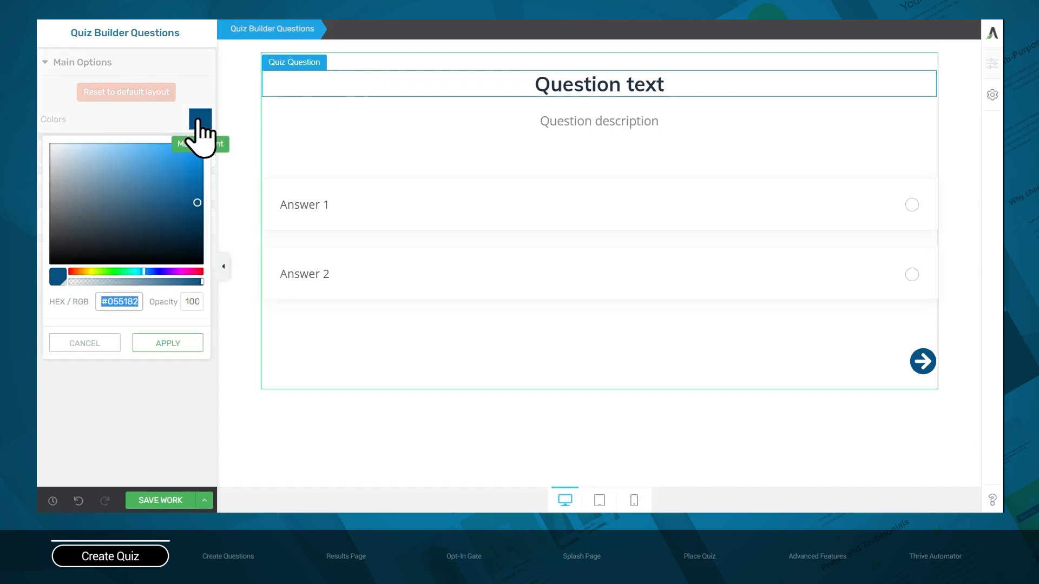
pyautogui.click(121, 272)
pyautogui.click(185, 344)
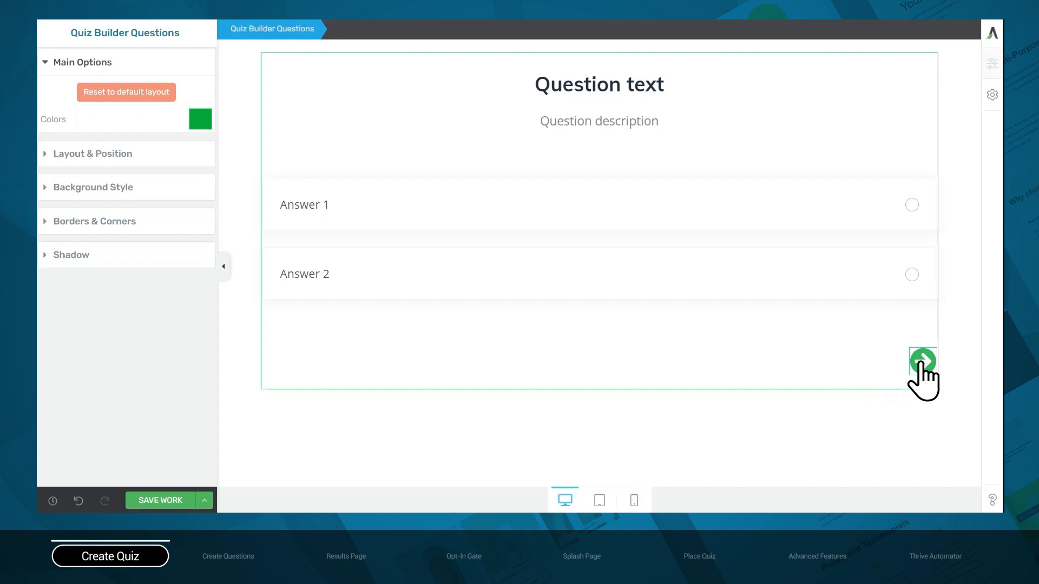
# Step: Examine the styling options of the question text, the question description and the answers, including their typography
pyautogui.click(662, 88)
pyautogui.click(665, 129)
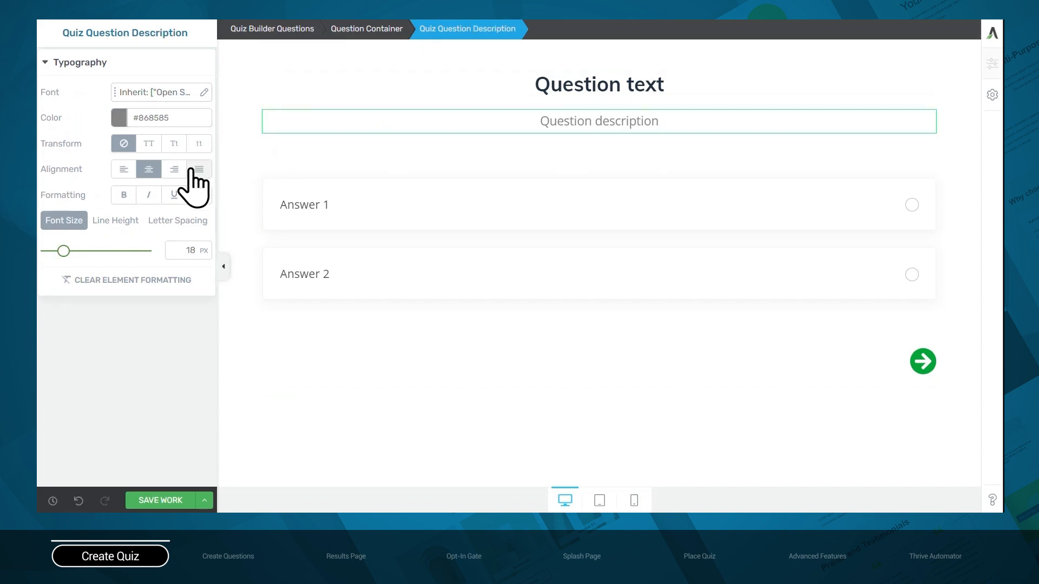
pyautogui.click(340, 216)
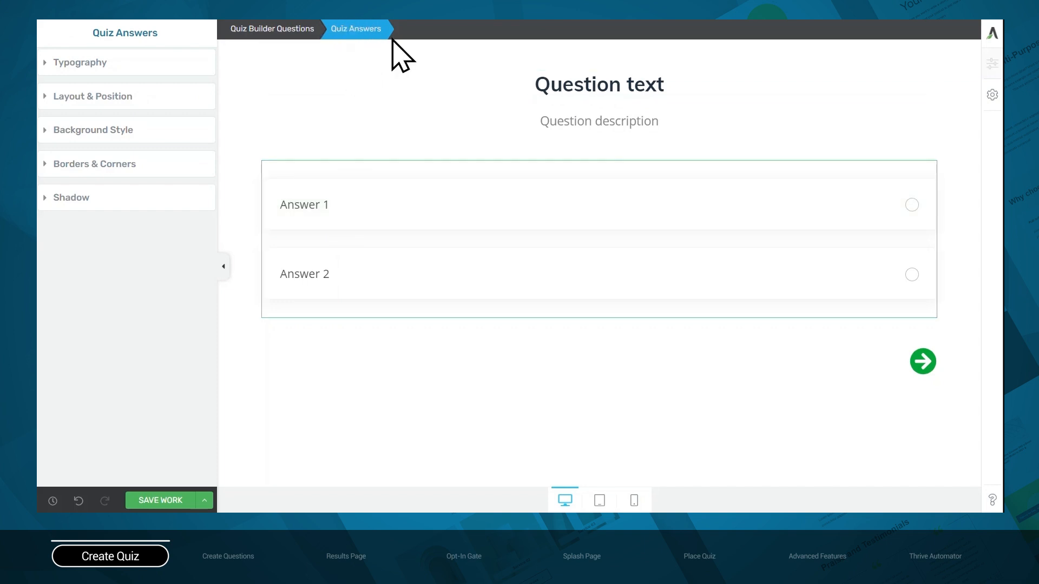
pyautogui.click(111, 65)
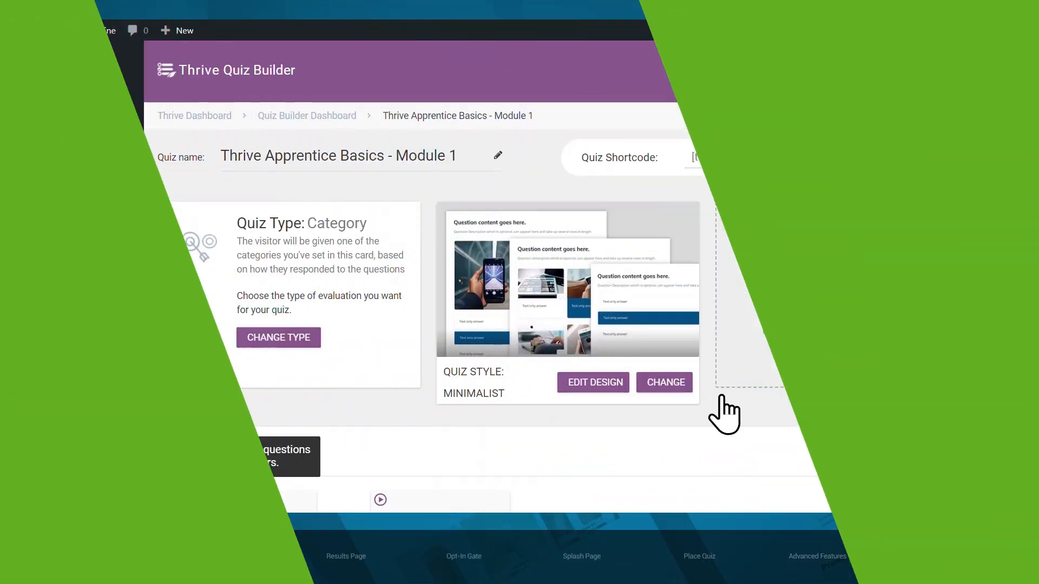
# Step: Open the quiz's question manager and start a new question of the type Multiple Choice with Buttons
pyautogui.scroll(-5, 725, 414)
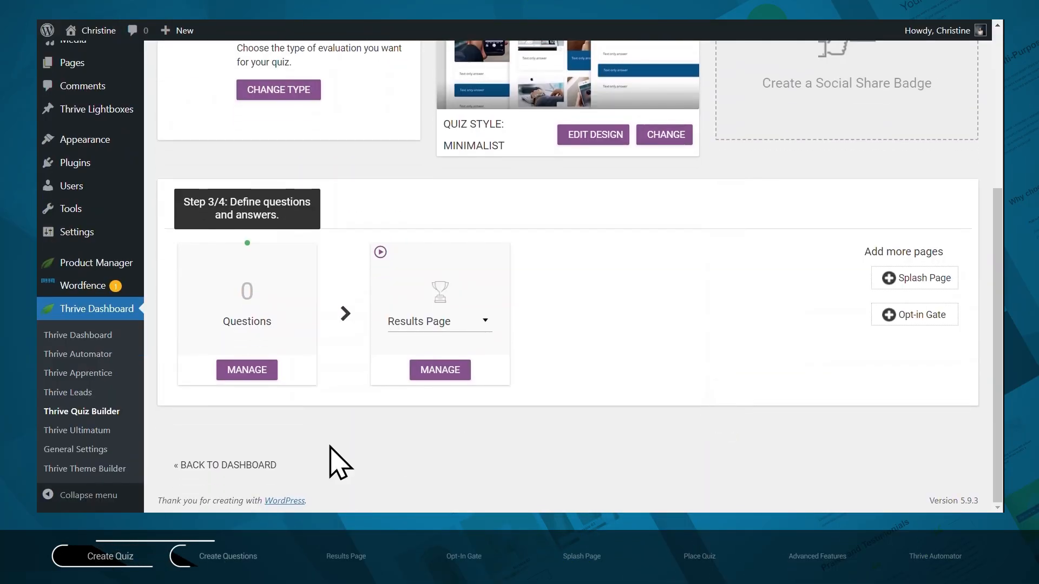
pyautogui.click(252, 376)
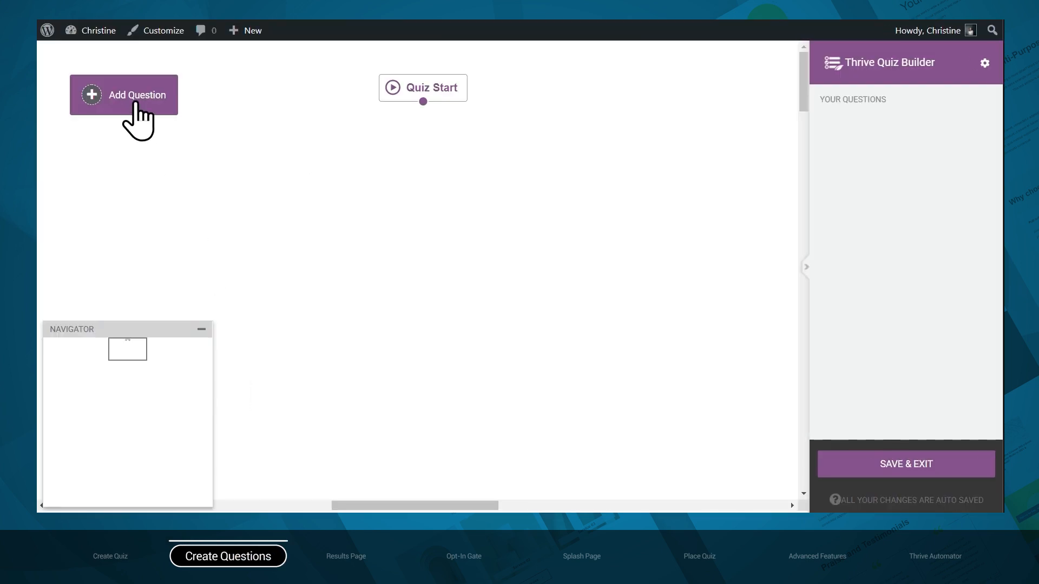
pyautogui.click(136, 106)
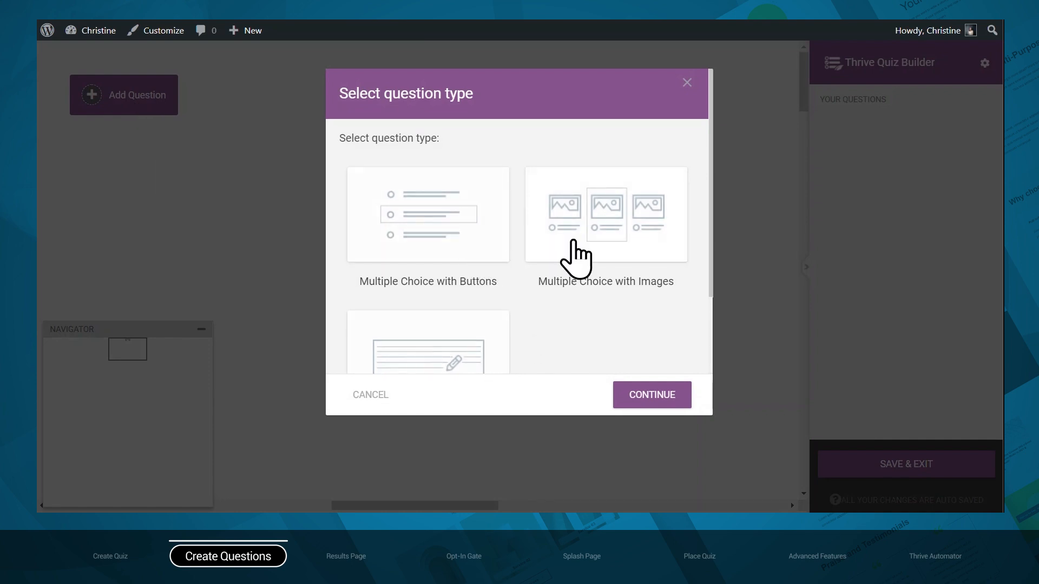
pyautogui.scroll(-2, 575, 271)
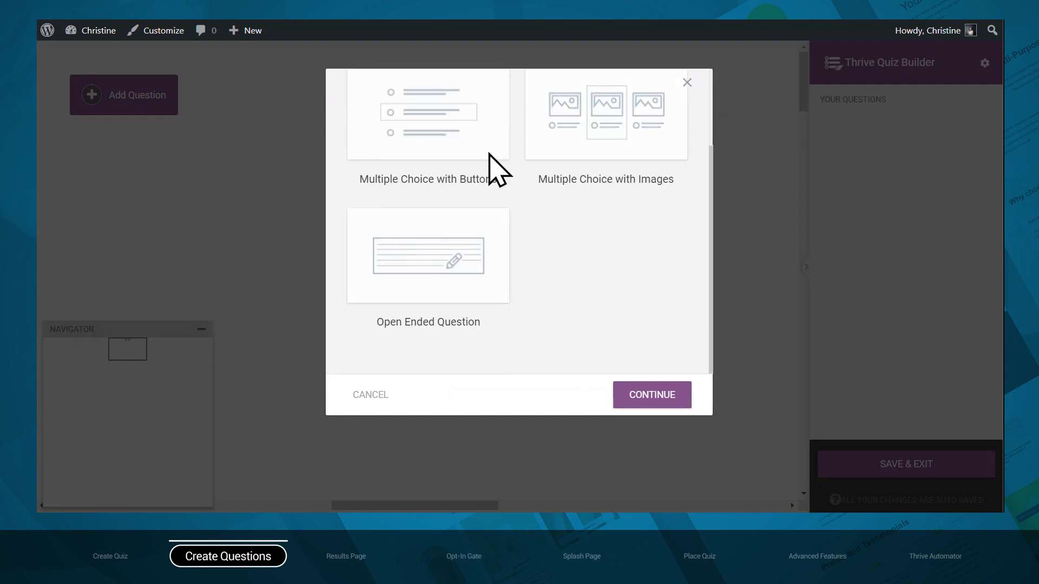
pyautogui.click(476, 130)
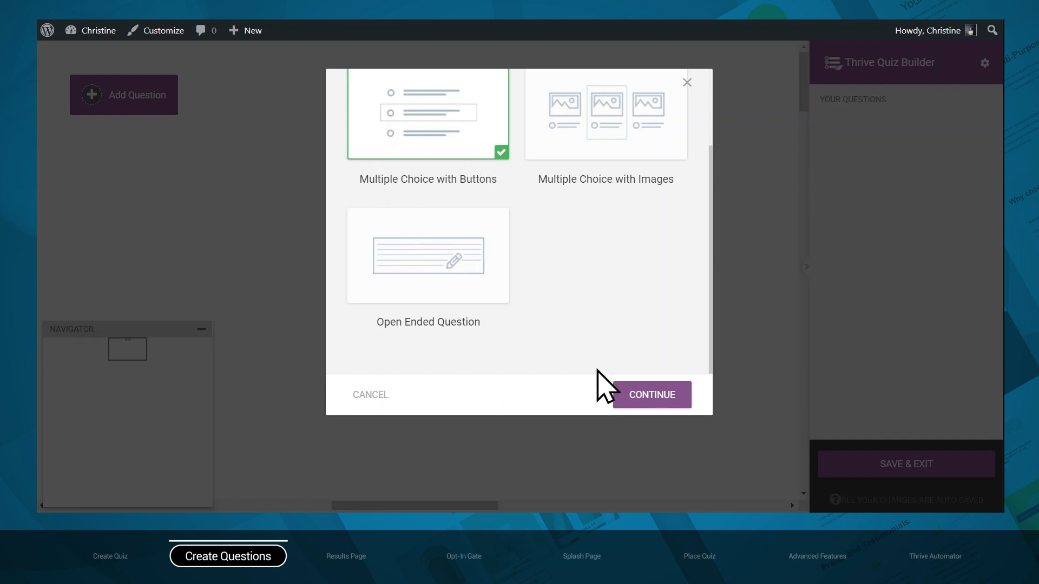
pyautogui.click(620, 392)
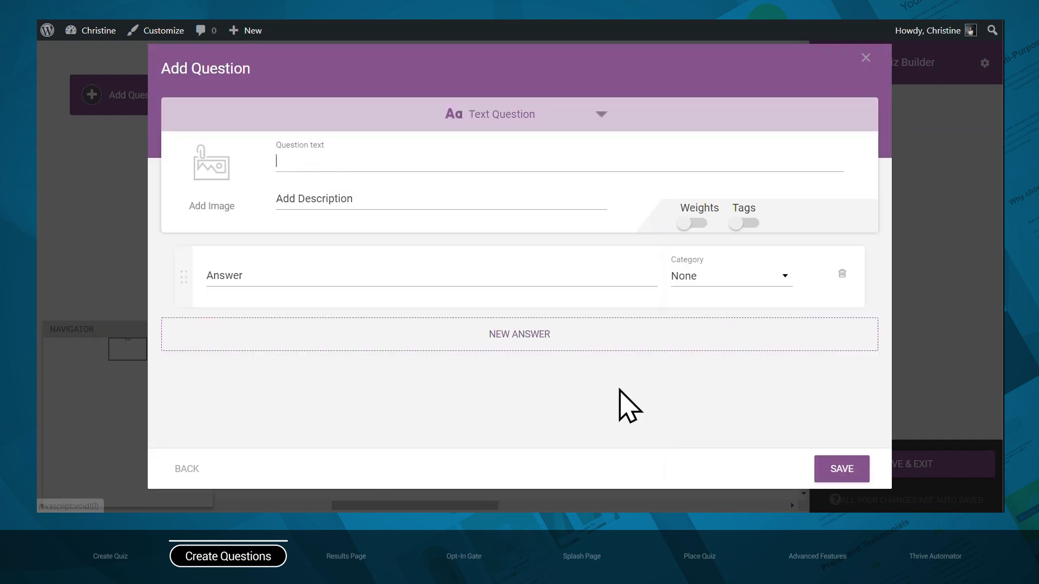
# Step: Keep the format as Text Question and enter "What do you plan to use Thrive Apprentice for?" as the question text
pyautogui.click(604, 115)
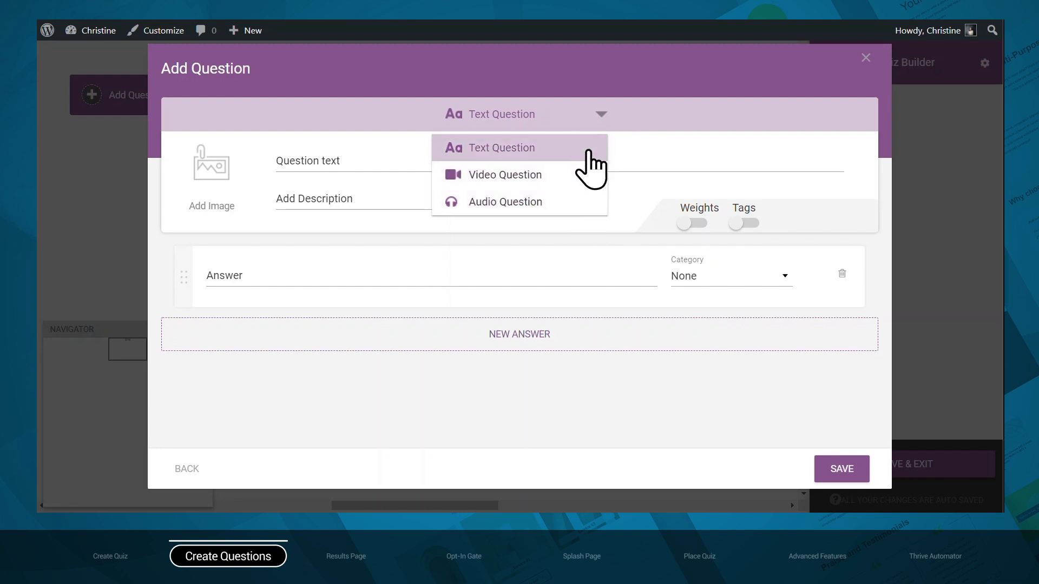
pyautogui.click(586, 150)
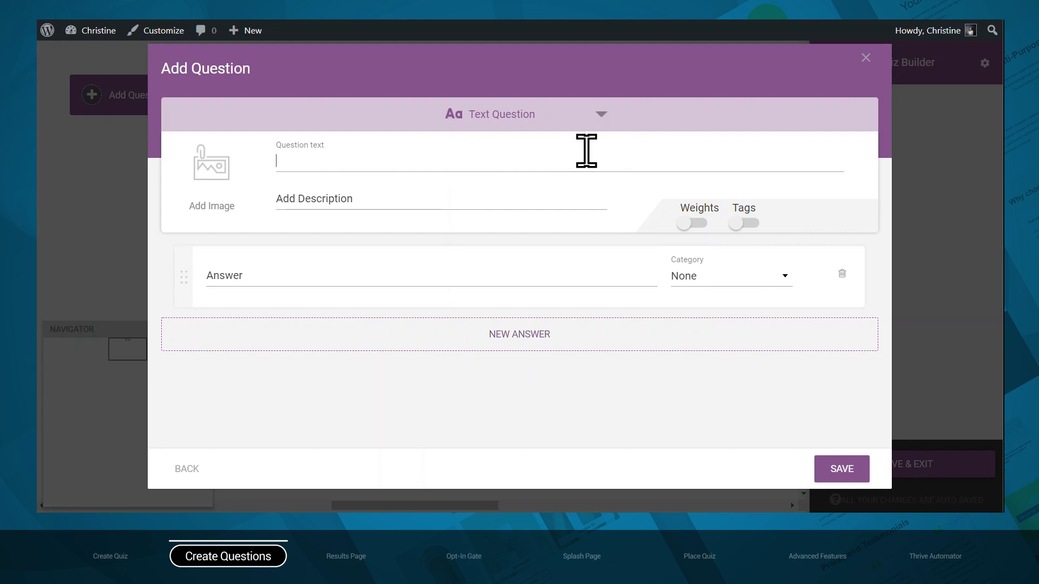
pyautogui.write('Wha')
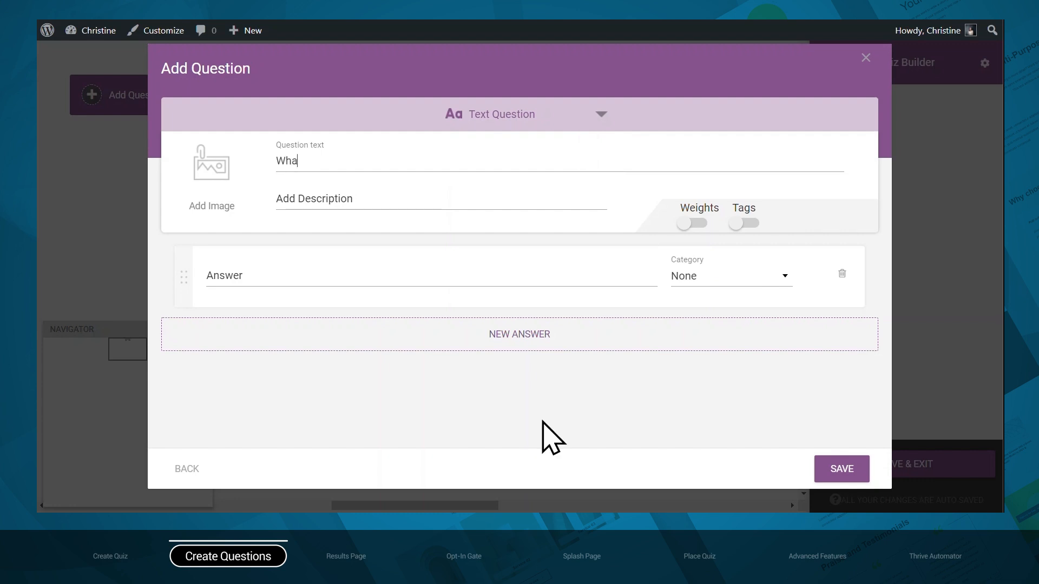
pyautogui.write('t do you plan to use Thrive Apprentice for?')
# Step: Give the question three answers: "Courses", "Membership programs" and "Both courses and membership programs"
pyautogui.click(329, 278)
pyautogui.write('Courses')
pyautogui.click(452, 340)
pyautogui.write('Membership programs')
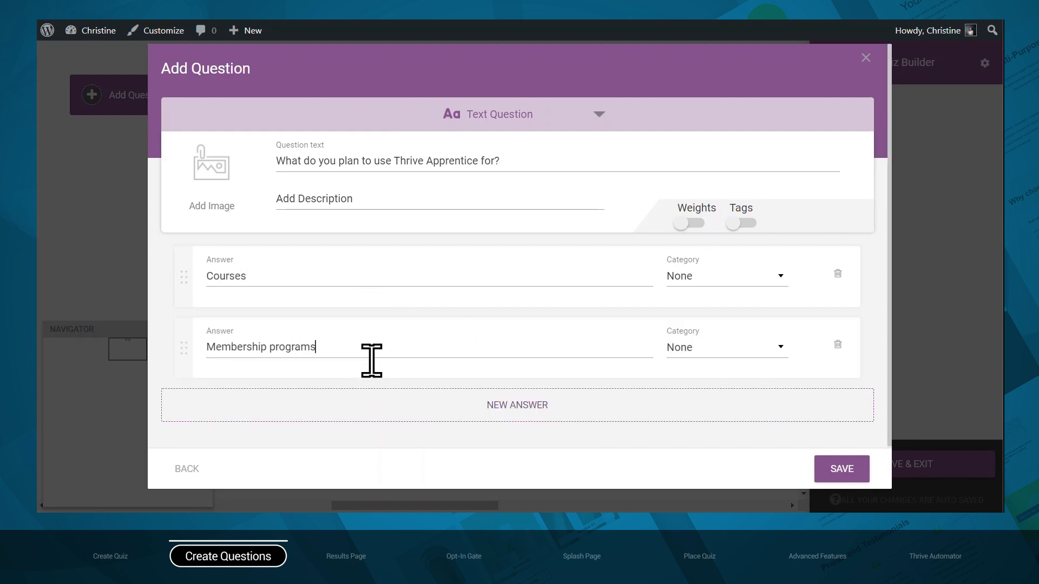
pyautogui.click(355, 408)
pyautogui.write('Both courses and membership programs')
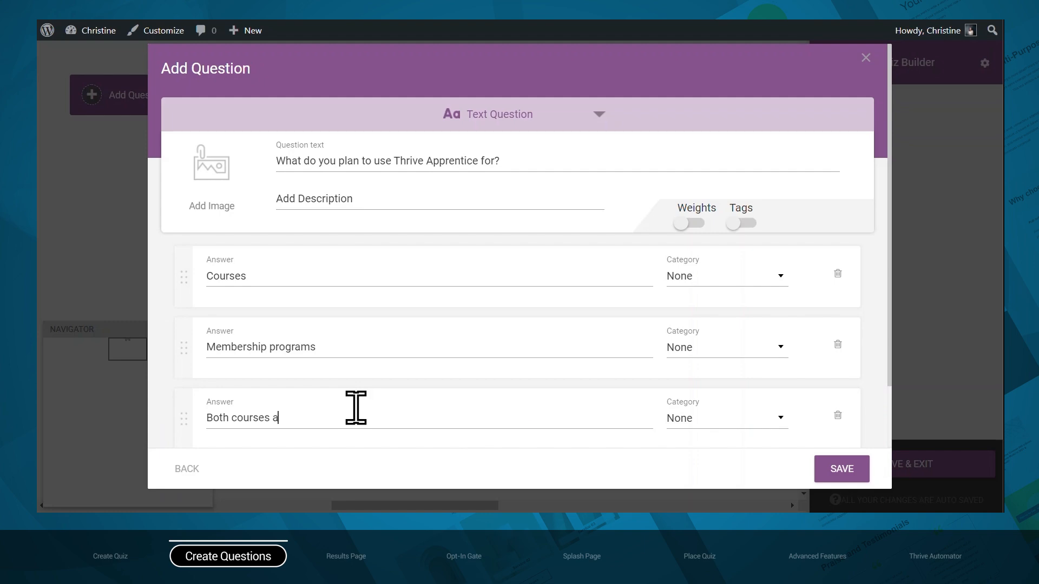
# Step: Assign the answer categories: Novice for "Courses", Proficient for "Membership programs" and Expert for "Both courses and membership programs"
pyautogui.scroll(-1, 706, 414)
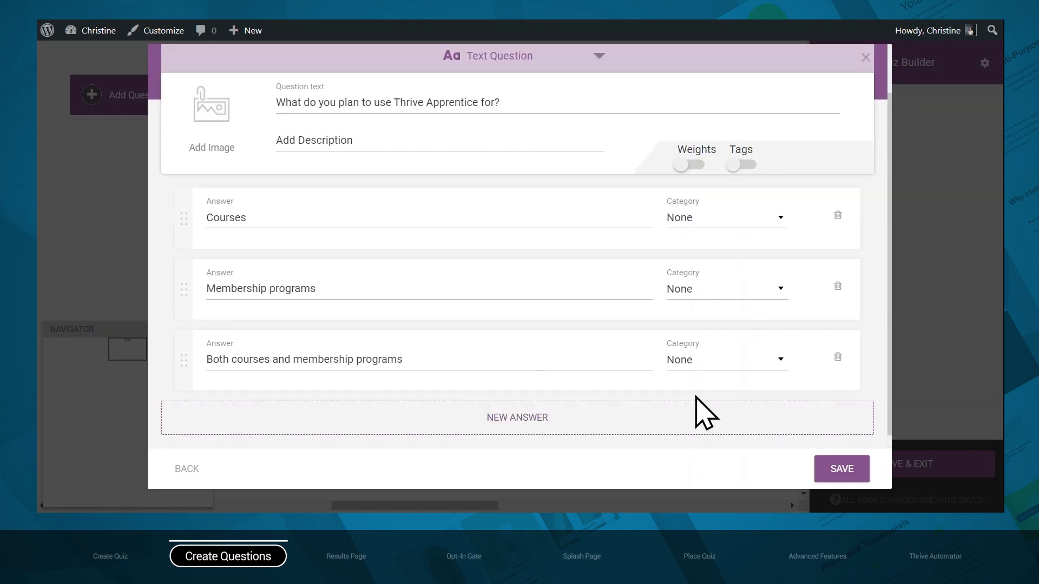
pyautogui.click(709, 220)
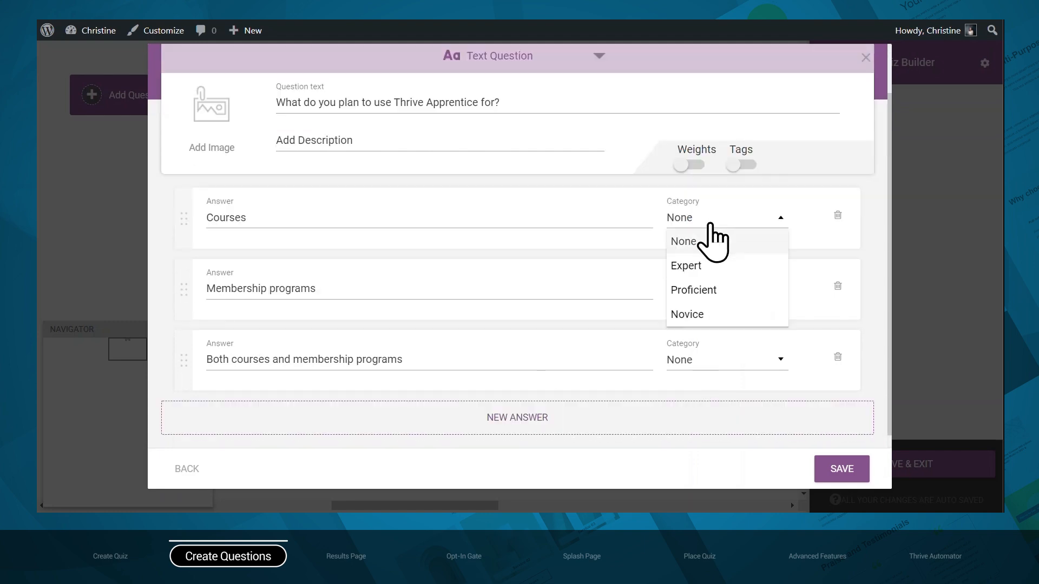
pyautogui.click(704, 312)
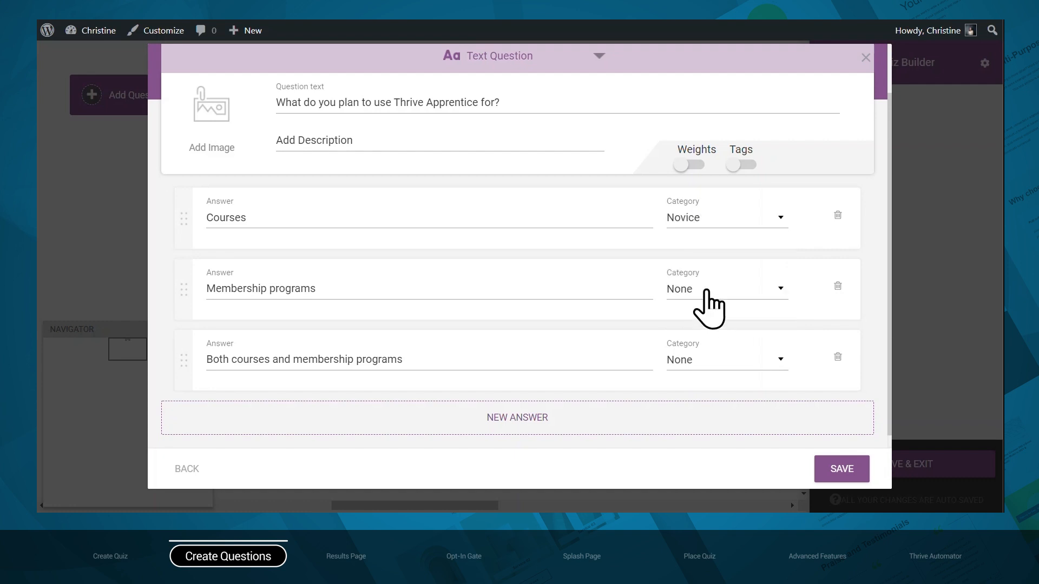
pyautogui.click(706, 291)
pyautogui.click(699, 359)
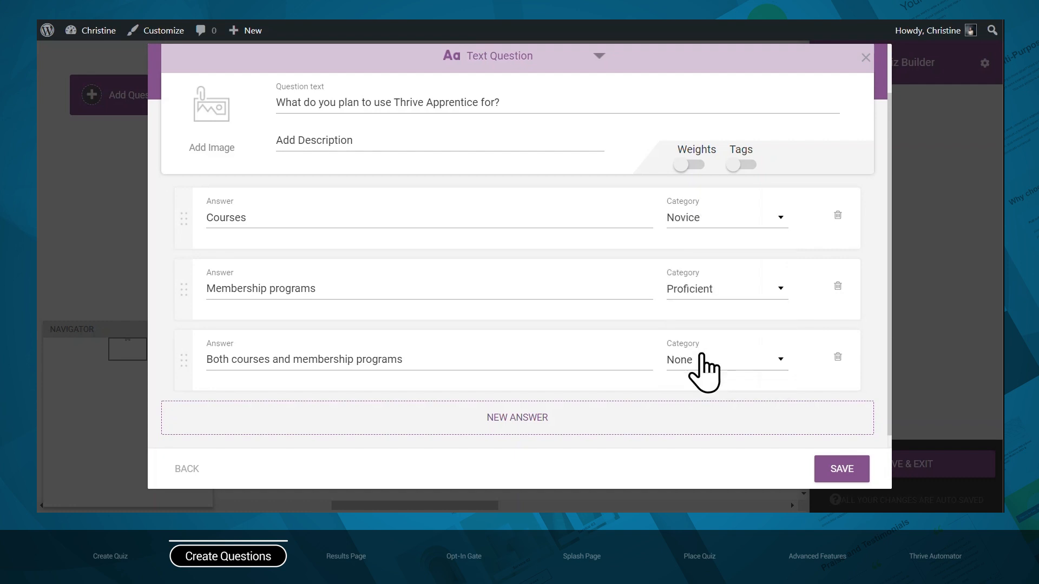
pyautogui.click(701, 358)
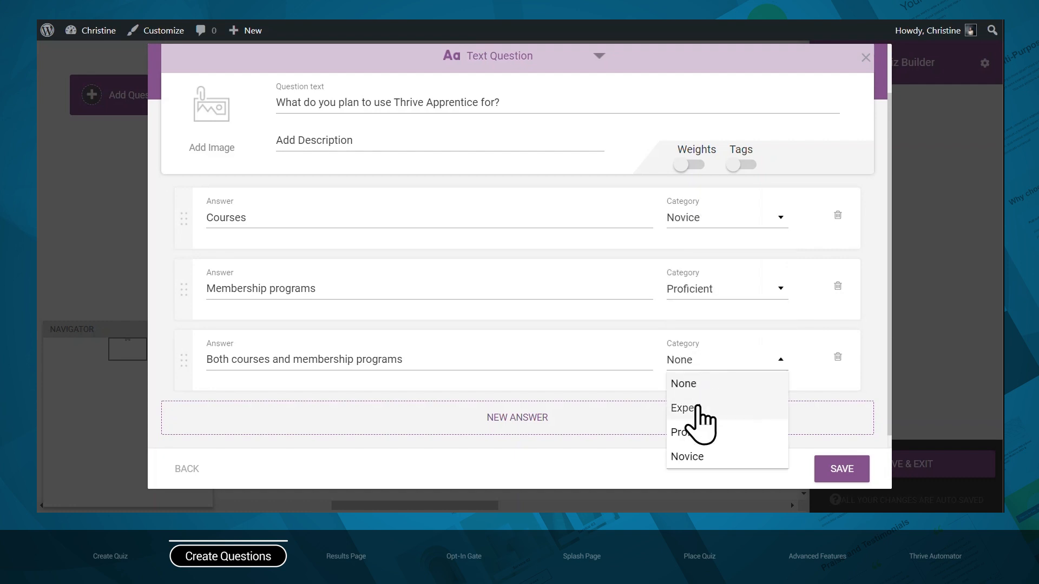
pyautogui.click(700, 410)
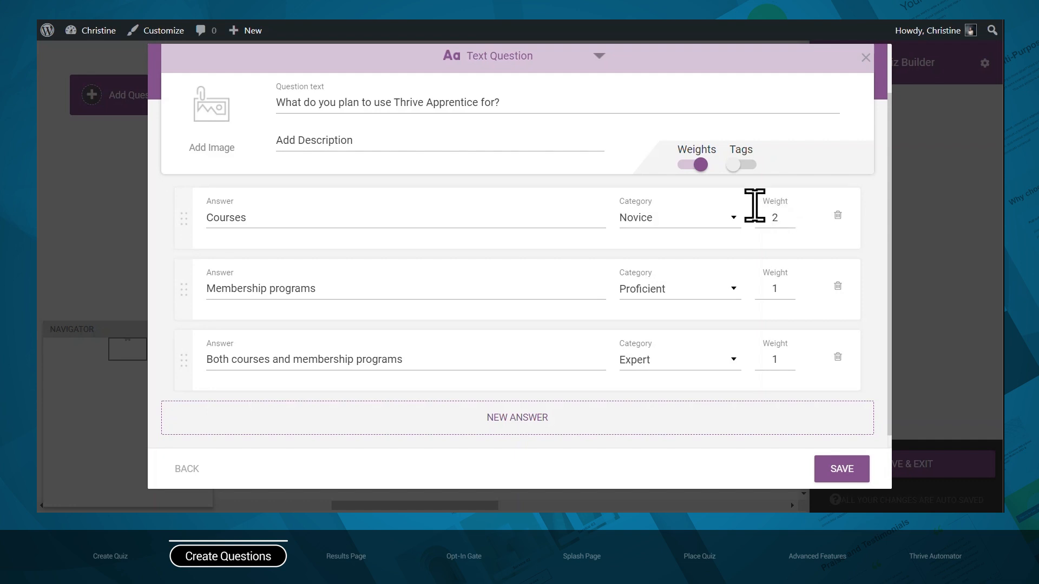
# Step: Switch off the answer weights, turn answer tags on and off again, and save the question
pyautogui.click(686, 165)
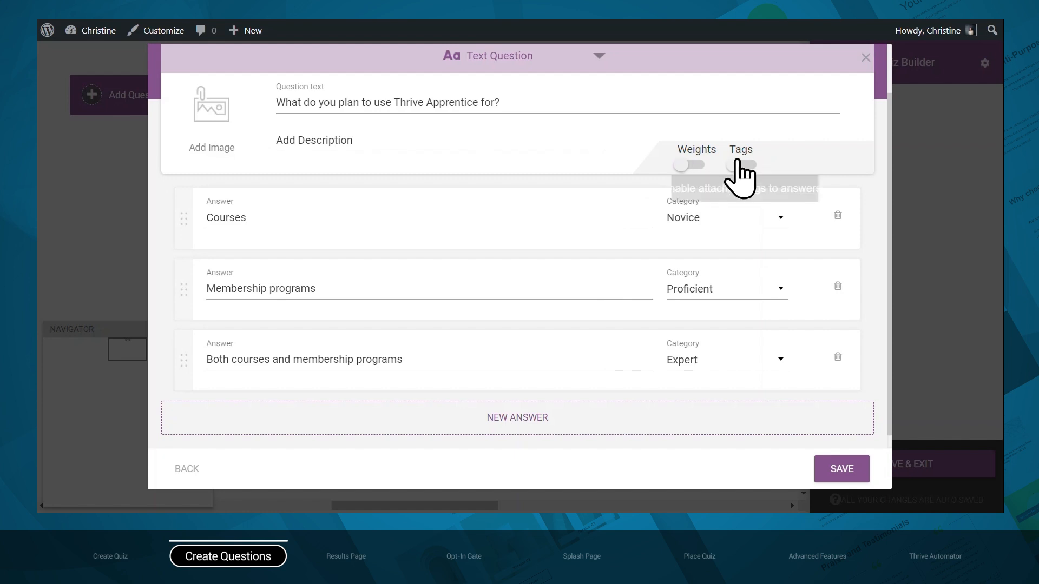
pyautogui.click(739, 172)
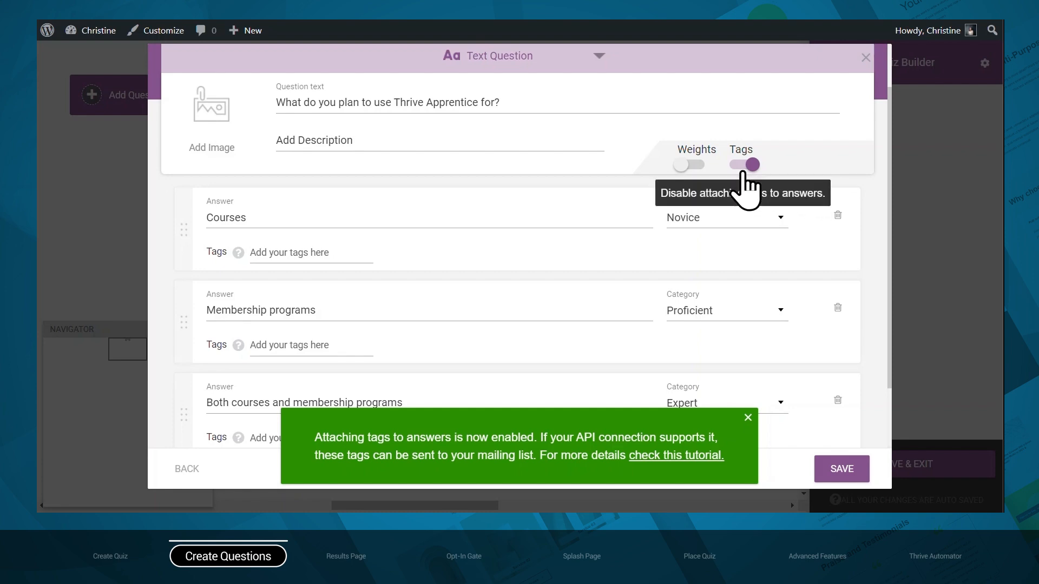
pyautogui.click(743, 172)
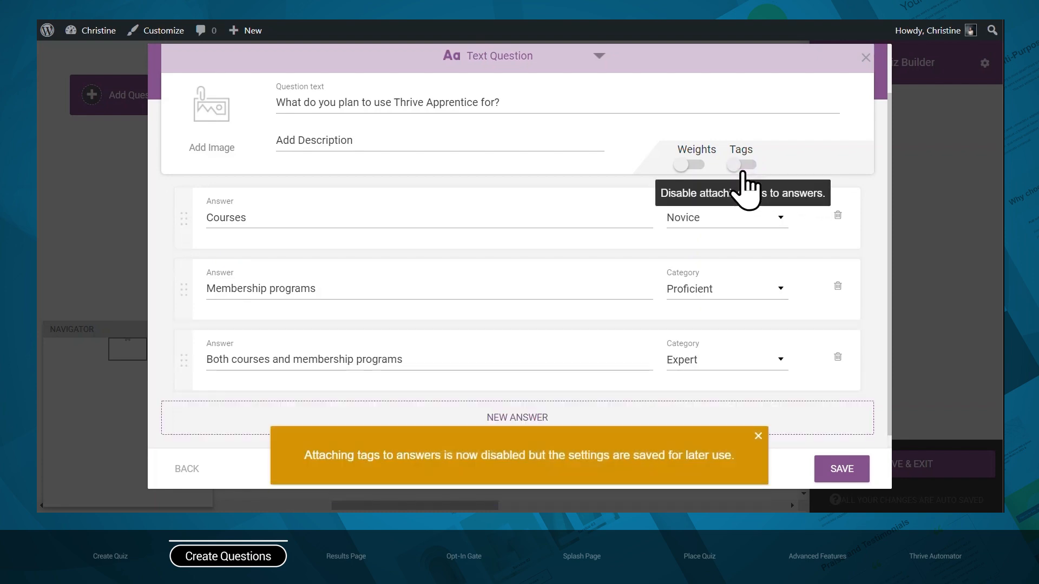
pyautogui.click(842, 468)
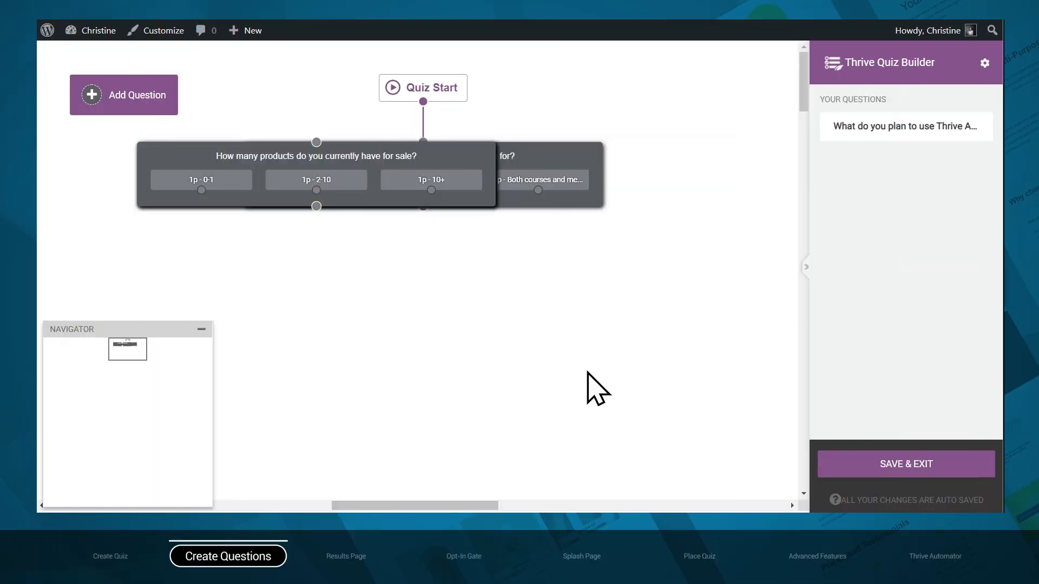
# Step: Stack the content-type question and the products-for-sale question below the first one, and connect the three questions in sequence
pyautogui.moveTo(406, 161); pyautogui.dragTo(504, 364)
pyautogui.moveTo(384, 150); pyautogui.dragTo(471, 248)
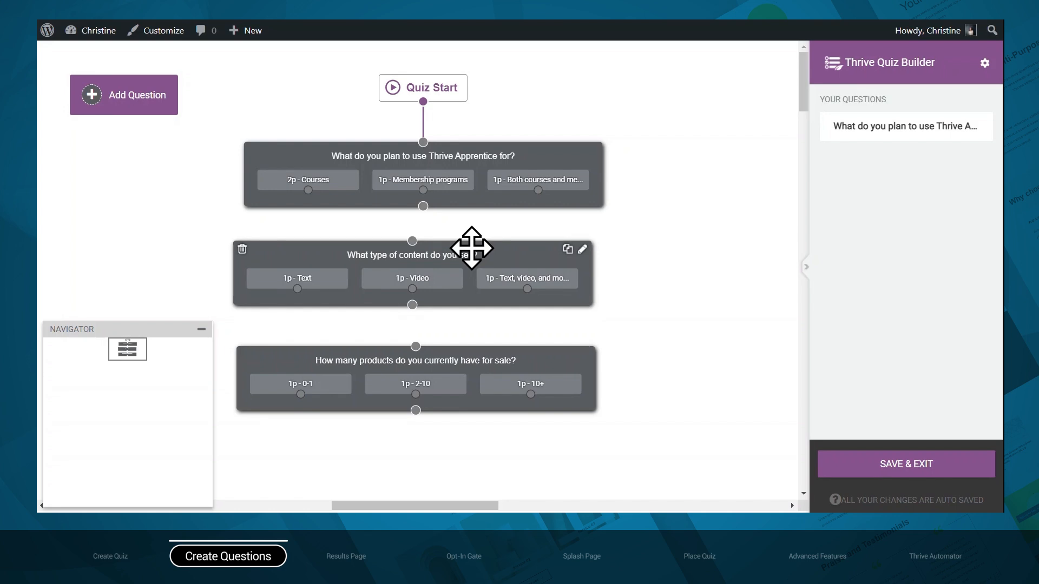
pyautogui.moveTo(424, 207); pyautogui.dragTo(413, 240)
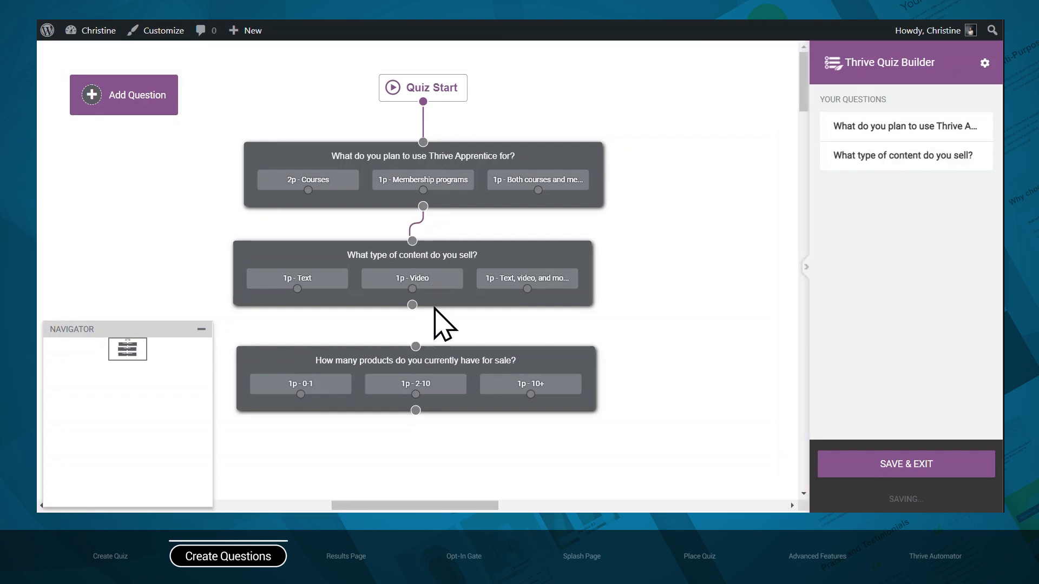
pyautogui.moveTo(418, 304); pyautogui.dragTo(415, 346)
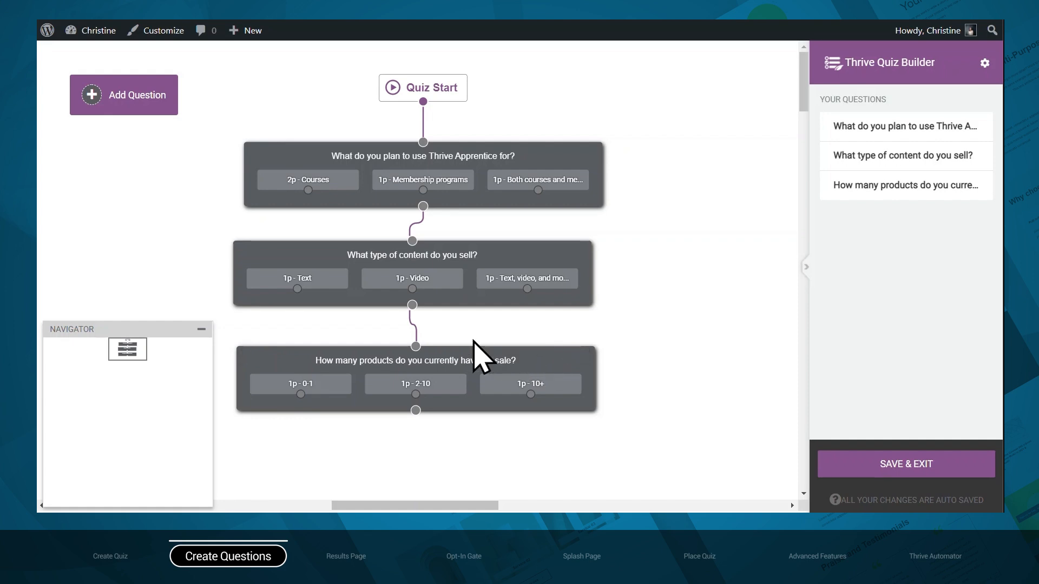
# Step: Remove the connections between the three questions and move the content-type and products-for-sale questions apart sideways
pyautogui.click(411, 323)
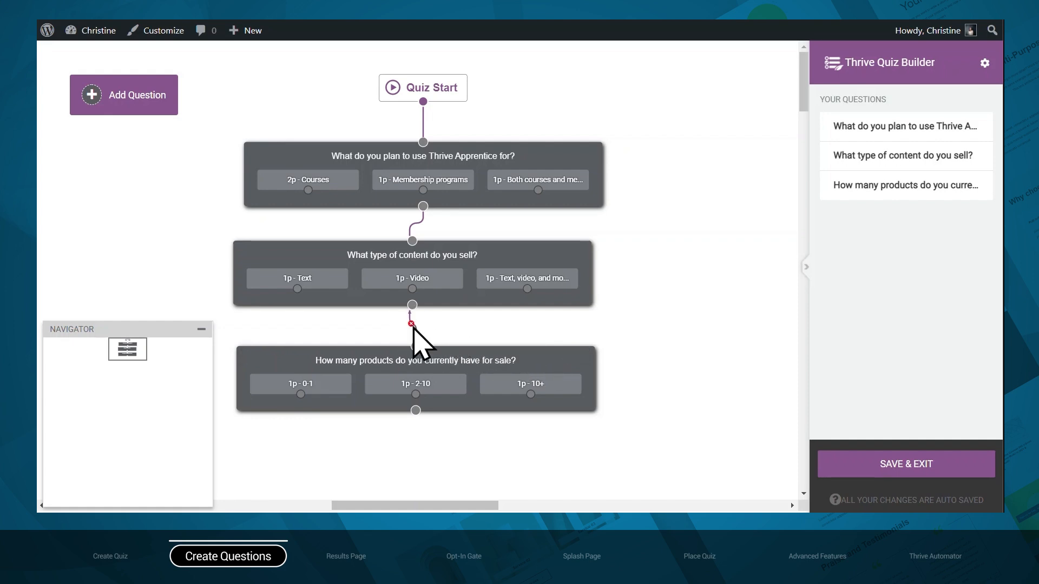
pyautogui.click(420, 223)
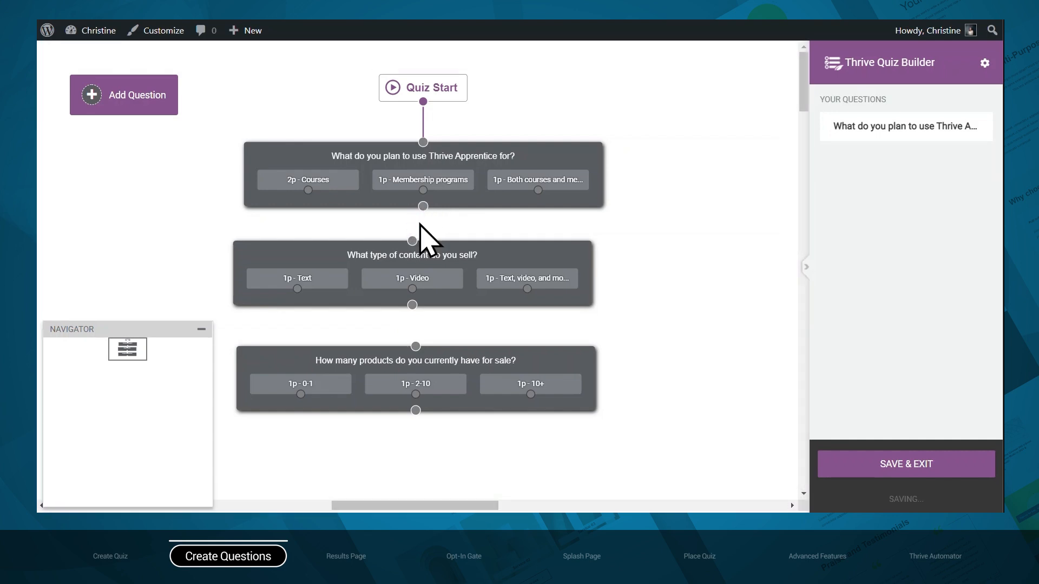
pyautogui.moveTo(429, 259); pyautogui.dragTo(304, 265)
pyautogui.moveTo(360, 355); pyautogui.dragTo(491, 354)
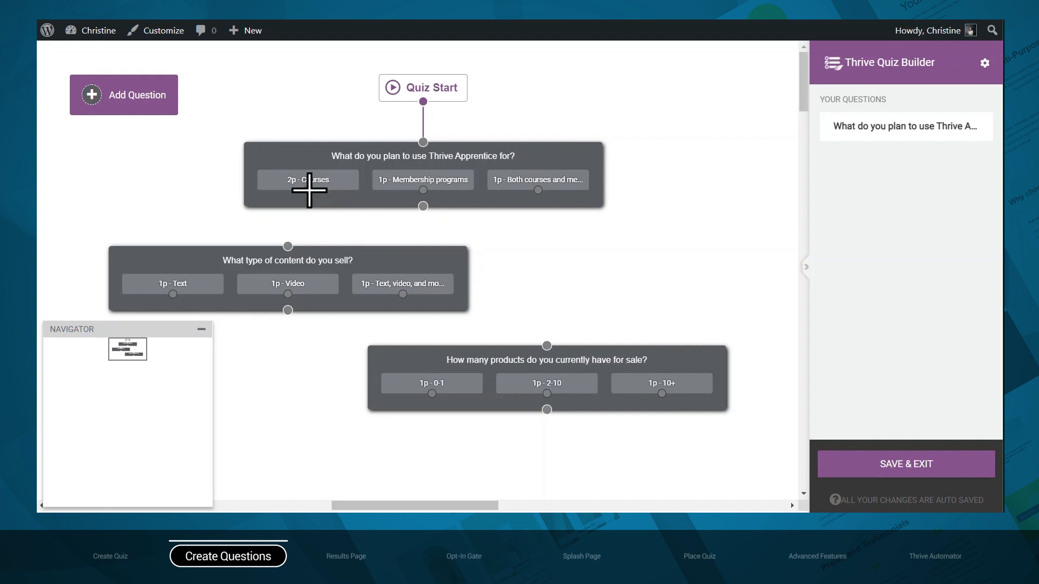
# Step: Connect the "Courses" answer to the content-type question and the other two answers to the products-for-sale question
pyautogui.moveTo(309, 190); pyautogui.dragTo(289, 245)
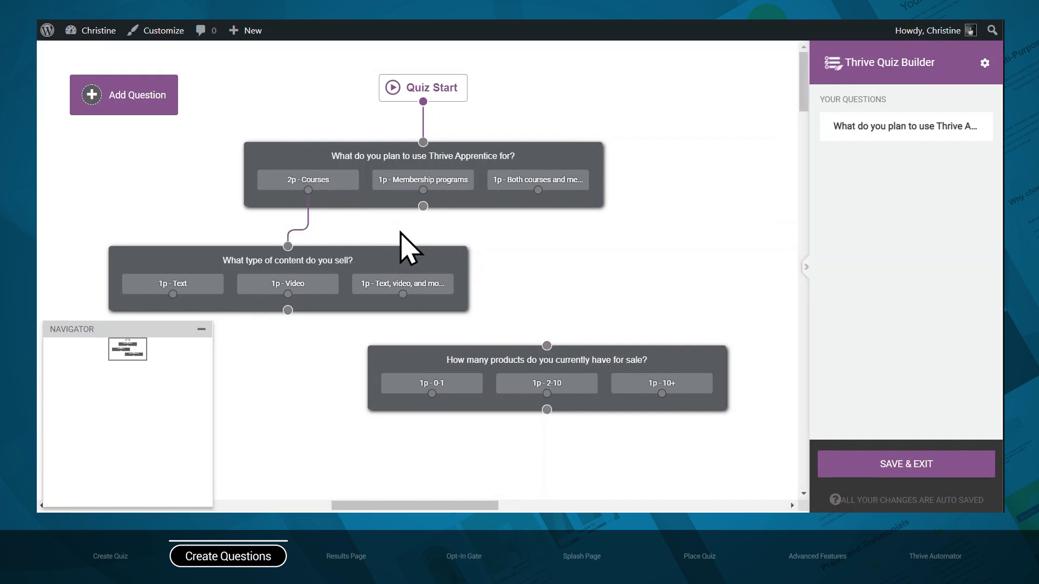
pyautogui.moveTo(426, 192); pyautogui.dragTo(545, 344)
pyautogui.moveTo(538, 189); pyautogui.dragTo(546, 345)
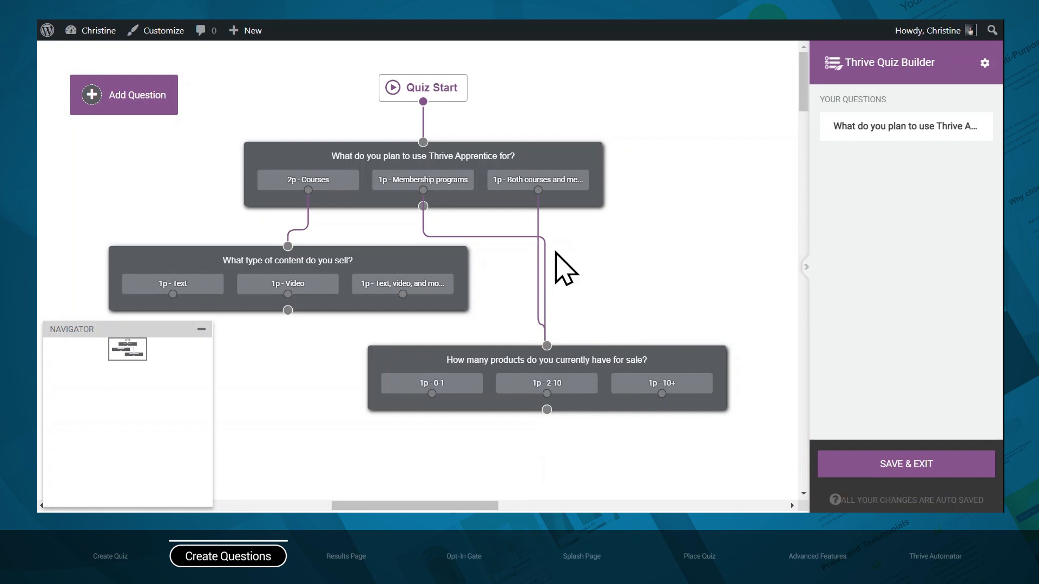
# Step: Remove all three connections leading from the answers of the first question
pyautogui.moveTo(429, 243)
pyautogui.click(423, 222)
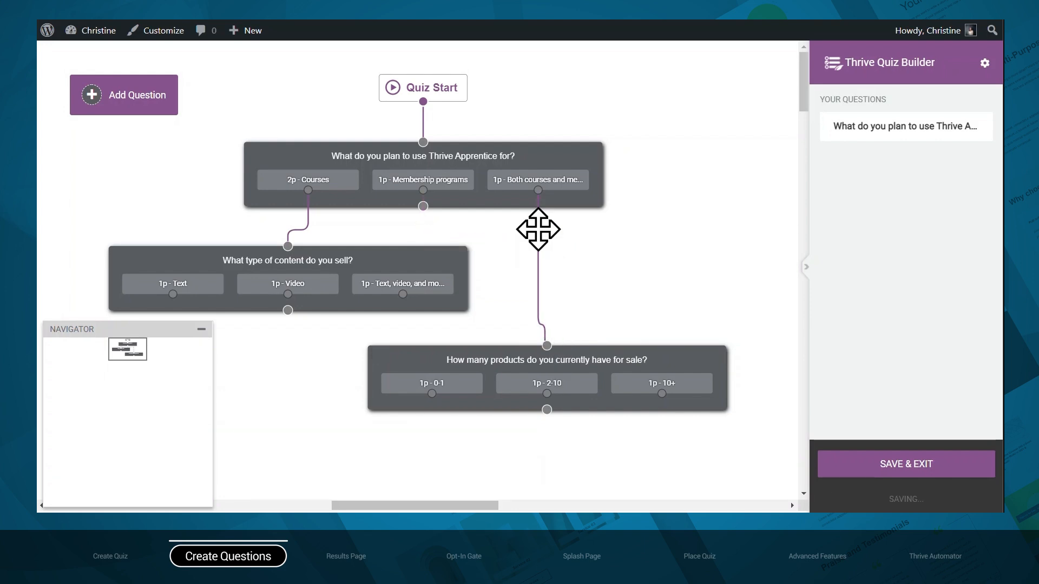
pyautogui.click(538, 224)
pyautogui.click(308, 208)
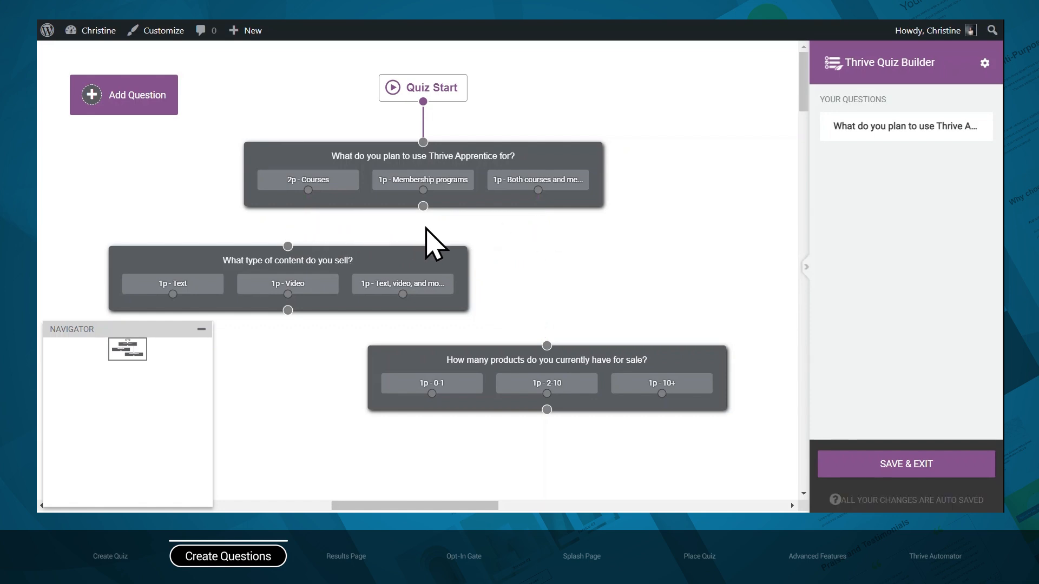
# Step: Try linking the first question to the content-type question and its "Both courses and membership programs" answer to the products-for-sale question, and remove both links
pyautogui.moveTo(425, 209); pyautogui.dragTo(297, 243)
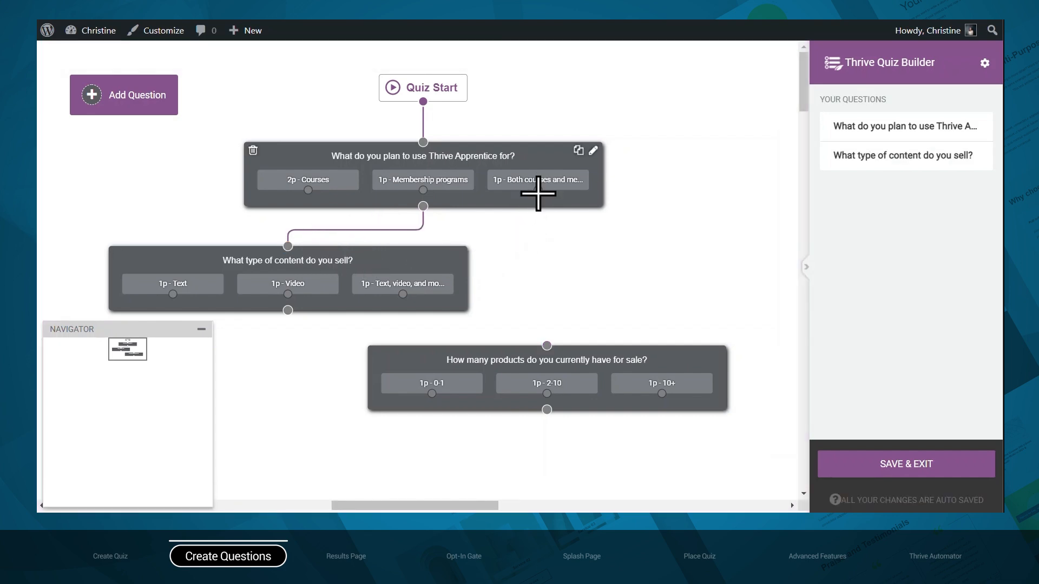
pyautogui.moveTo(537, 194); pyautogui.dragTo(551, 347)
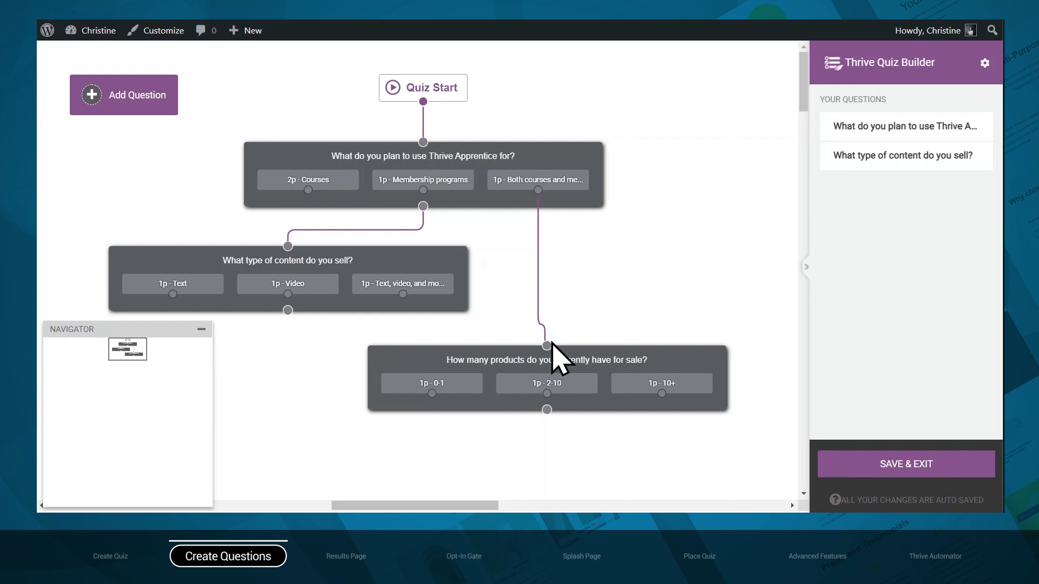
pyautogui.click(536, 225)
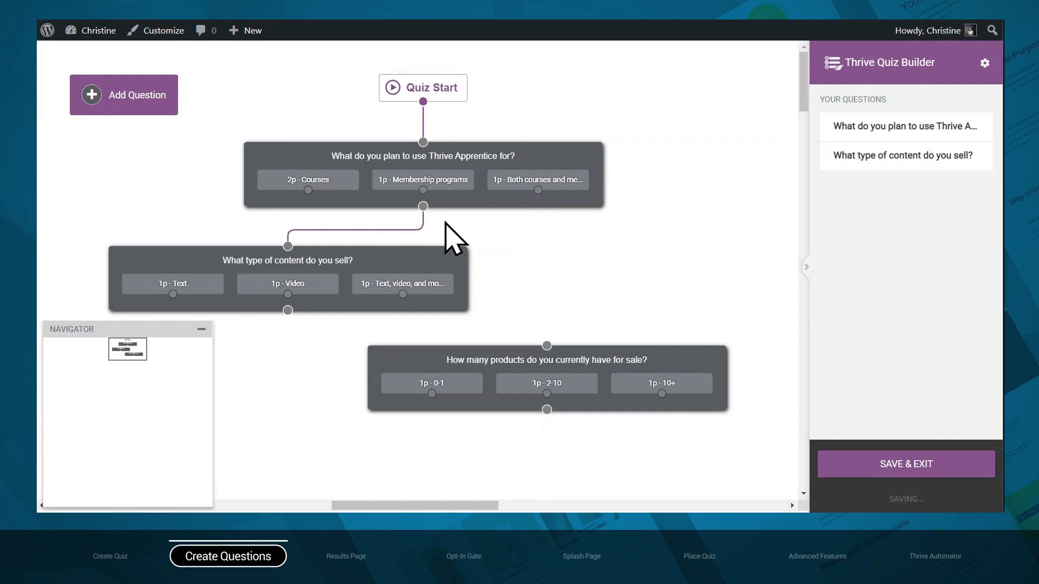
pyautogui.click(413, 230)
# Step: Align the content-type and products-for-sale questions under the first question and connect all three one after another
pyautogui.moveTo(359, 255); pyautogui.dragTo(490, 261)
pyautogui.moveTo(515, 353); pyautogui.dragTo(398, 370)
pyautogui.moveTo(425, 200); pyautogui.dragTo(419, 251)
pyautogui.moveTo(419, 315); pyautogui.dragTo(428, 359)
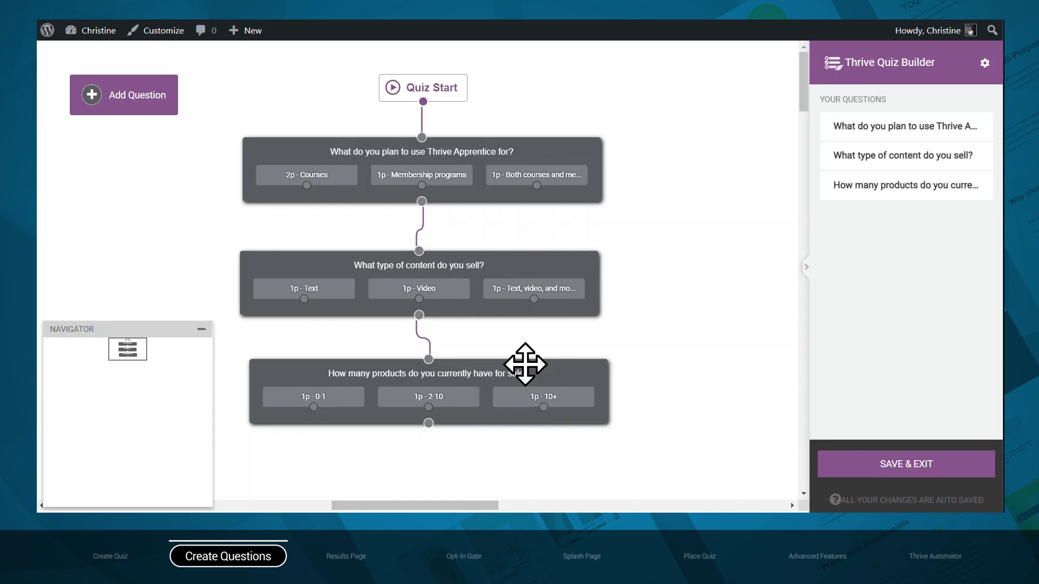
# Step: Save and exit the question manager, and open the First Results Page of the quiz for editing
pyautogui.click(868, 459)
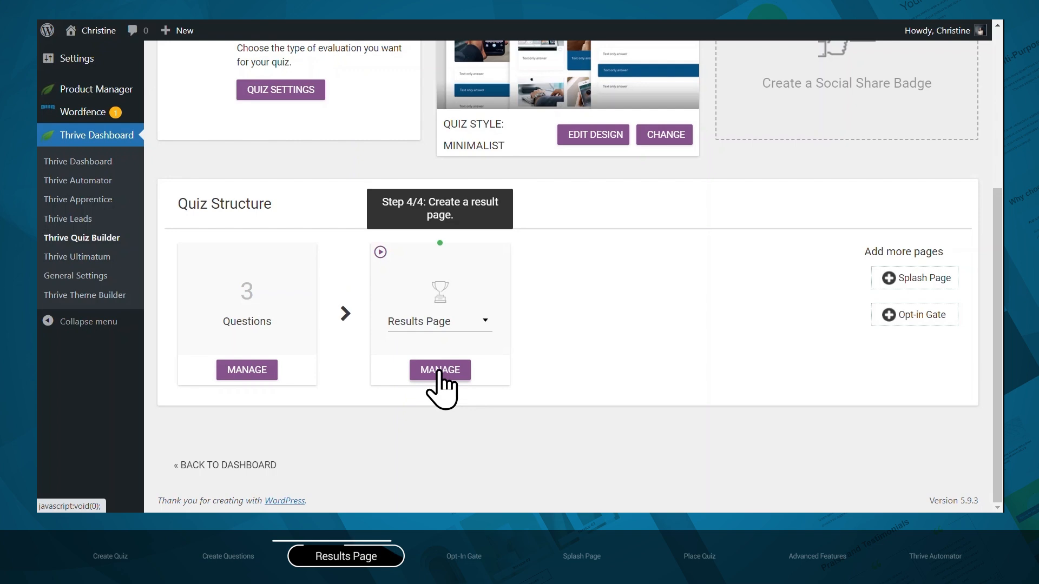
pyautogui.click(440, 370)
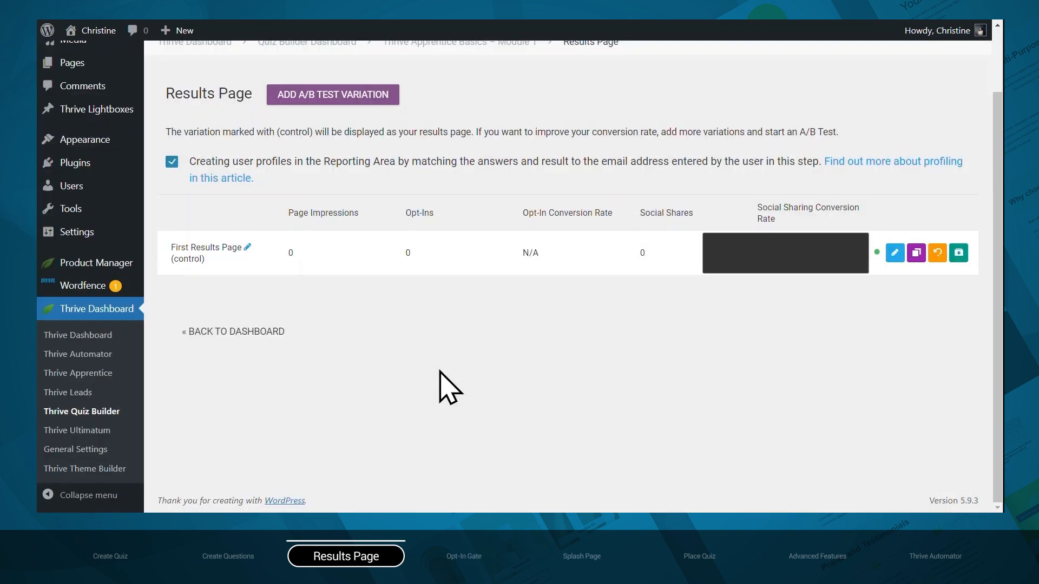
pyautogui.click(895, 256)
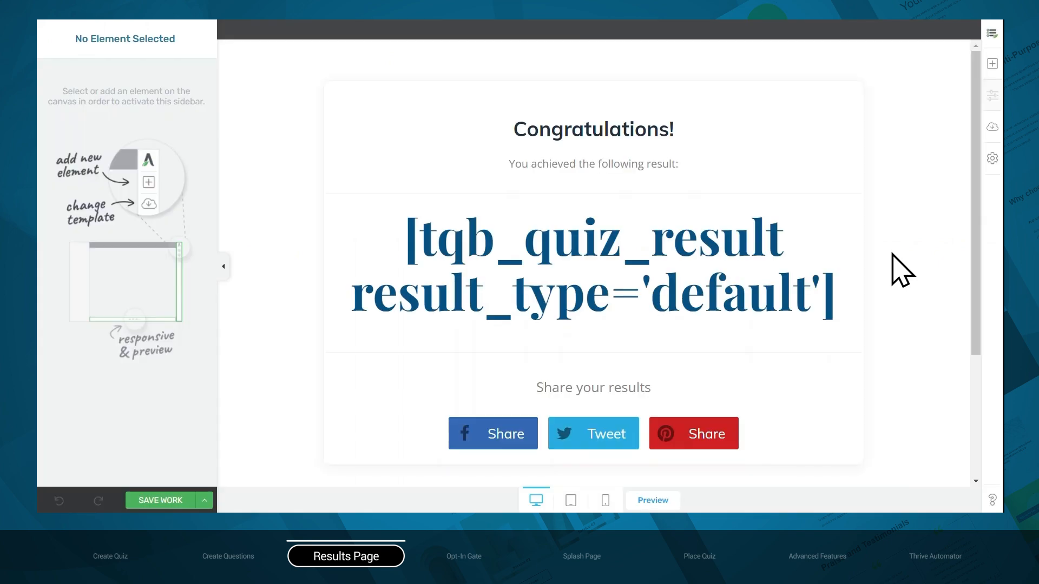
# Step: Insert the text "Your result is:" in front of the quiz result shortcode on the results page
pyautogui.click(659, 129)
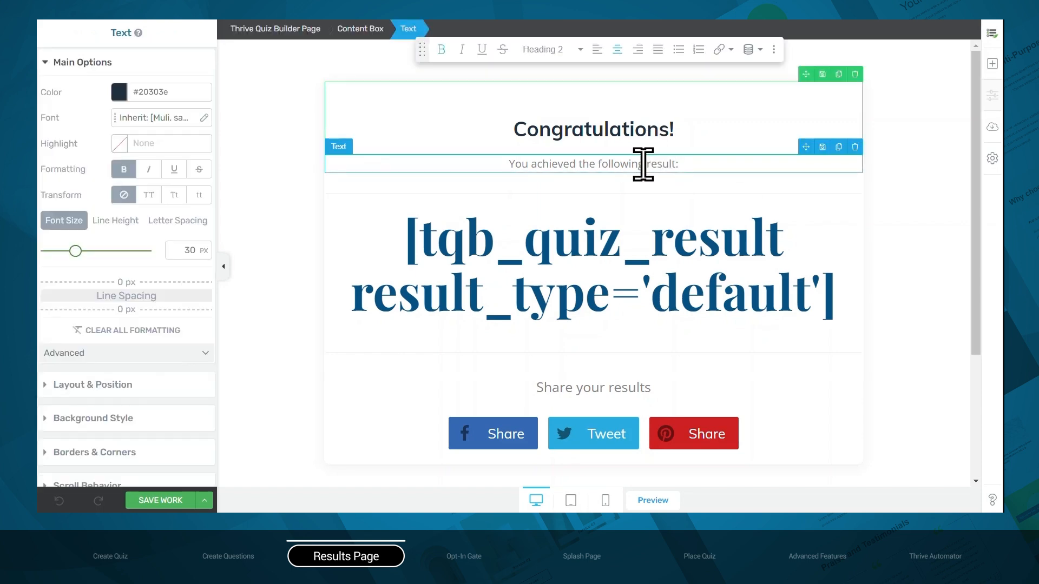
pyautogui.click(643, 164)
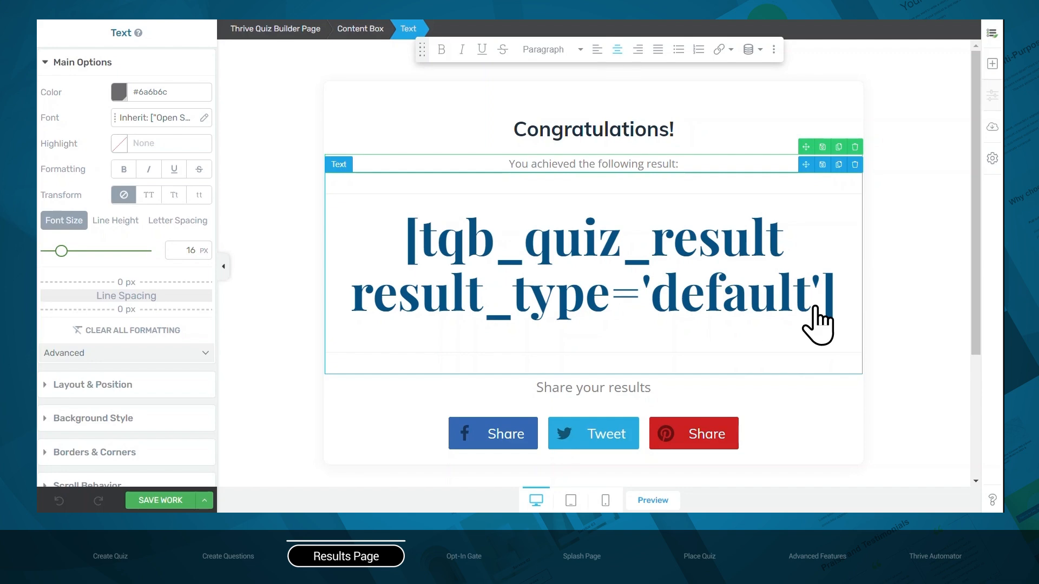
pyautogui.click(403, 236)
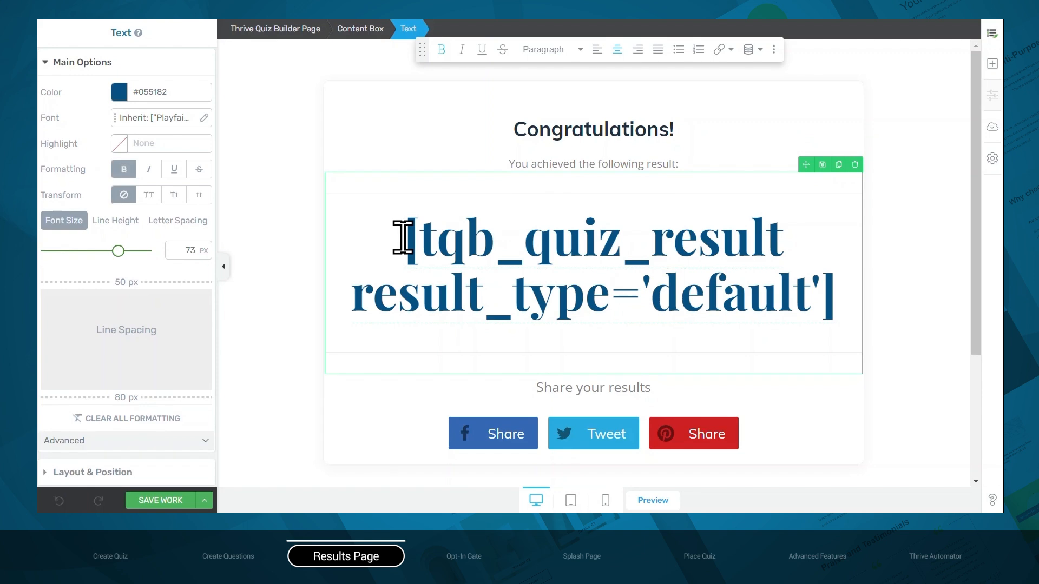
pyautogui.write('Your result is:')
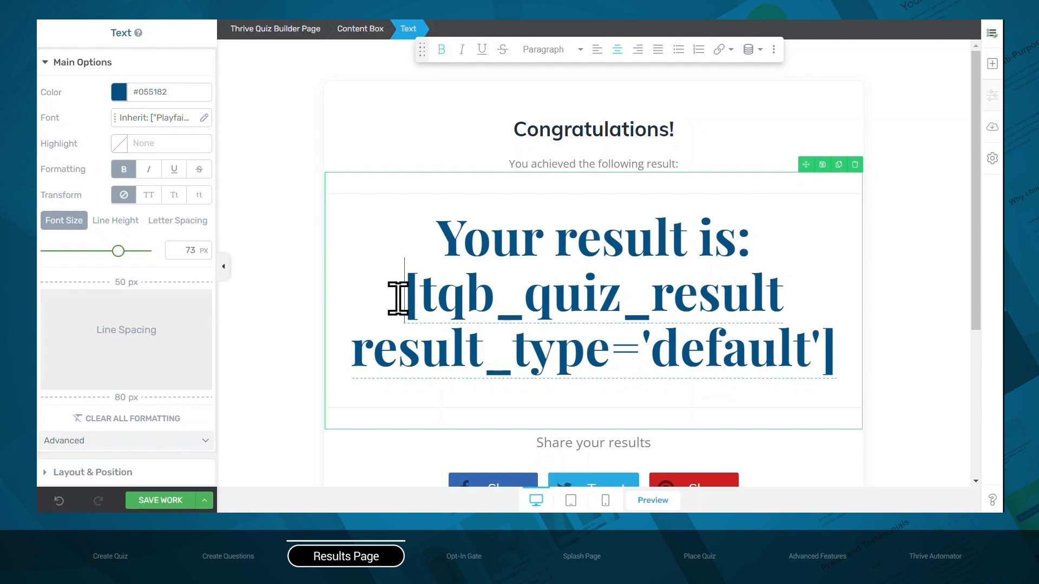
# Step: Replace the quiz result shortcode after "Your result is:" with the Quiz Result dynamic text from the Quiz Shortcodes source
pyautogui.moveTo(398, 298); pyautogui.dragTo(848, 371)
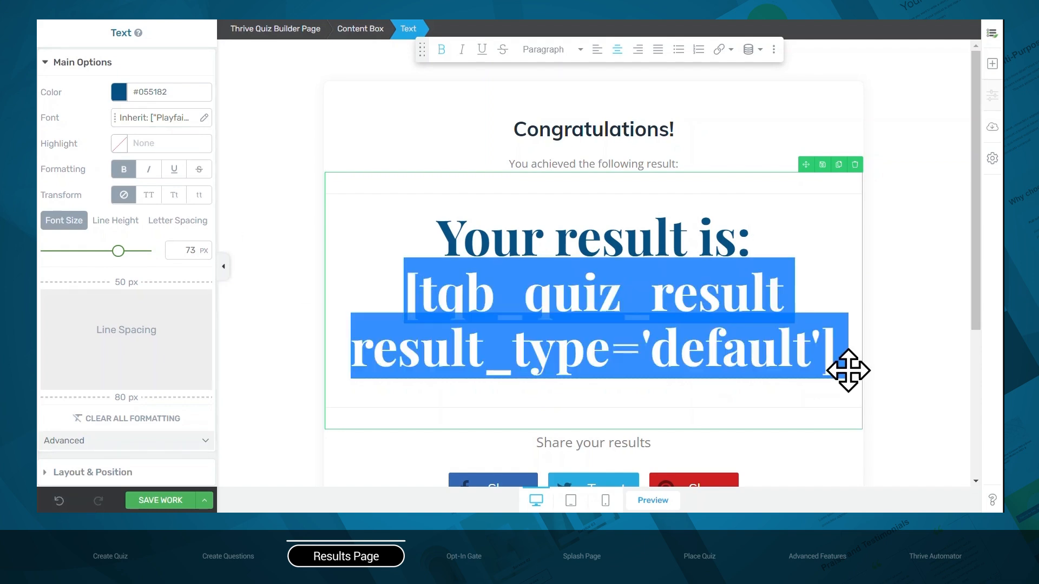
pyautogui.press('BackSpace')
pyautogui.click(754, 248)
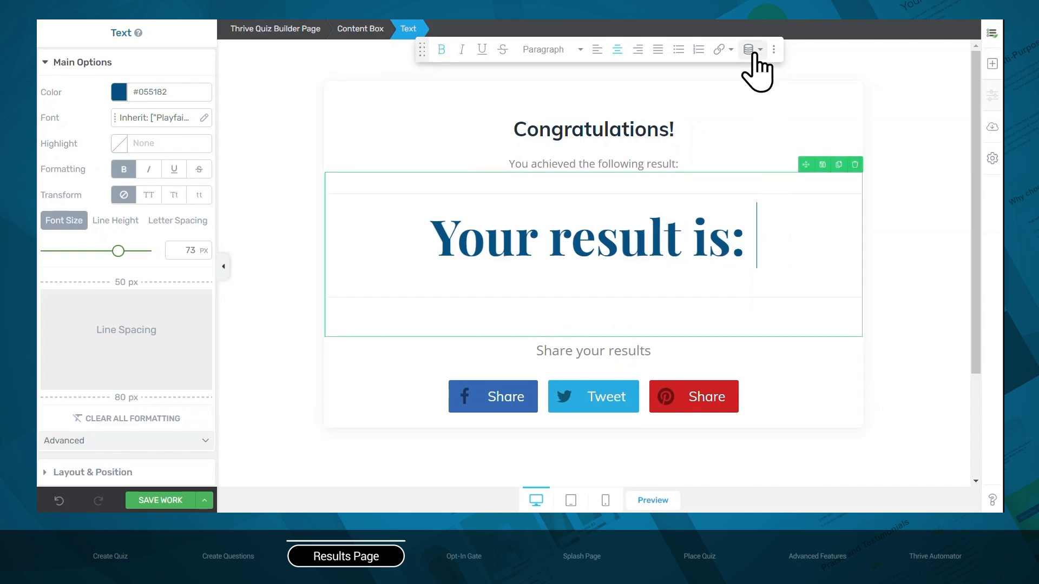
pyautogui.click(751, 50)
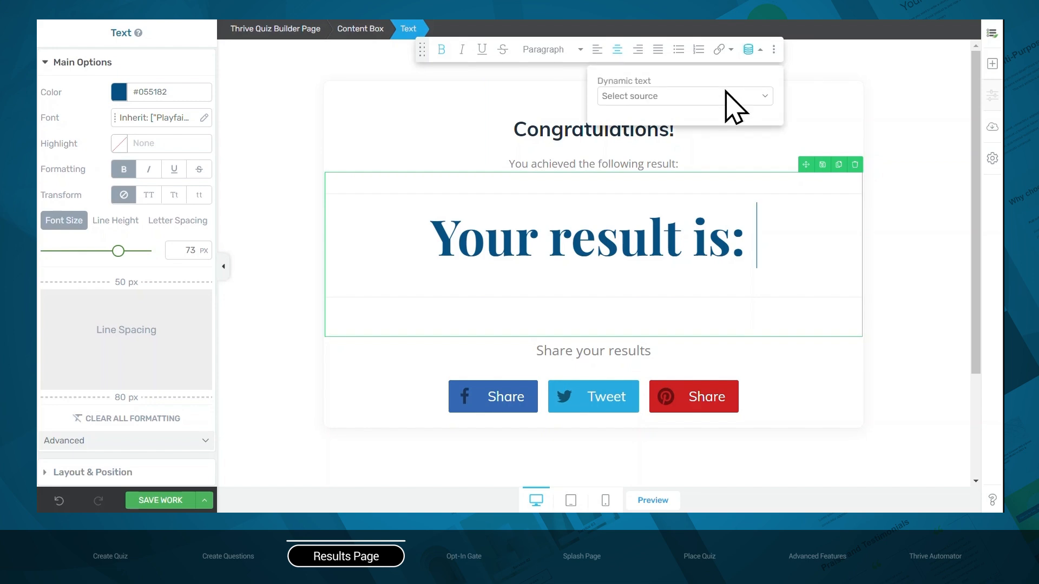
pyautogui.click(681, 97)
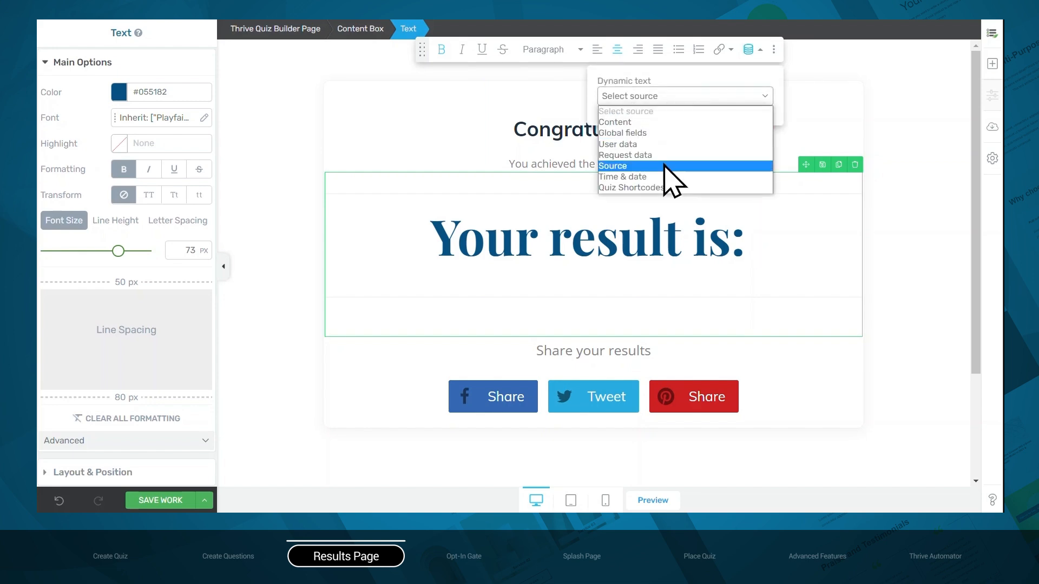
pyautogui.click(659, 187)
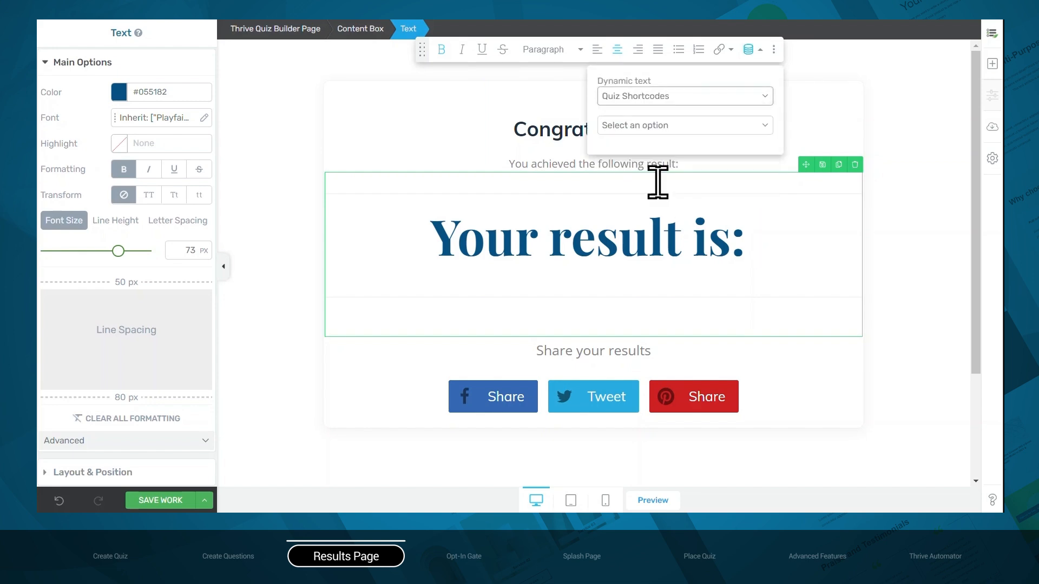
pyautogui.click(685, 126)
pyautogui.click(676, 151)
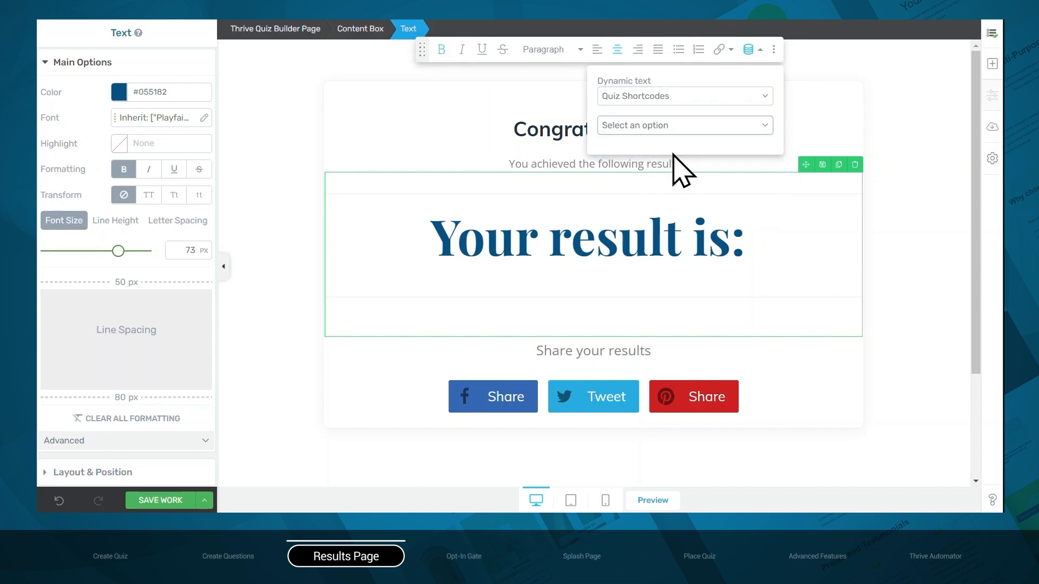
pyautogui.click(757, 158)
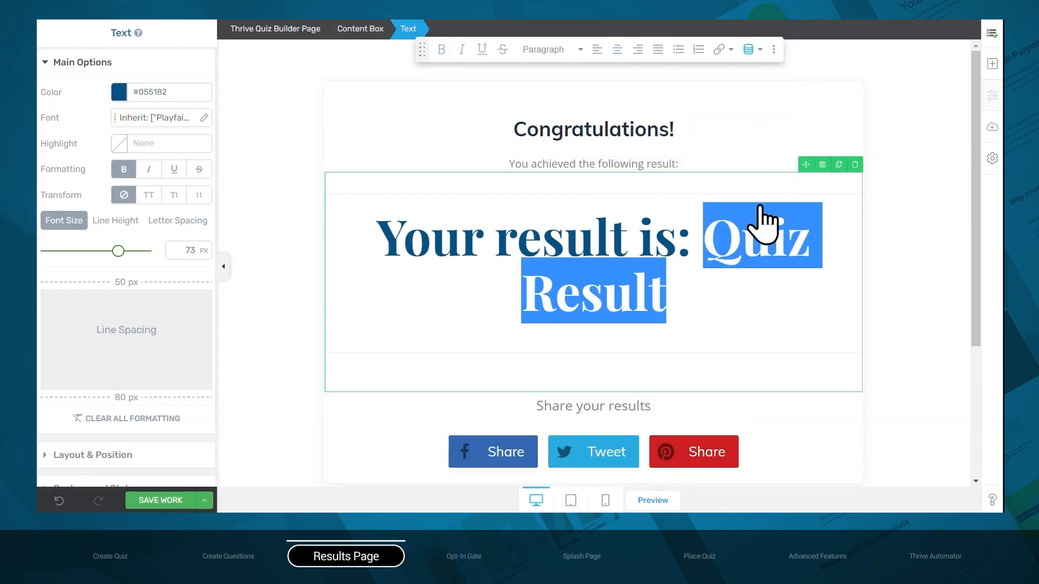
# Step: Find the Video element and place it below the "Your result is:" text on the results page
pyautogui.click(992, 64)
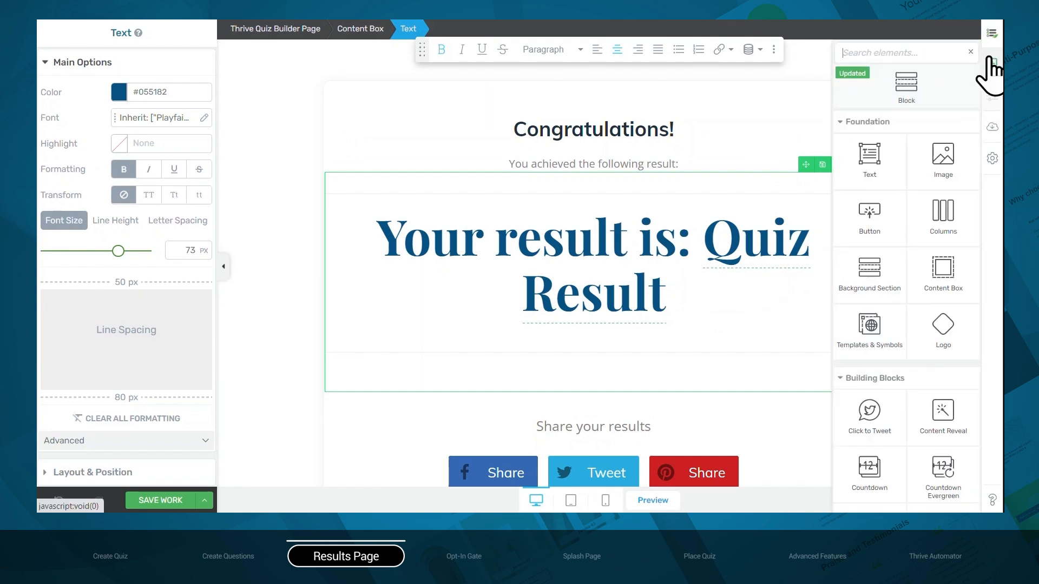
pyautogui.scroll(-5, 929, 218)
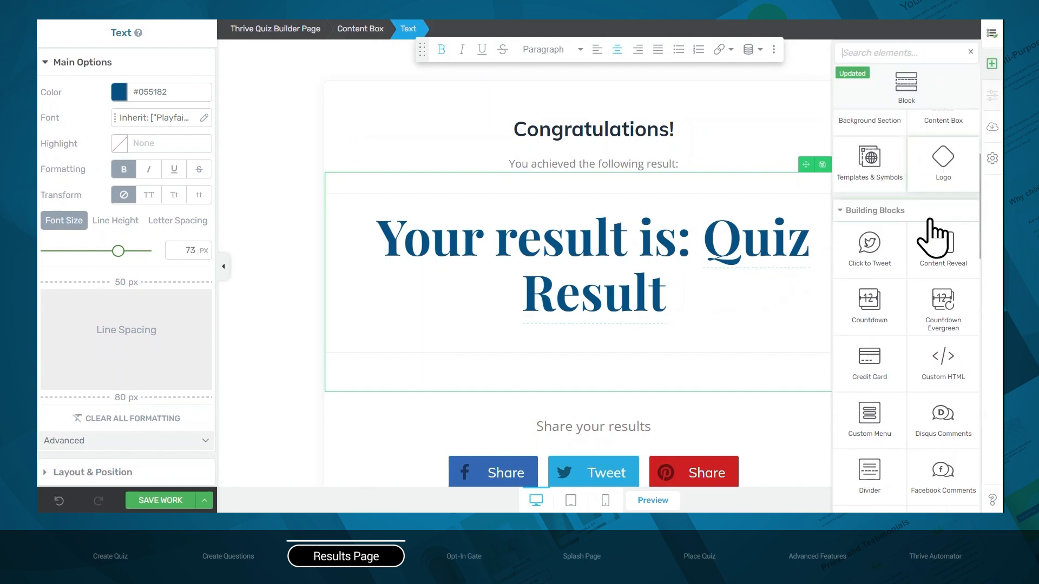
pyautogui.scroll(-4, 930, 218)
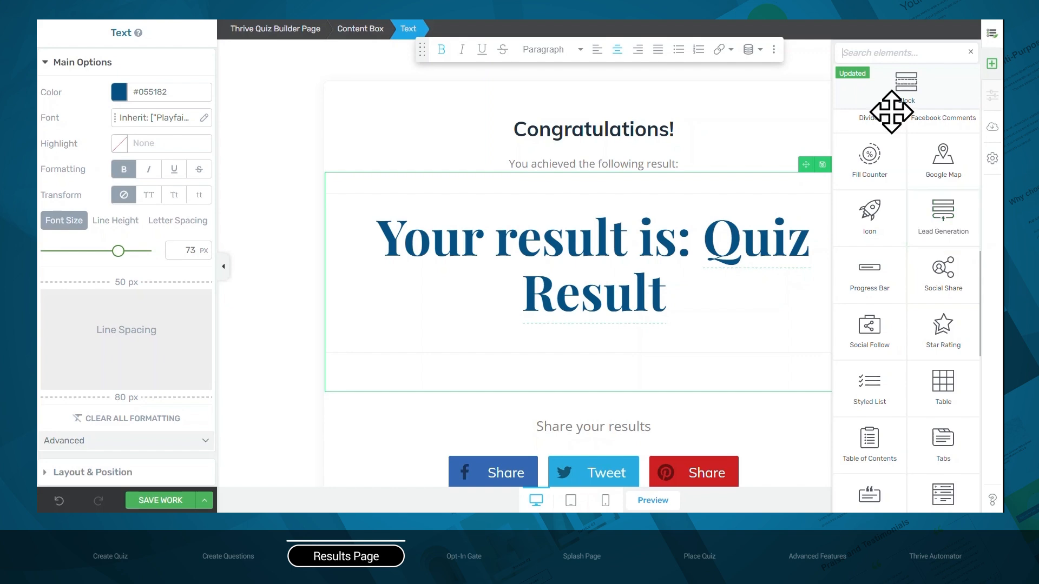
pyautogui.write('video')
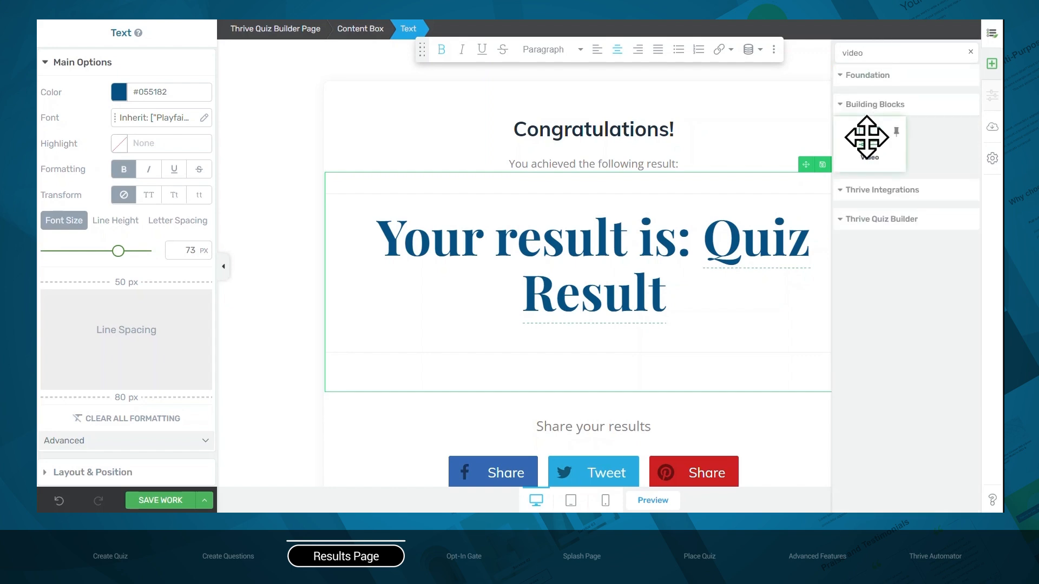
pyautogui.moveTo(866, 138); pyautogui.dragTo(608, 327)
pyautogui.scroll(-3, 606, 325)
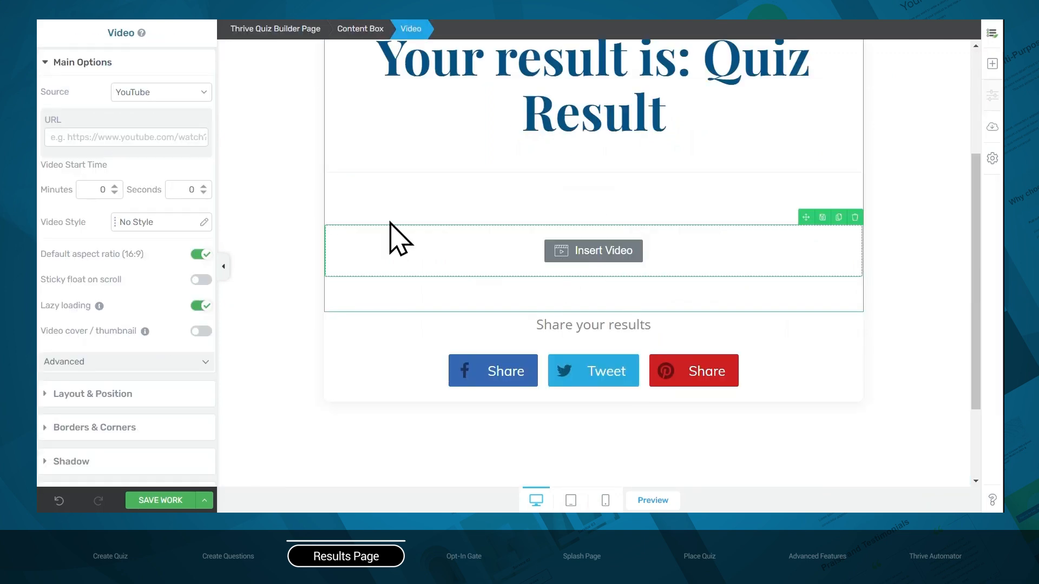
pyautogui.click(193, 96)
pyautogui.click(185, 120)
pyautogui.click(164, 139)
pyautogui.write('https://vimeo.com/673866838')
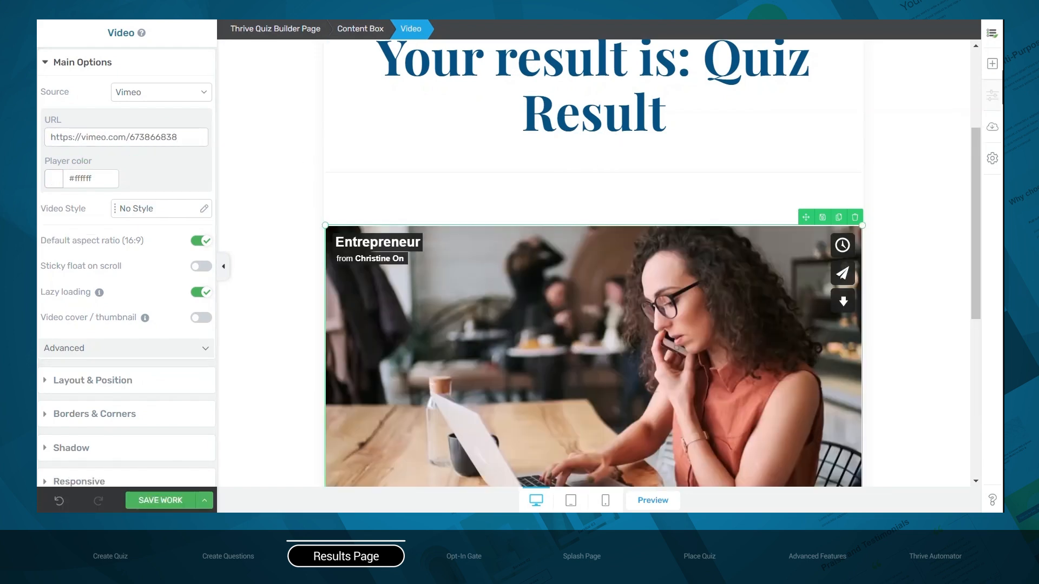
# Step: Add a text element reading "Retake quiz" between the video and the "Share your results" text
pyautogui.click(992, 64)
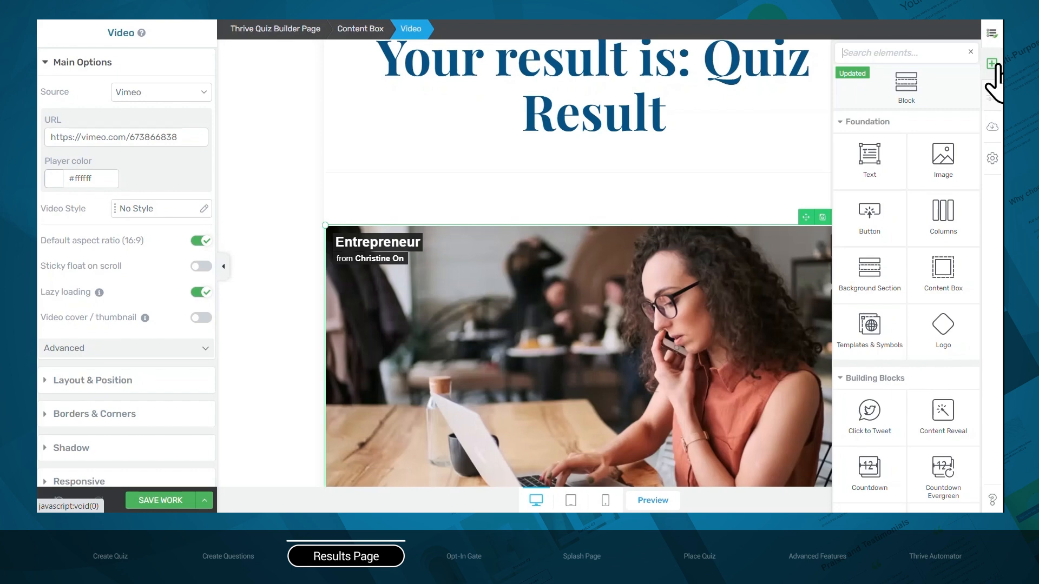
pyautogui.click(992, 64)
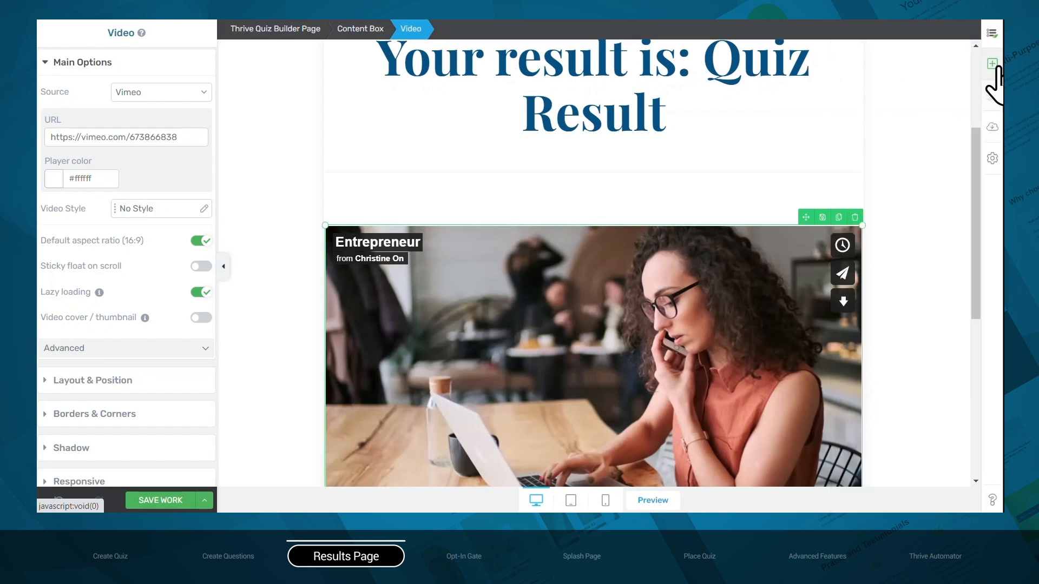
pyautogui.scroll(-6, 886, 249)
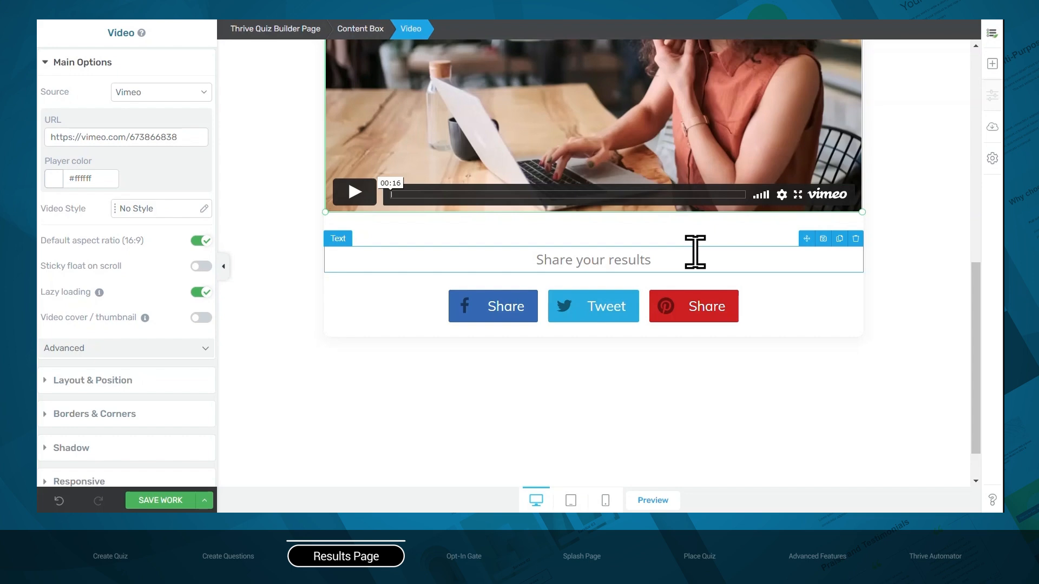
pyautogui.click(993, 64)
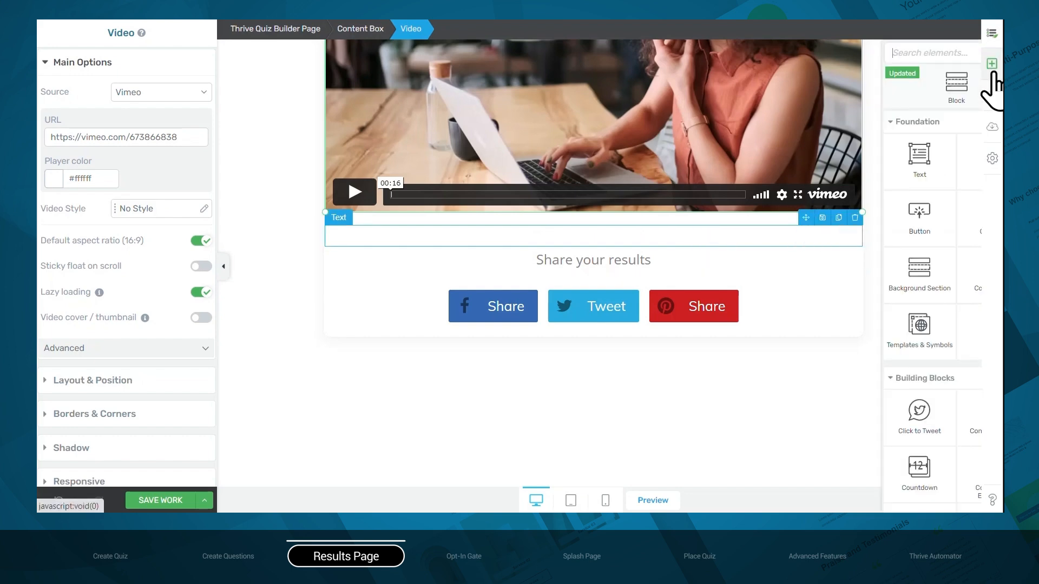
pyautogui.moveTo(870, 174); pyautogui.dragTo(568, 255)
pyautogui.write('Retake quiz')
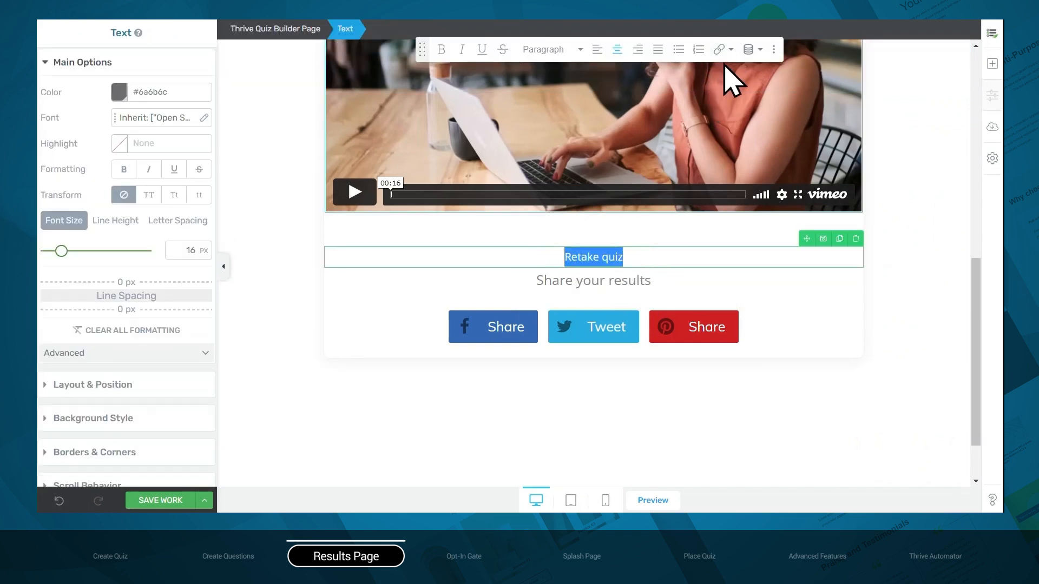
# Step: Turn the "Retake quiz" text into a dynamic link with the Quiz source and the Restart Quiz option
pyautogui.click(718, 49)
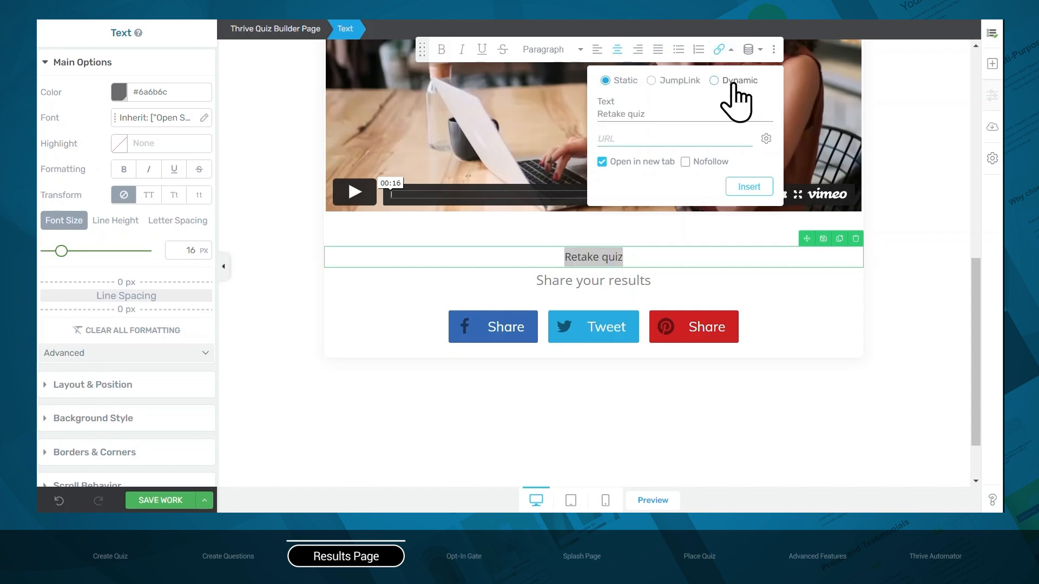
pyautogui.click(714, 80)
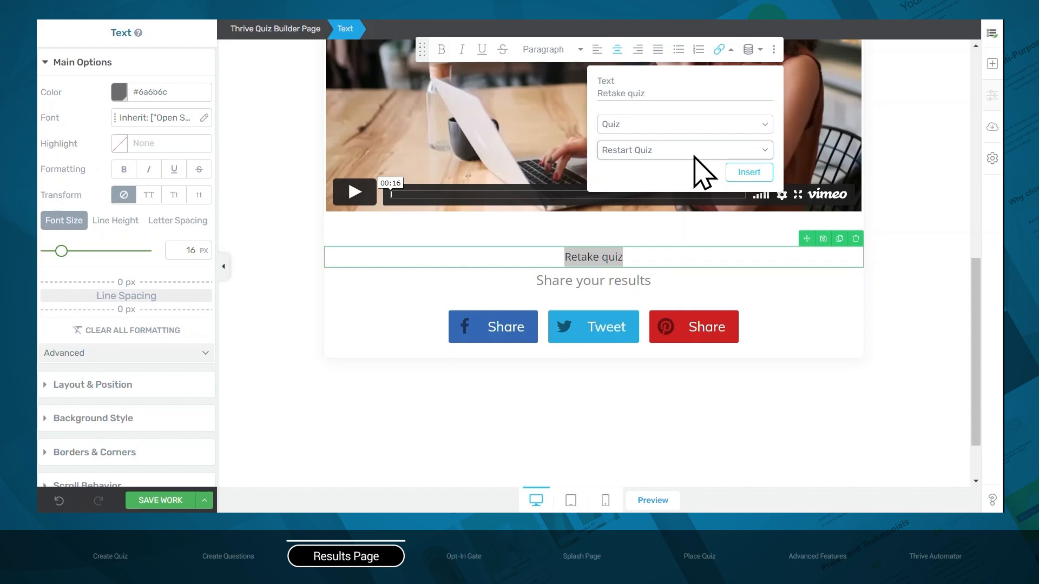
pyautogui.click(748, 172)
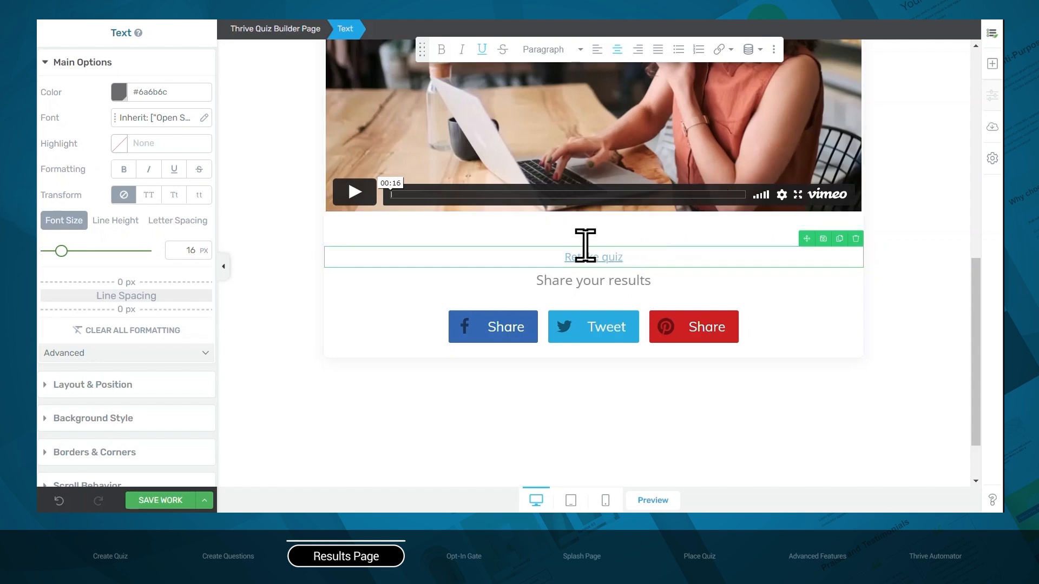
# Step: Set the bottom margin of the "Retake quiz" text to 20 px and save the results page
pyautogui.click(117, 385)
pyautogui.click(146, 264)
pyautogui.write('20')
pyautogui.press('Return')
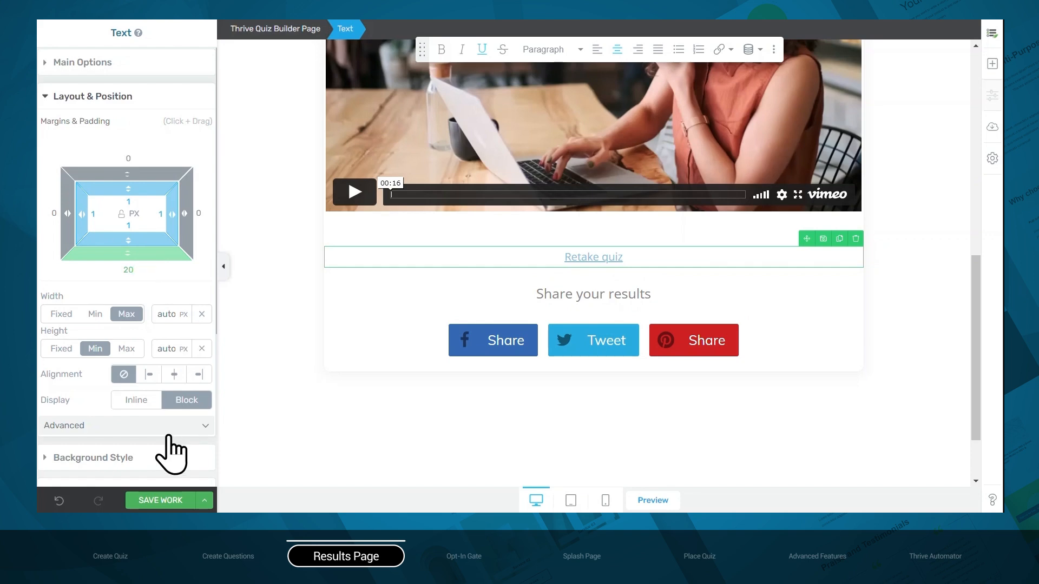
pyautogui.click(166, 501)
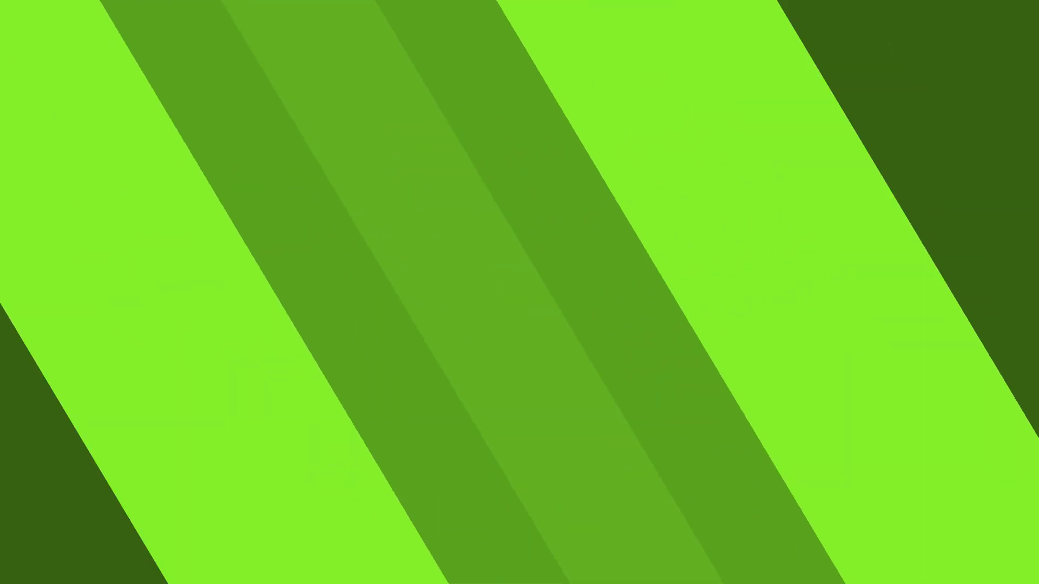
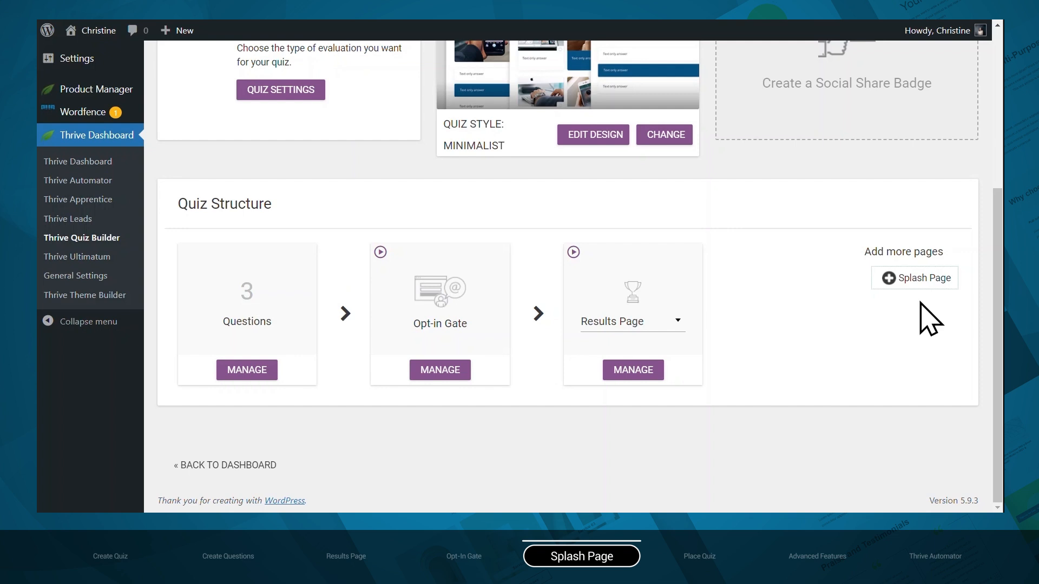
# Step: Add a Splash Page to the quiz structure and open the First Splash Page design for editing
pyautogui.click(914, 281)
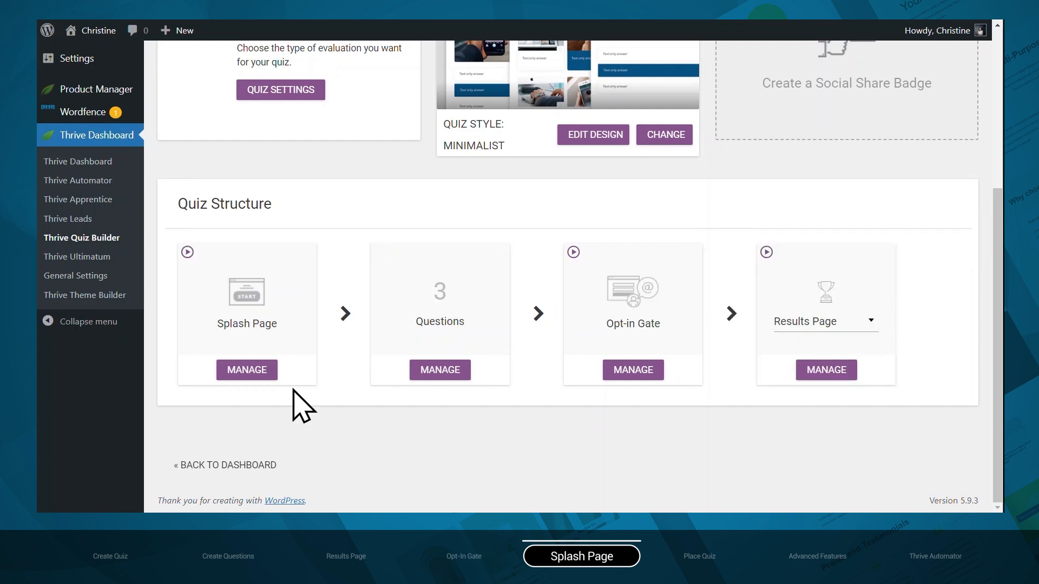
pyautogui.click(255, 372)
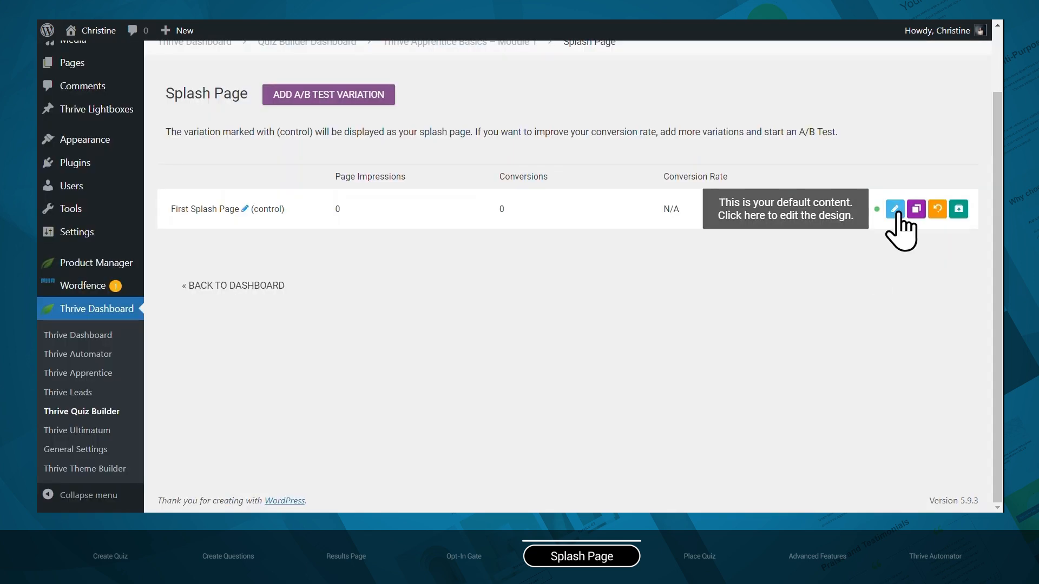
pyautogui.click(897, 210)
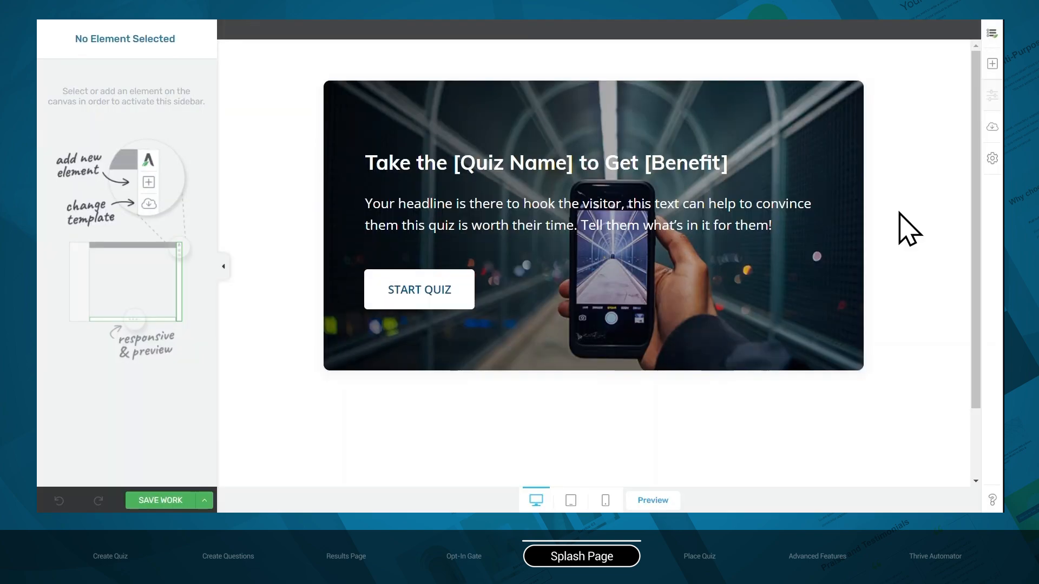
pyautogui.click(816, 125)
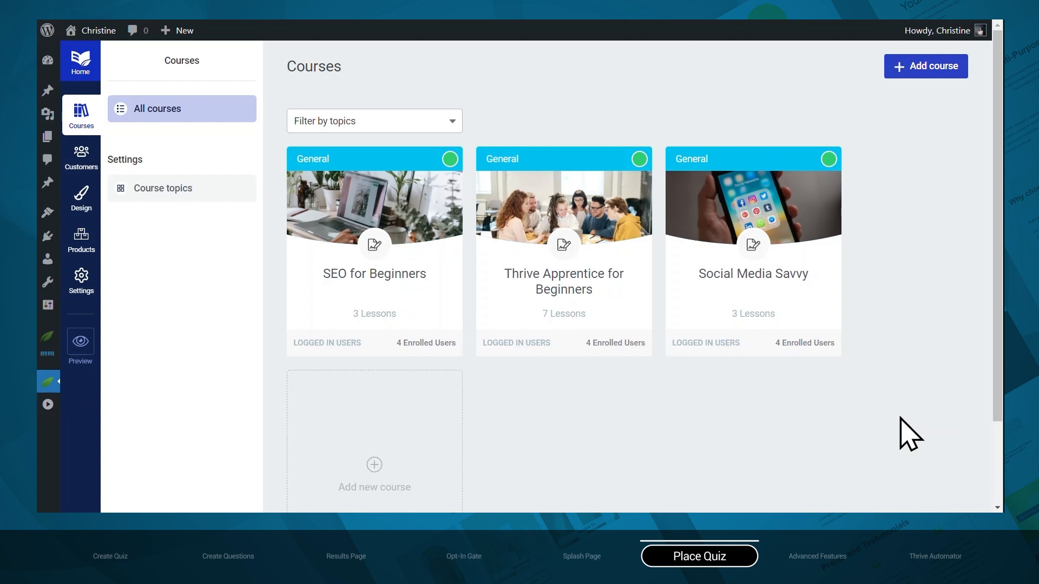
# Step: Open the content of the "Thrive Apprentice for Beginners" course and expand Module 1 to show its lessons
pyautogui.click(633, 255)
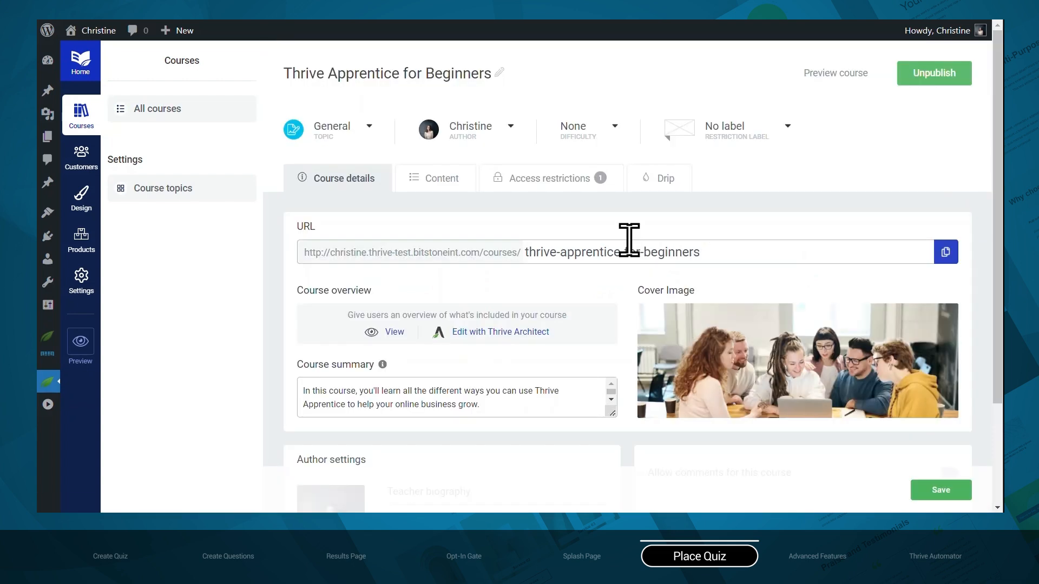
pyautogui.click(442, 181)
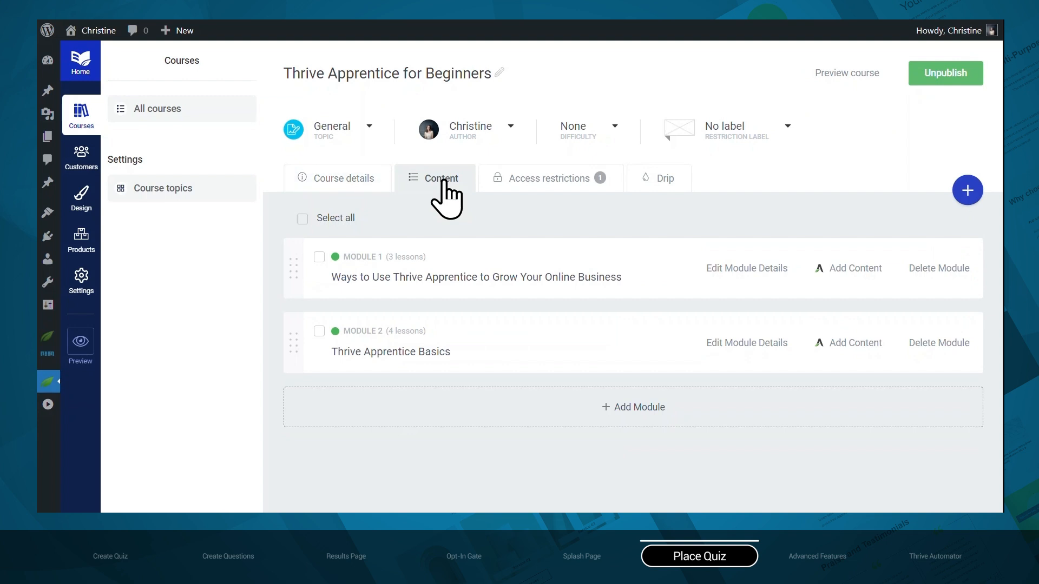
pyautogui.click(657, 257)
pyautogui.scroll(-3, 657, 249)
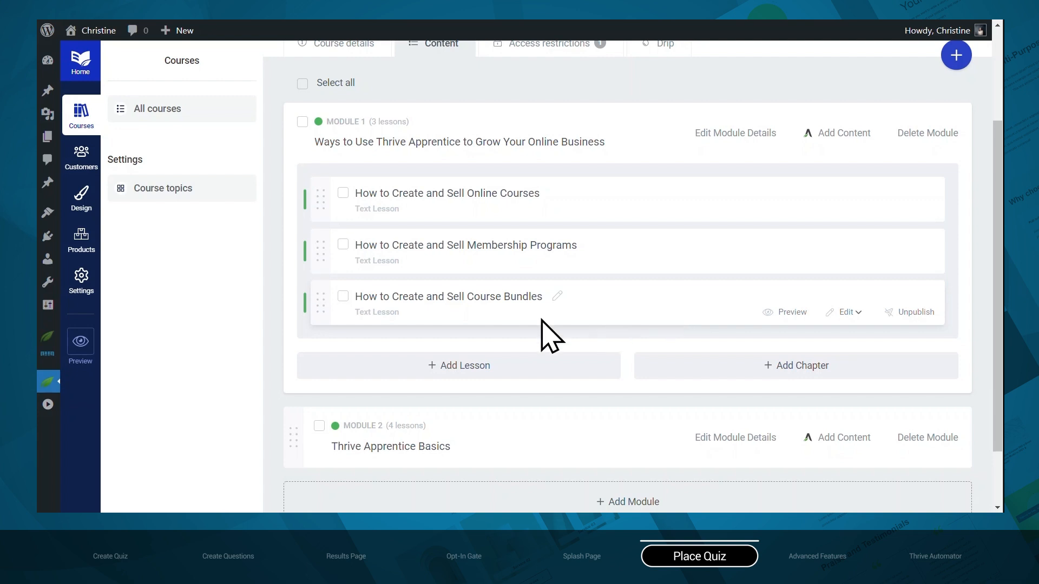
# Step: Add a text lesson titled "QUIZ: What type of Thrive Apprentice user are you?" to Module 1
pyautogui.click(453, 367)
pyautogui.click(365, 134)
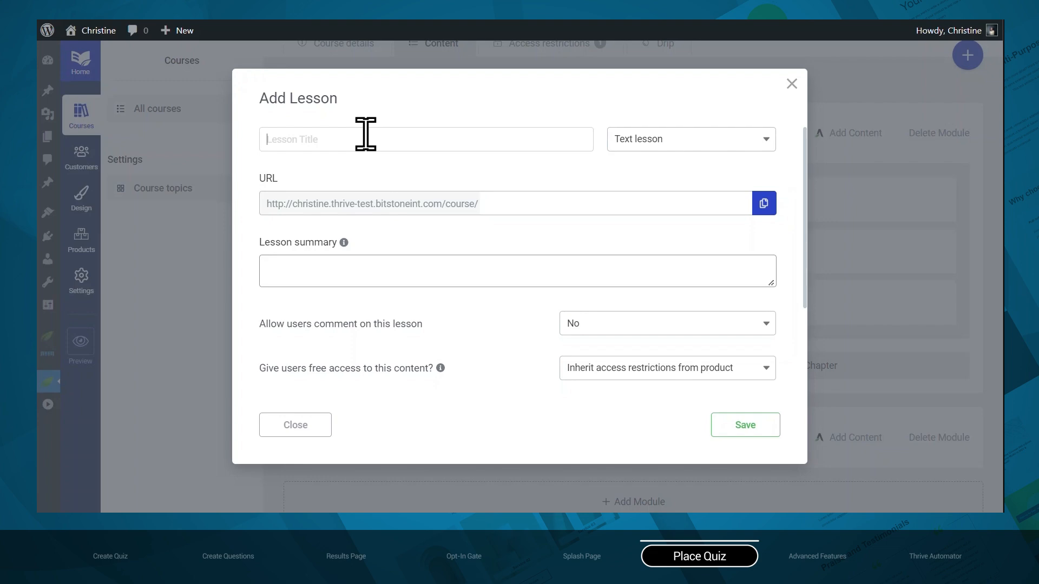
pyautogui.write('QUIZ: What type of Thrive Apprentice user are you?')
pyautogui.click(739, 426)
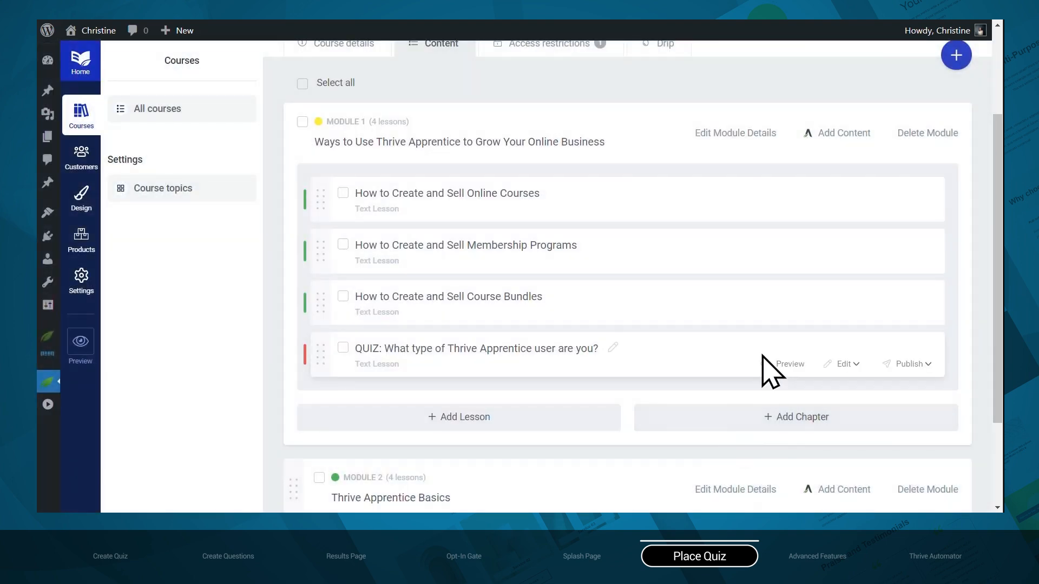
# Step: Open the new quiz lesson in the content editor at its Post Content area
pyautogui.click(843, 364)
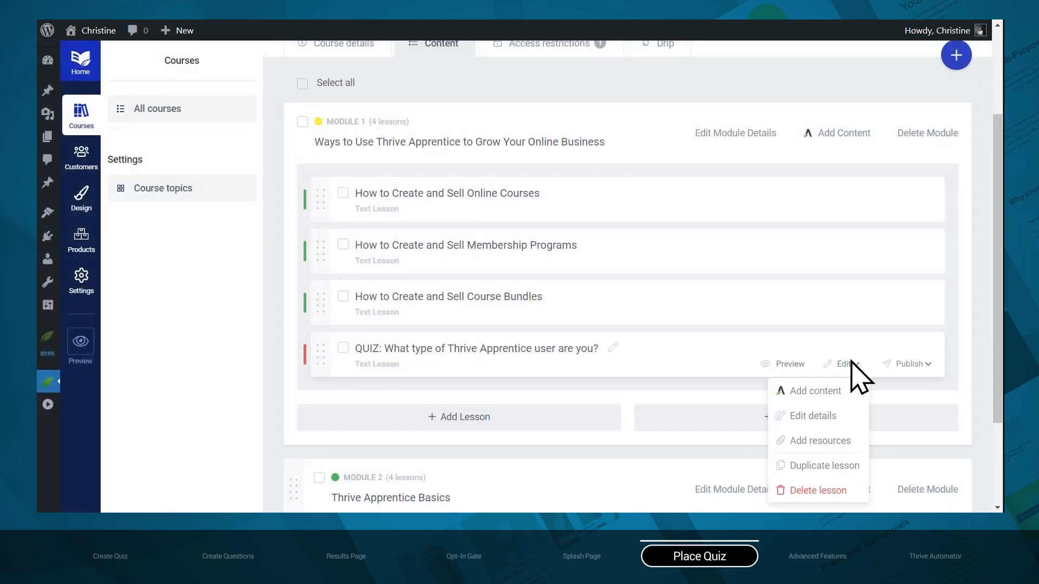
pyautogui.click(837, 393)
pyautogui.scroll(-4, 841, 414)
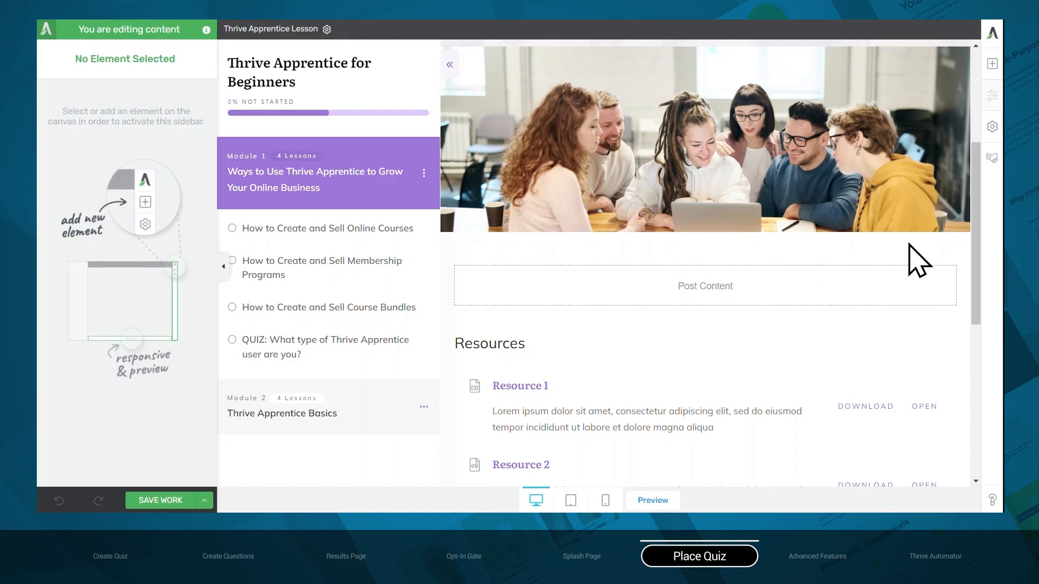
# Step: Insert a Quiz element into the lesson's Post Content area and select the quiz "Thrive Apprentice Basics – Module 1"
pyautogui.click(991, 63)
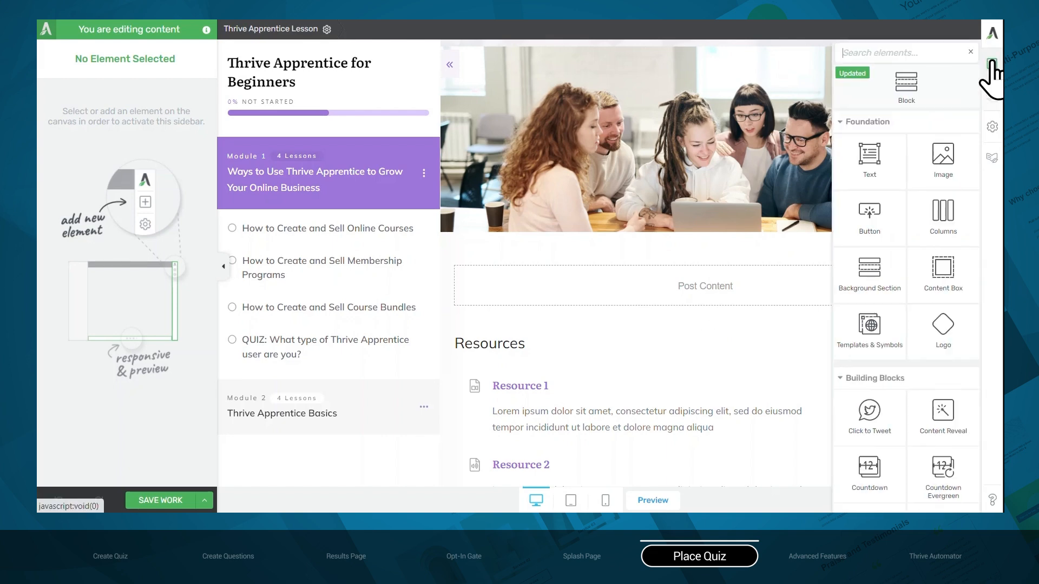
pyautogui.click(893, 53)
pyautogui.write('quiz')
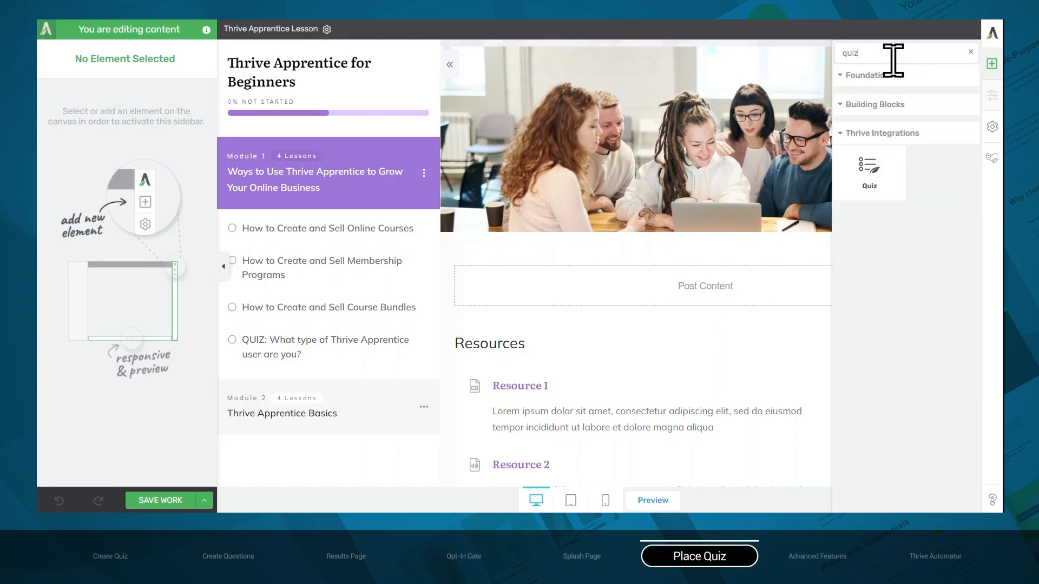
pyautogui.moveTo(876, 185); pyautogui.dragTo(732, 304)
pyautogui.click(733, 303)
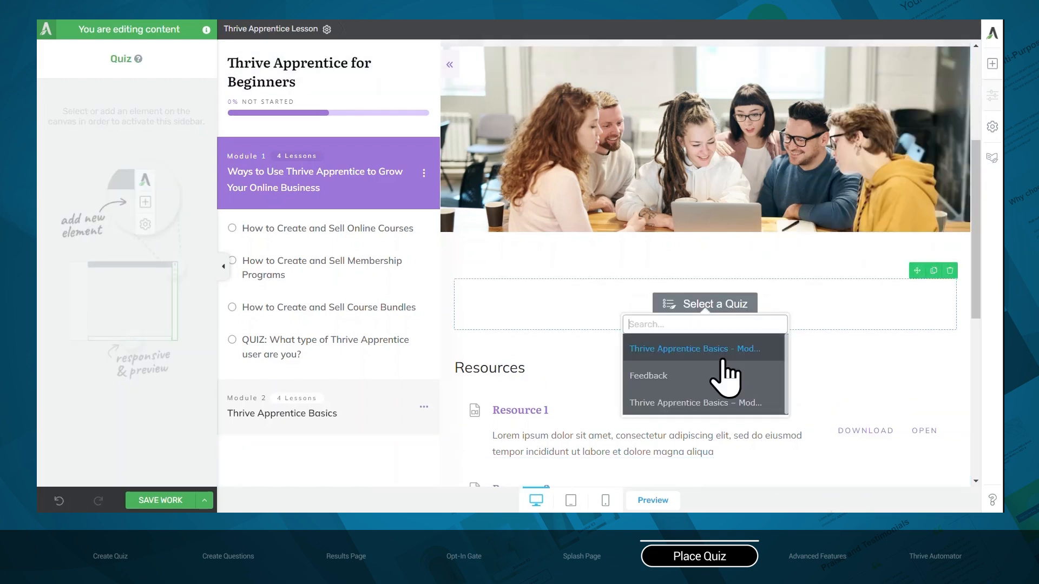
pyautogui.click(722, 403)
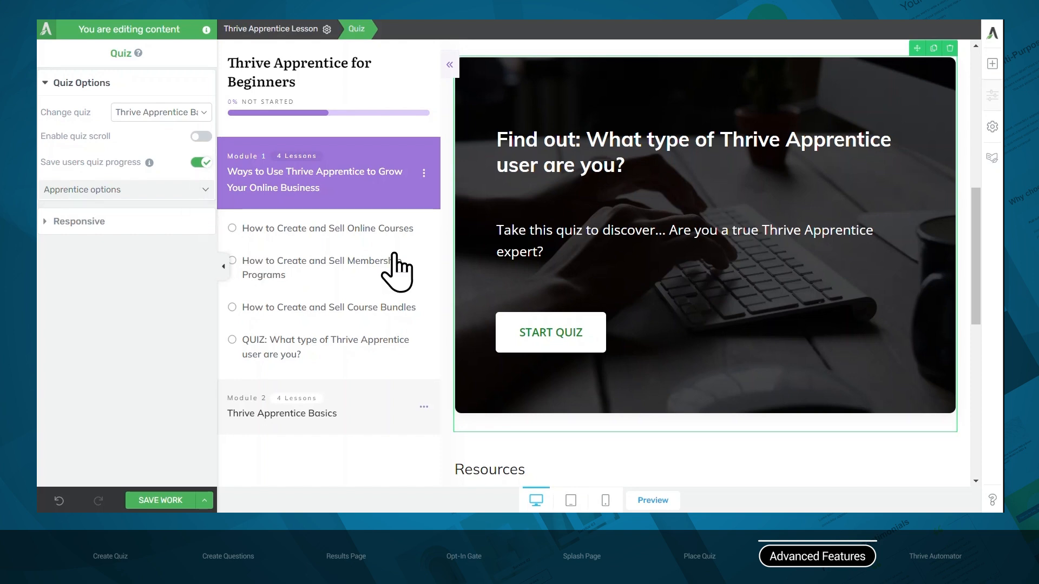
# Step: Let the quiz control the lesson's "mark as complete" behaviour, enabling it when the result is in the Expert category
pyautogui.scroll(-10, 519, 268)
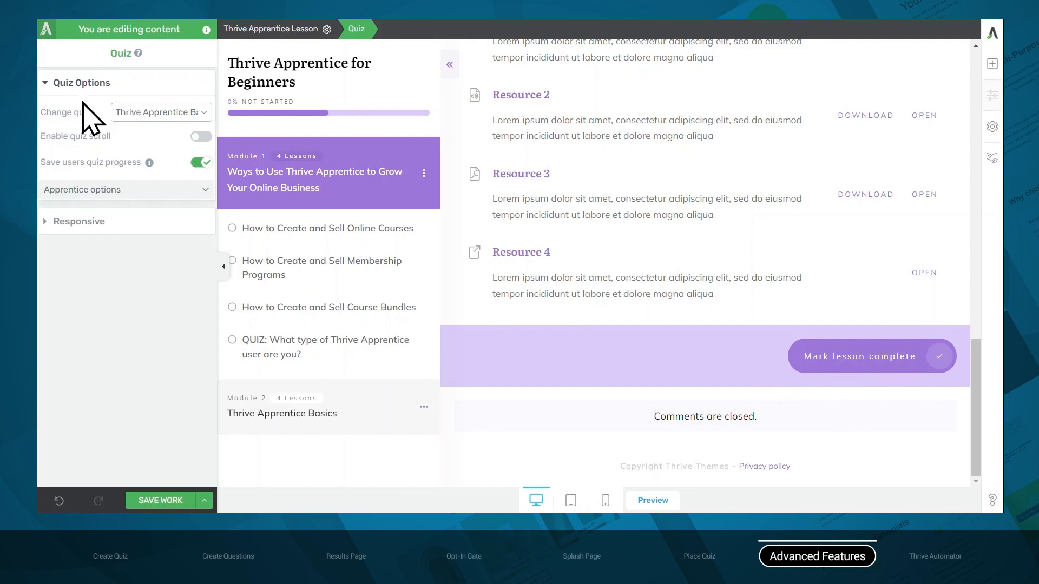
pyautogui.click(122, 193)
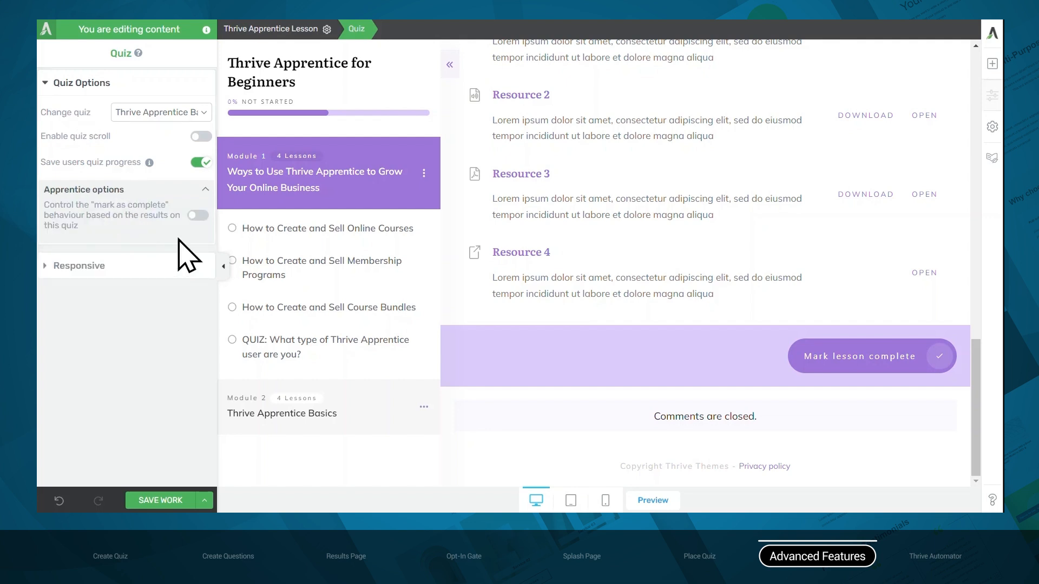
pyautogui.click(198, 216)
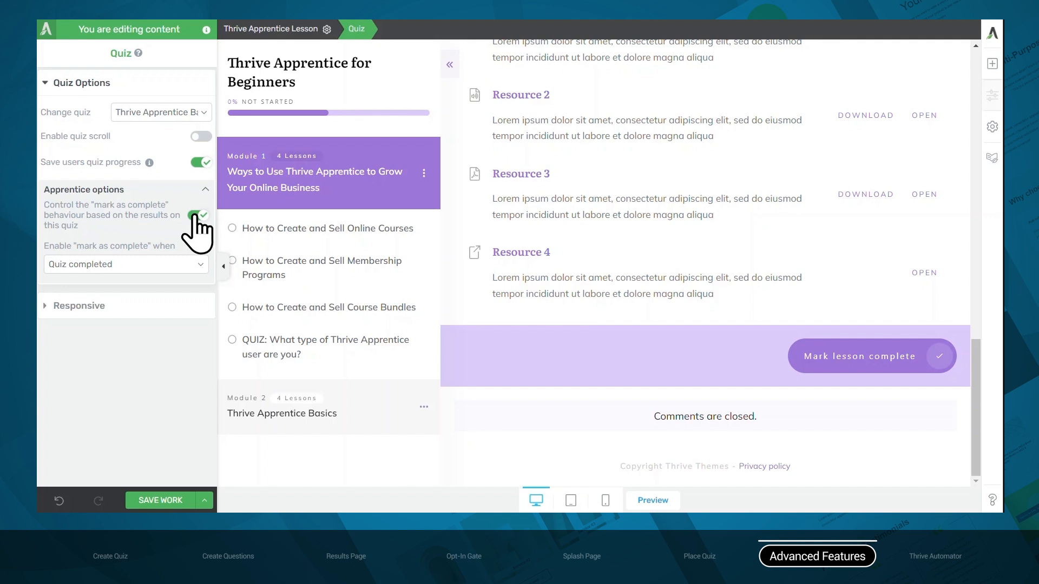
pyautogui.click(181, 266)
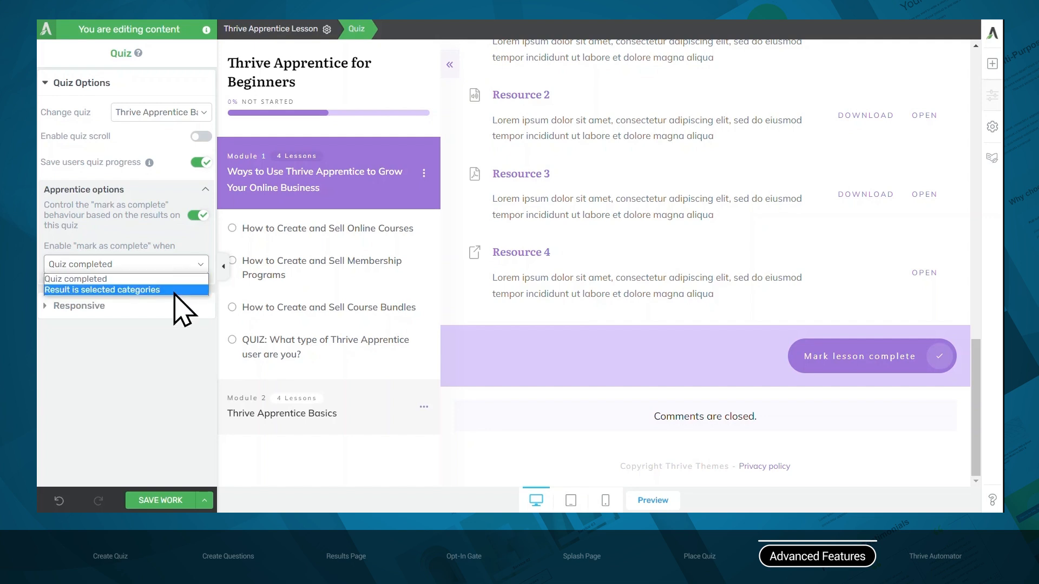
pyautogui.click(113, 290)
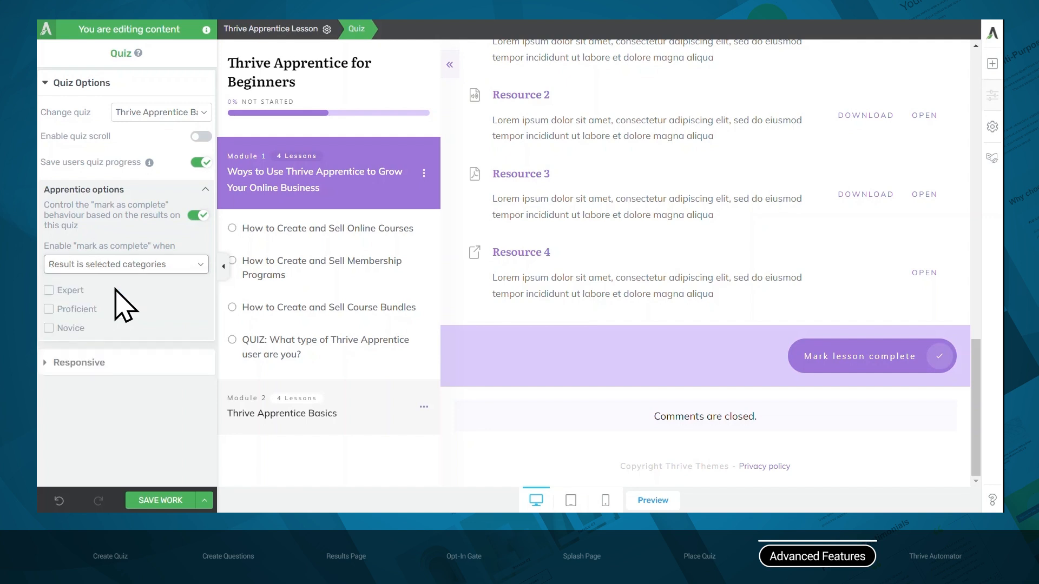
pyautogui.click(75, 291)
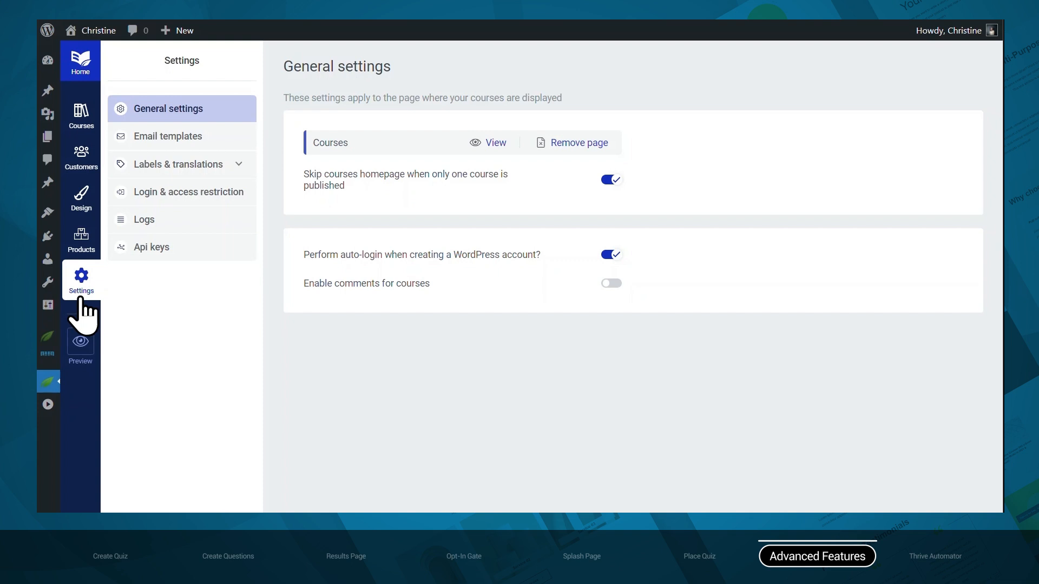
# Step: Open the Course navigation labels in the Thrive Apprentice settings and select the warning for lessons containing progress requirements
pyautogui.click(182, 166)
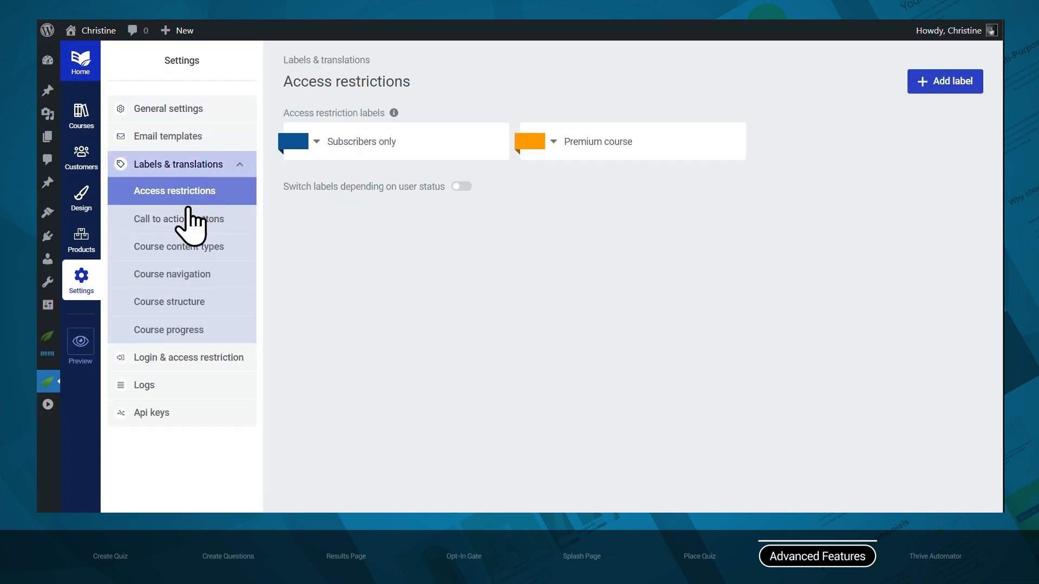
pyautogui.click(200, 277)
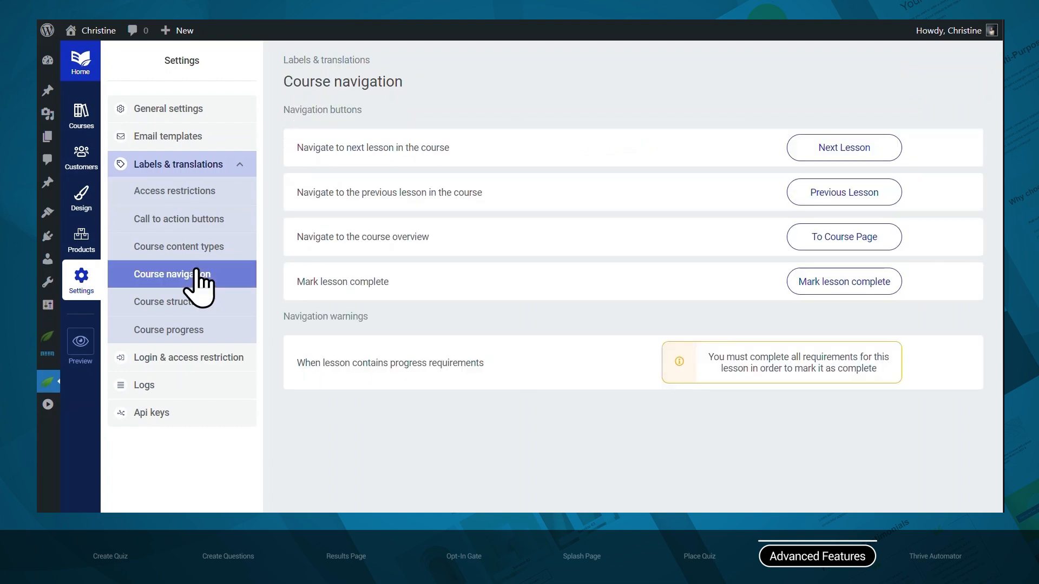
pyautogui.click(751, 374)
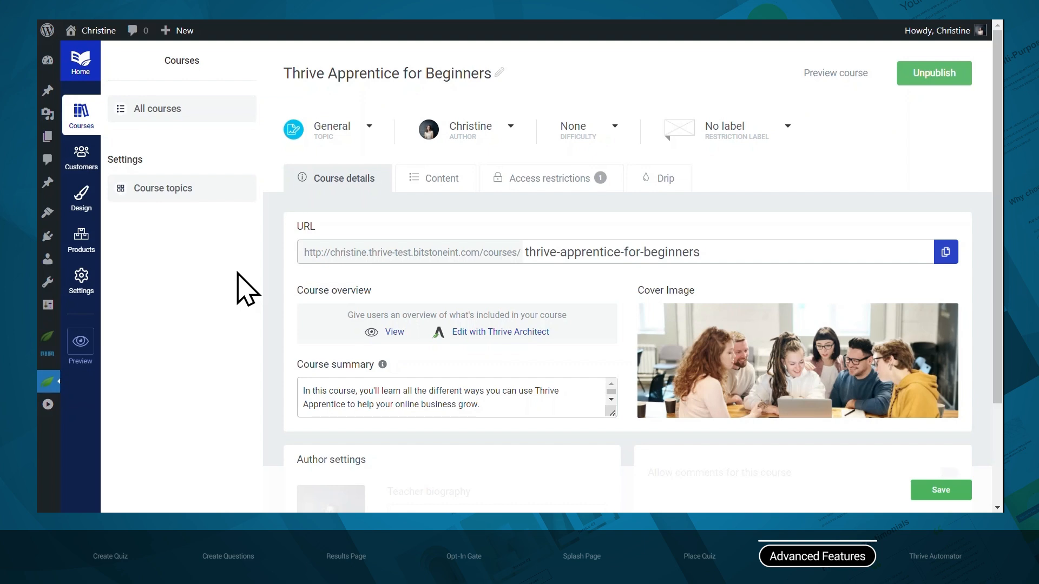
# Step: Open the course's "Daily lesson" drip schedule and the unlock options of the "Creating Content" lesson in Module 2
pyautogui.click(663, 180)
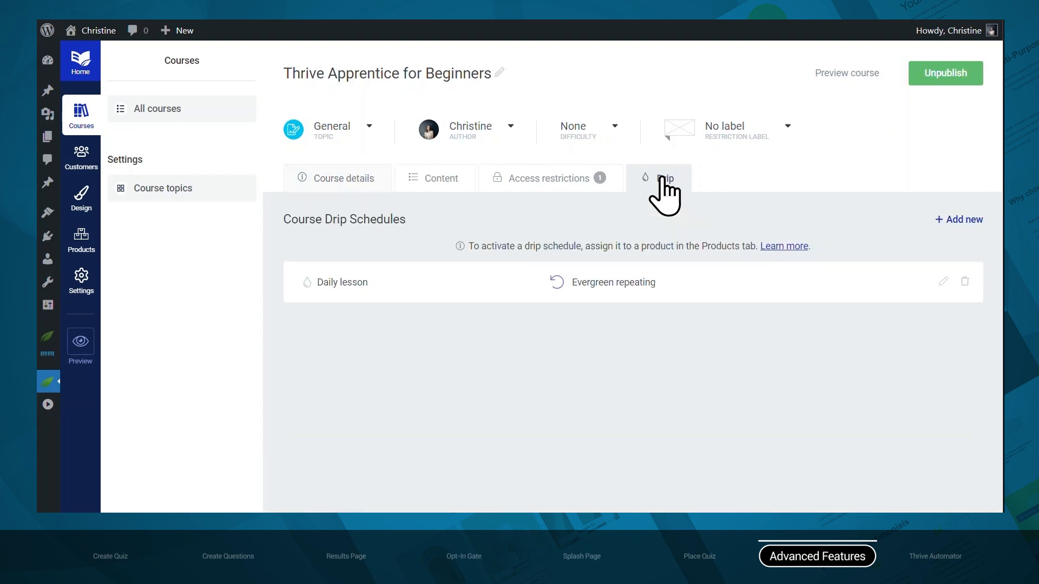
pyautogui.click(689, 287)
pyautogui.scroll(-1, 690, 287)
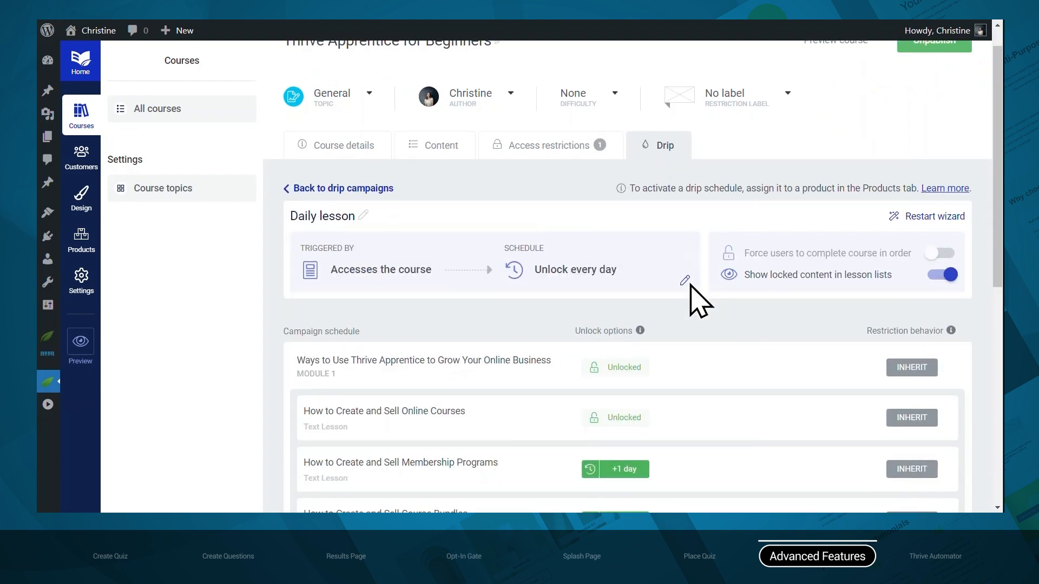
pyautogui.scroll(-6, 691, 286)
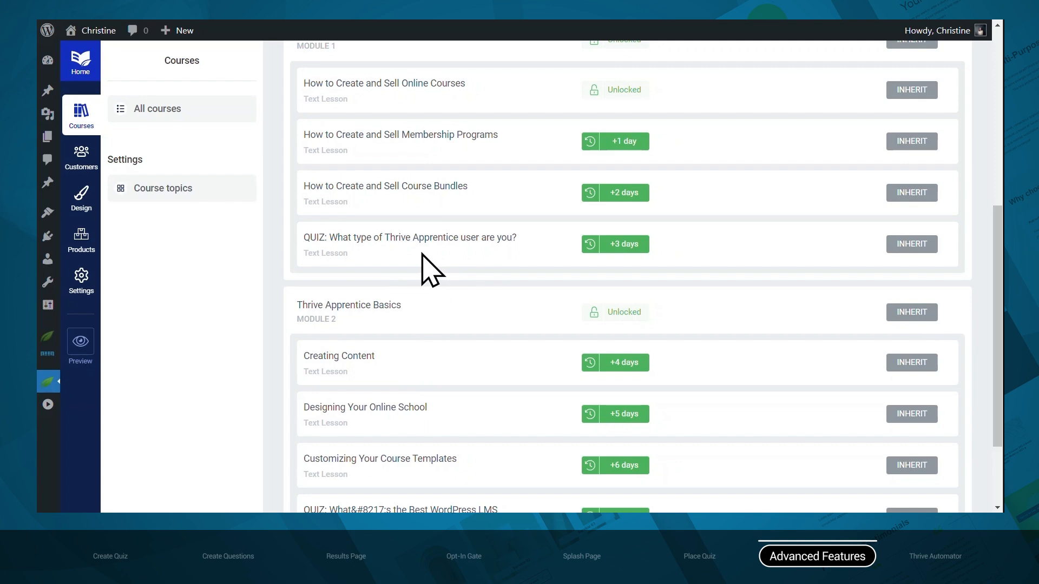
pyautogui.click(630, 366)
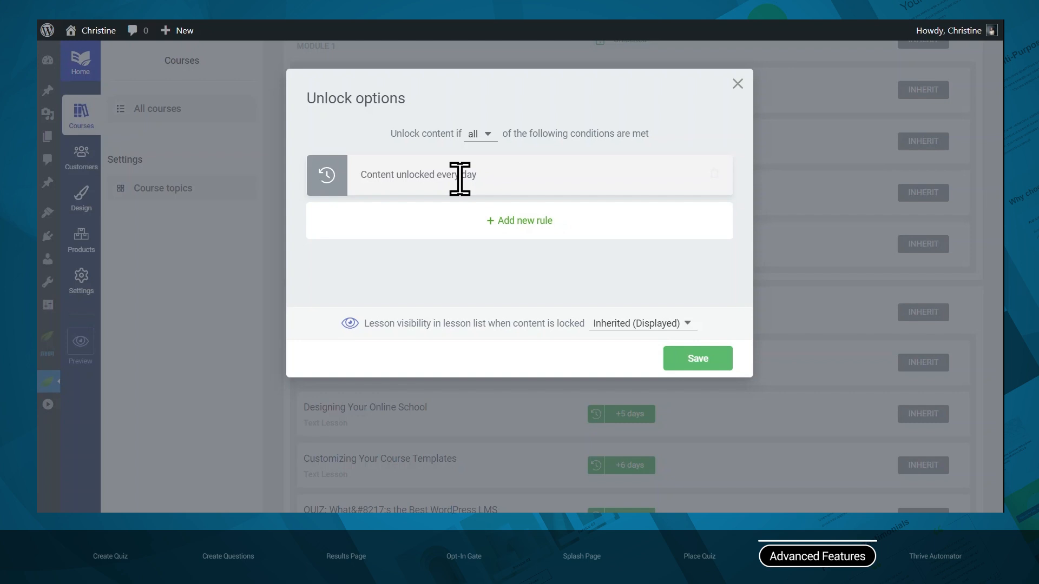
# Step: Start a new unlock rule with the Thrive Quiz Result condition and choose the "Thrive Apprentice Basics – Module 1" quiz
pyautogui.click(494, 224)
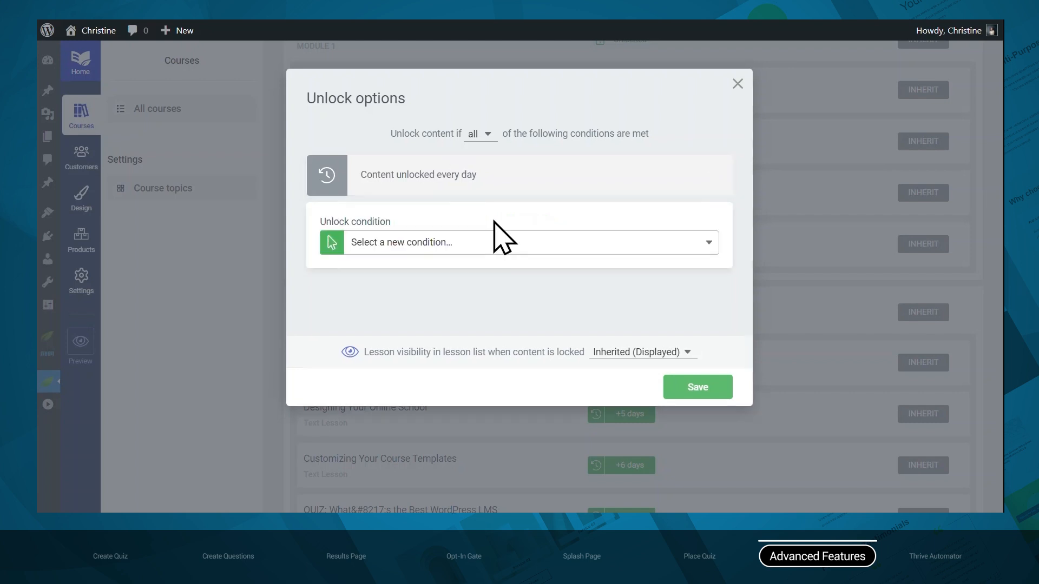
pyautogui.click(424, 238)
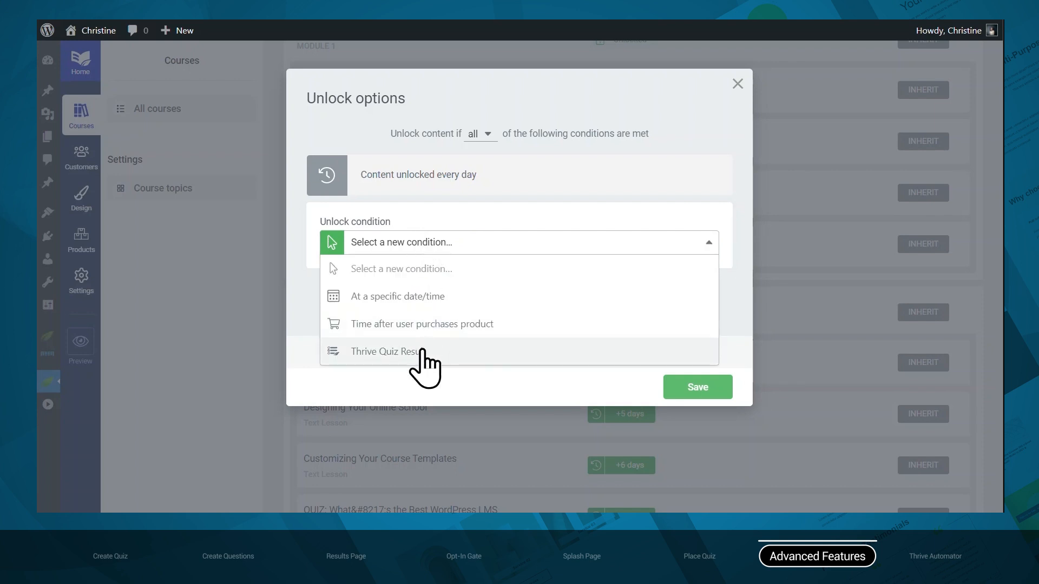
pyautogui.click(423, 354)
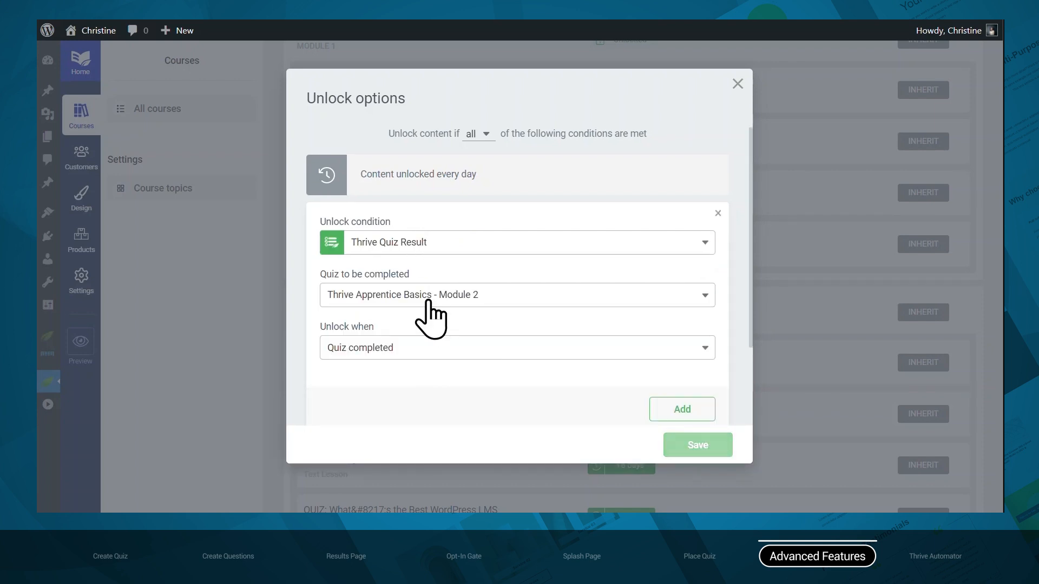
pyautogui.click(428, 298)
pyautogui.click(430, 365)
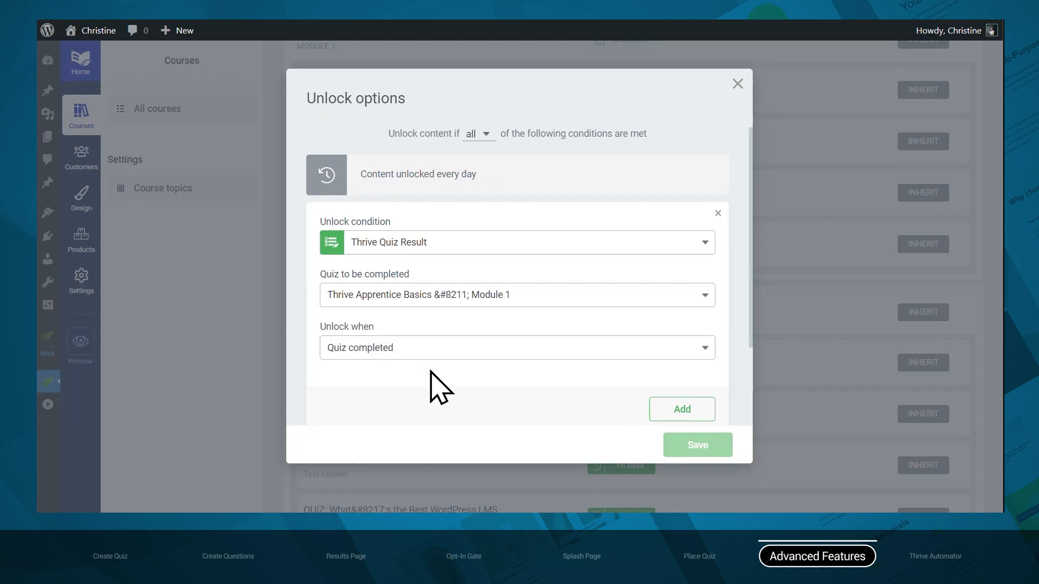
# Step: Set the quiz condition to unlock when the result is in the Expert category and add the rule
pyautogui.click(431, 351)
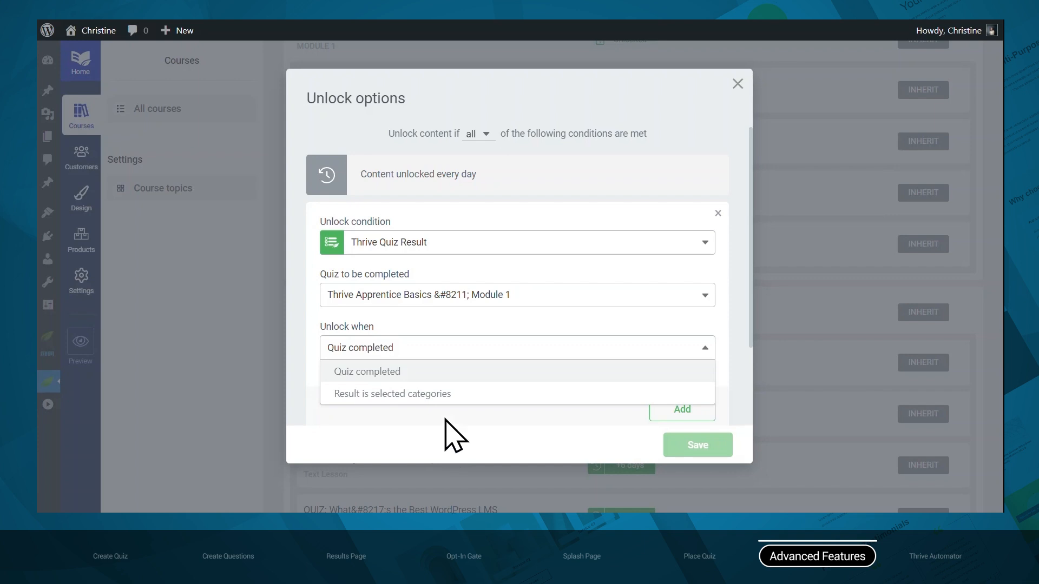
pyautogui.click(421, 395)
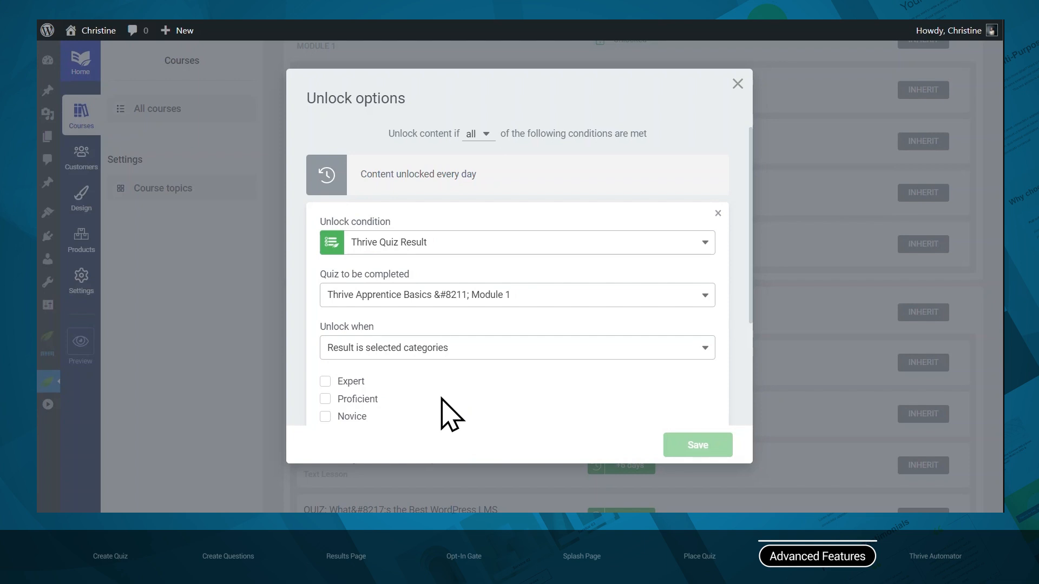
pyautogui.click(355, 383)
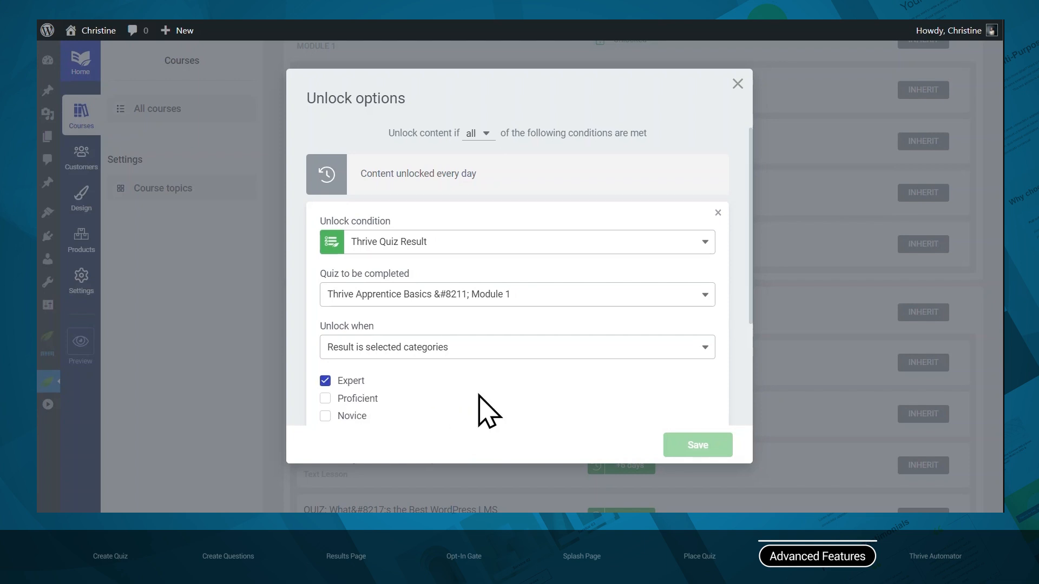
pyautogui.scroll(-3, 489, 411)
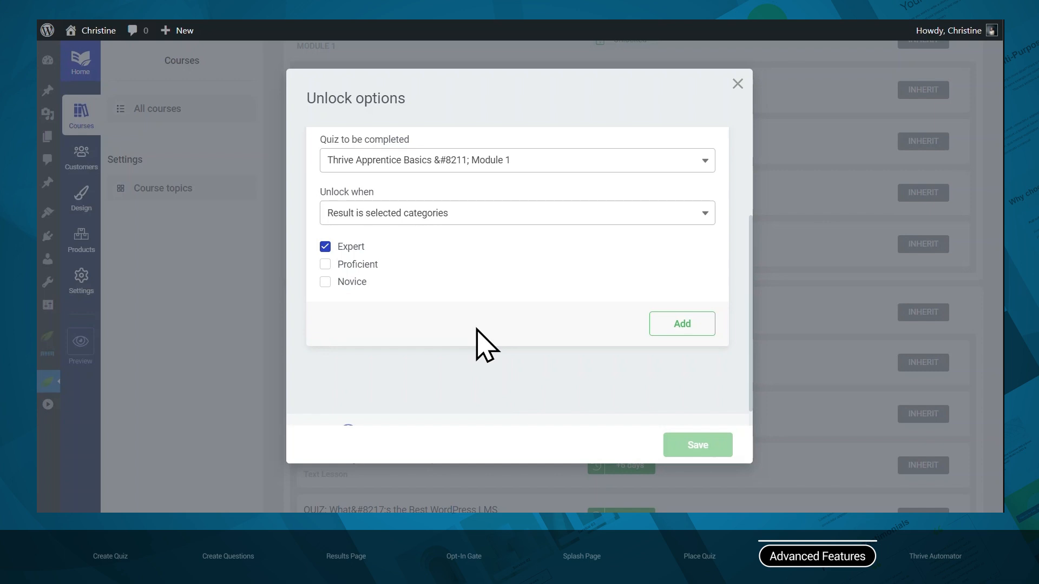
pyautogui.click(696, 335)
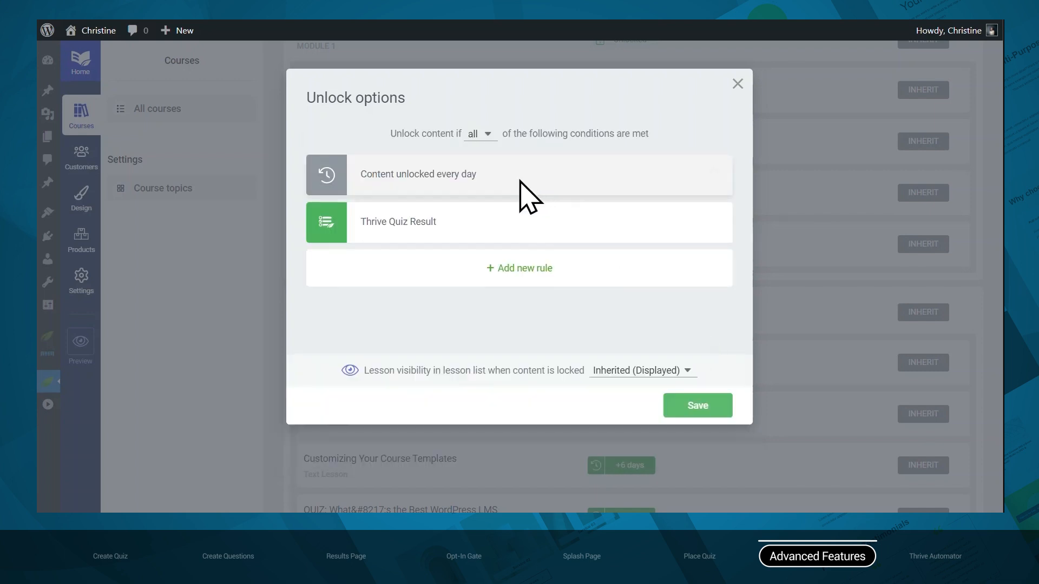
# Step: Choose whether all of the unlock conditions must be met for the lesson and save the unlock options
pyautogui.click(487, 136)
pyautogui.click(487, 183)
pyautogui.click(480, 133)
pyautogui.click(483, 156)
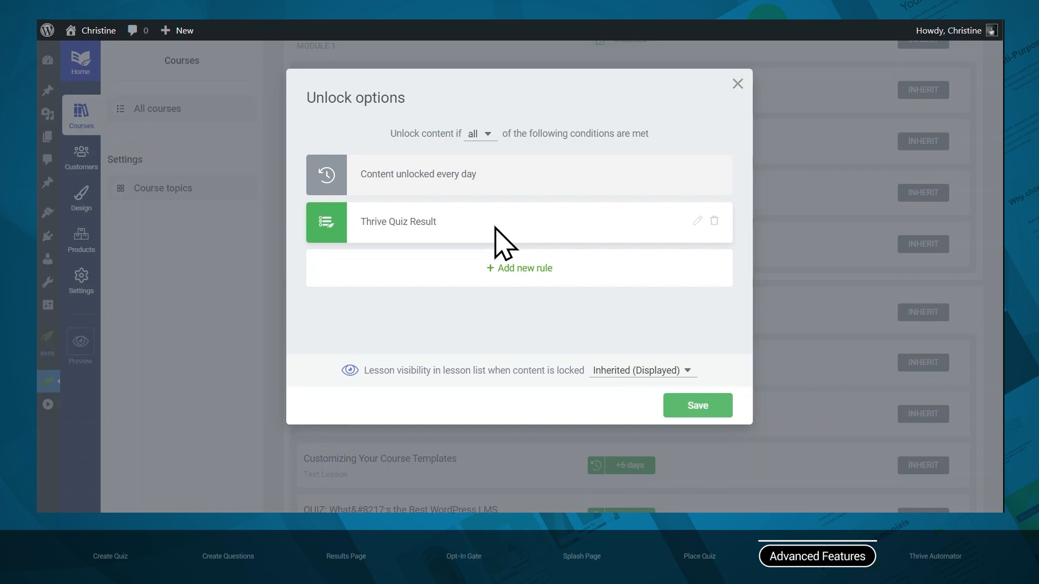
pyautogui.click(475, 135)
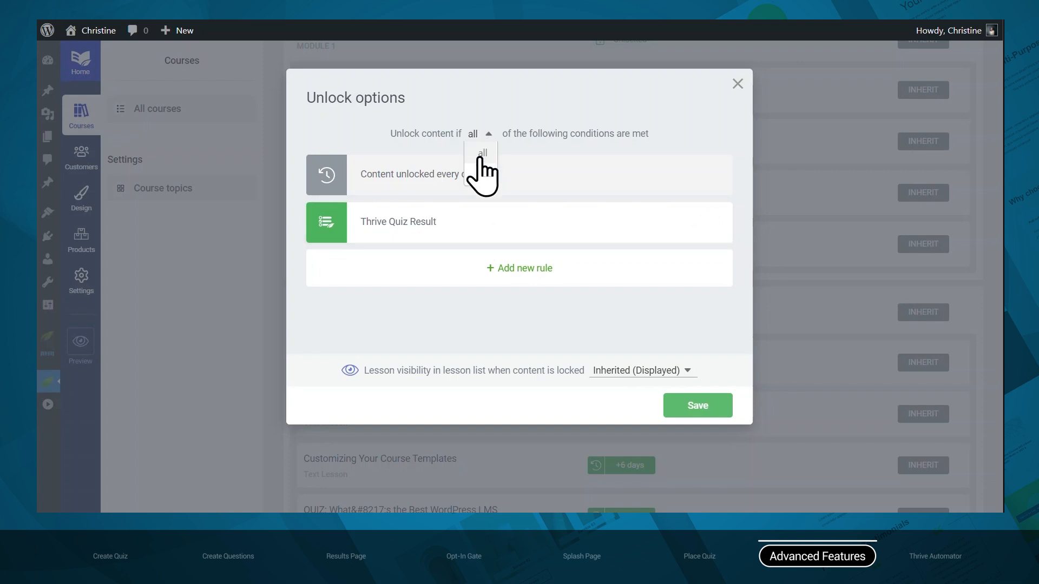
pyautogui.click(478, 174)
pyautogui.click(691, 410)
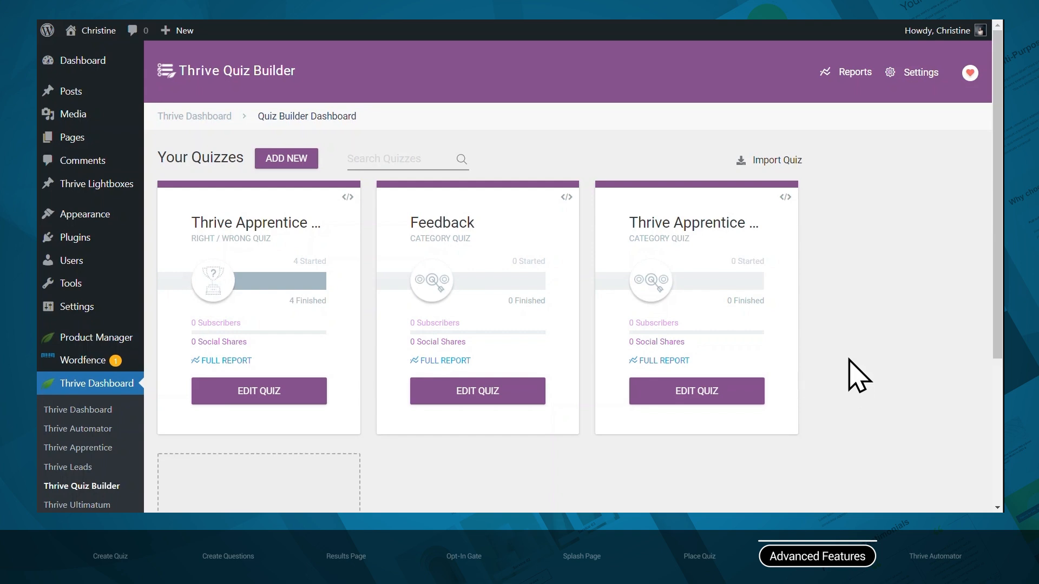
# Step: Open the quiz reports and show completions of "Thrive Apprentice Basics - Module 2" for the lesson "QUIZ: What's the Best WordPress LMS"
pyautogui.click(847, 80)
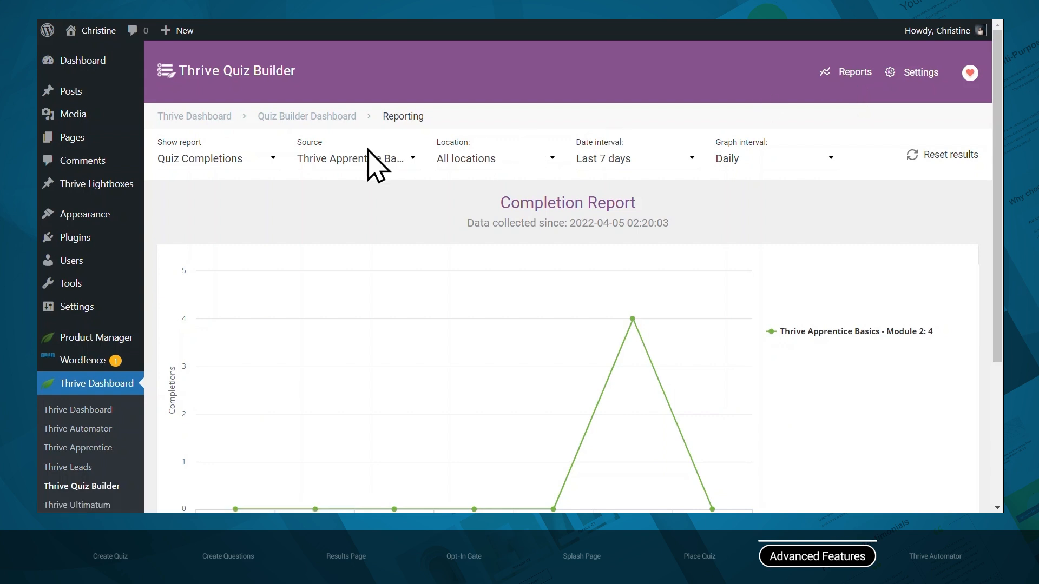
pyautogui.click(340, 158)
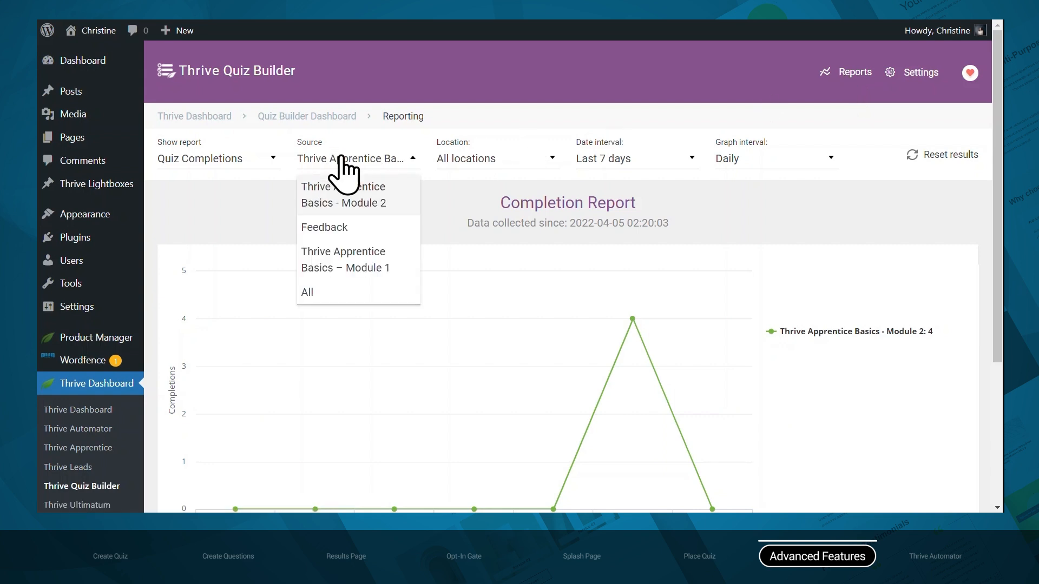
pyautogui.click(350, 190)
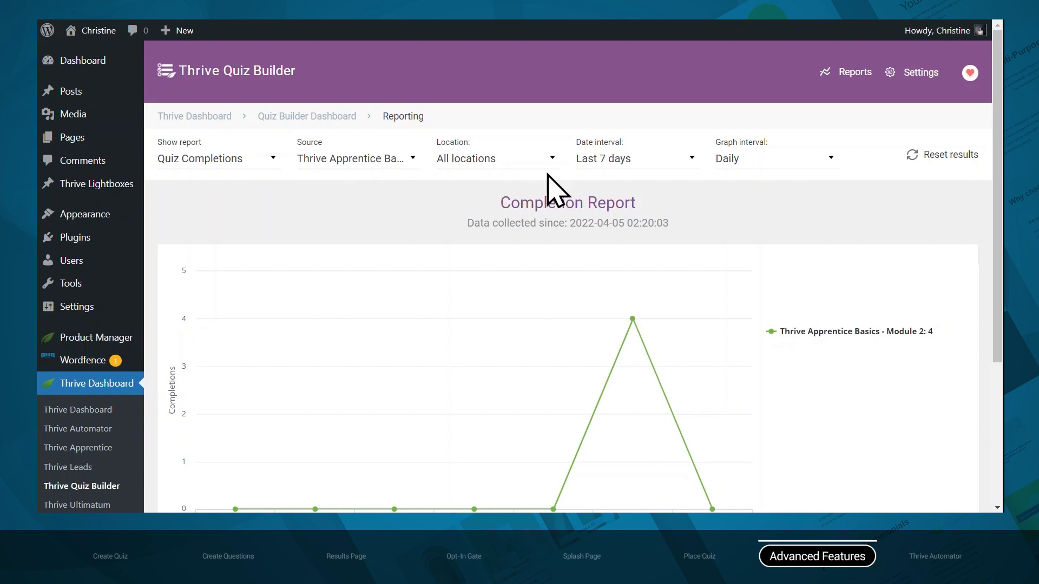
pyautogui.click(522, 162)
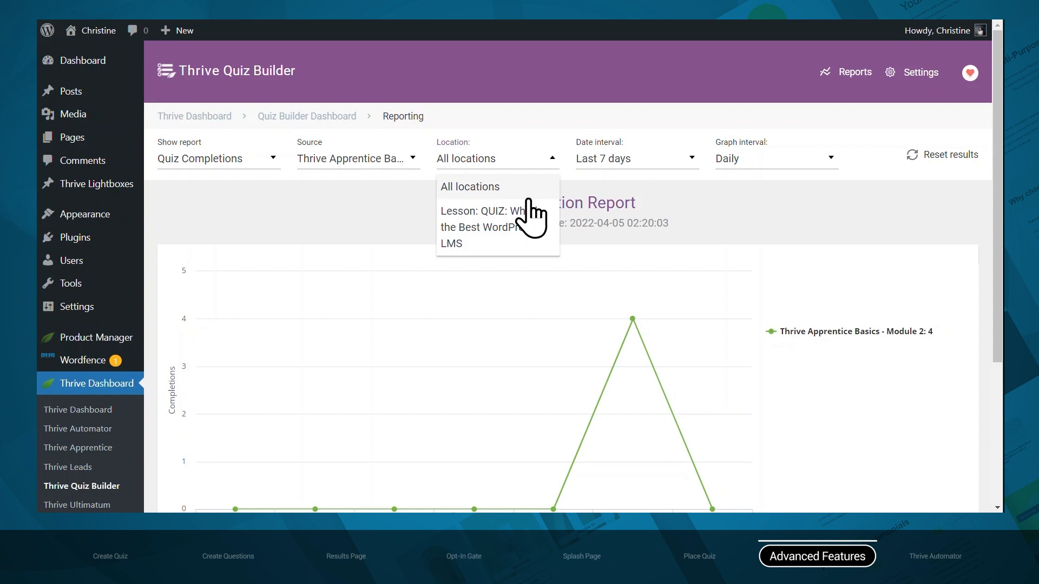
pyautogui.click(539, 230)
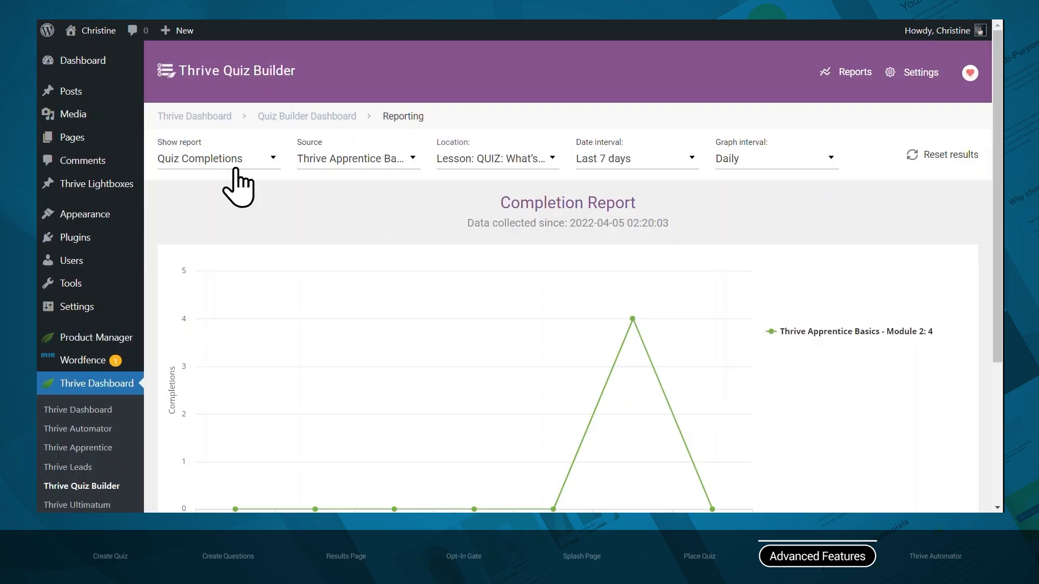
# Step: View the Flow report for "Thrive Apprentice Basics - Module 2", and examine the answer breakdown of every question in the Questions report
pyautogui.click(214, 162)
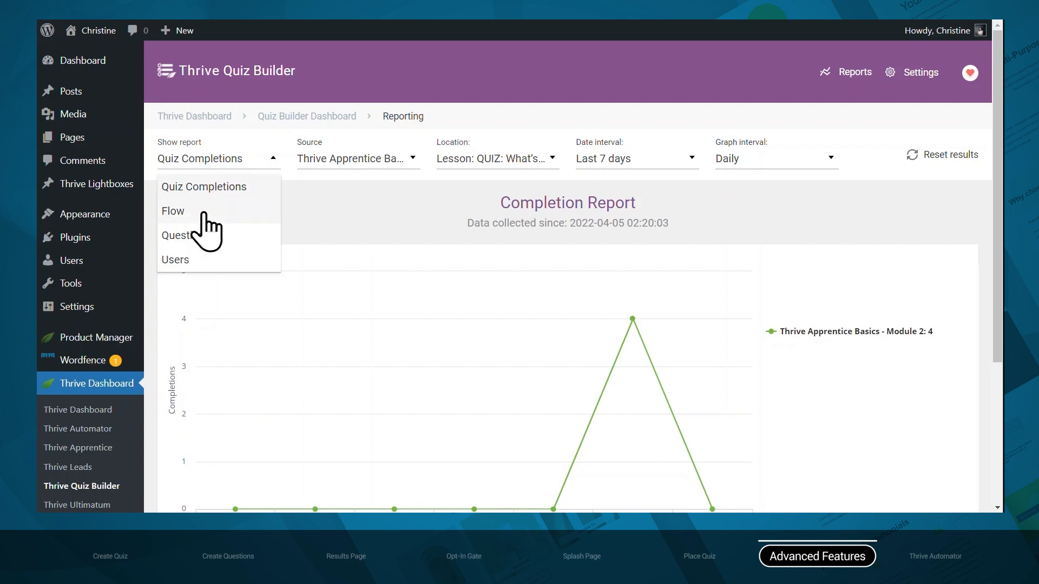
pyautogui.click(179, 211)
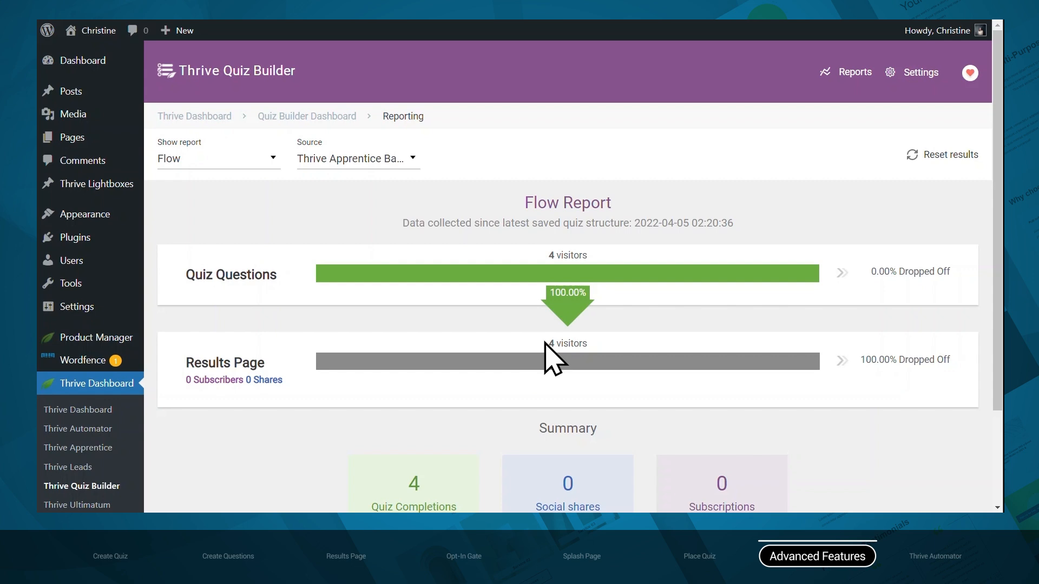
pyautogui.click(247, 163)
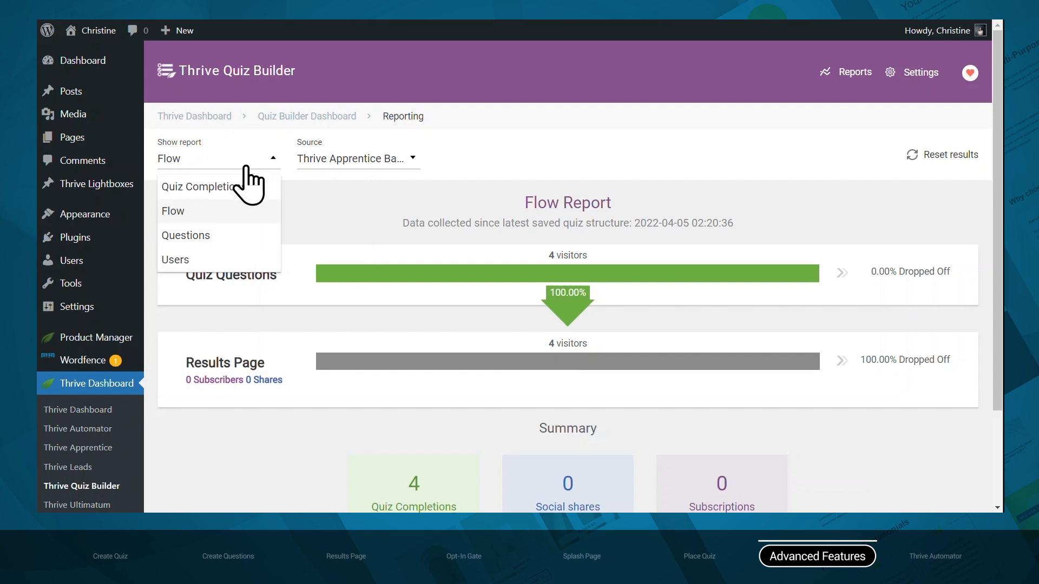
pyautogui.click(237, 236)
pyautogui.scroll(-2, 220, 217)
pyautogui.scroll(-9, 216, 211)
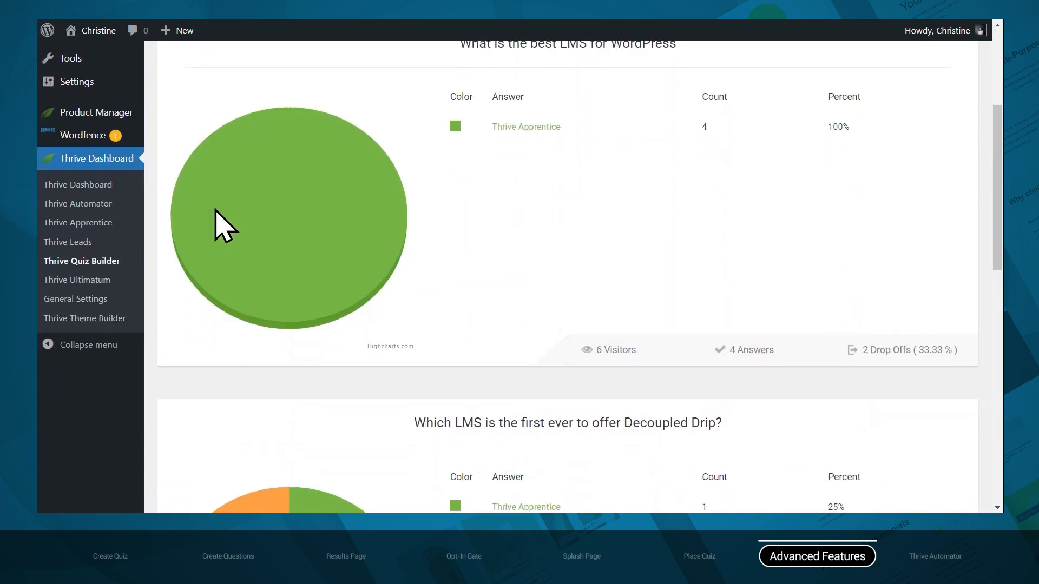
pyautogui.scroll(-6, 219, 216)
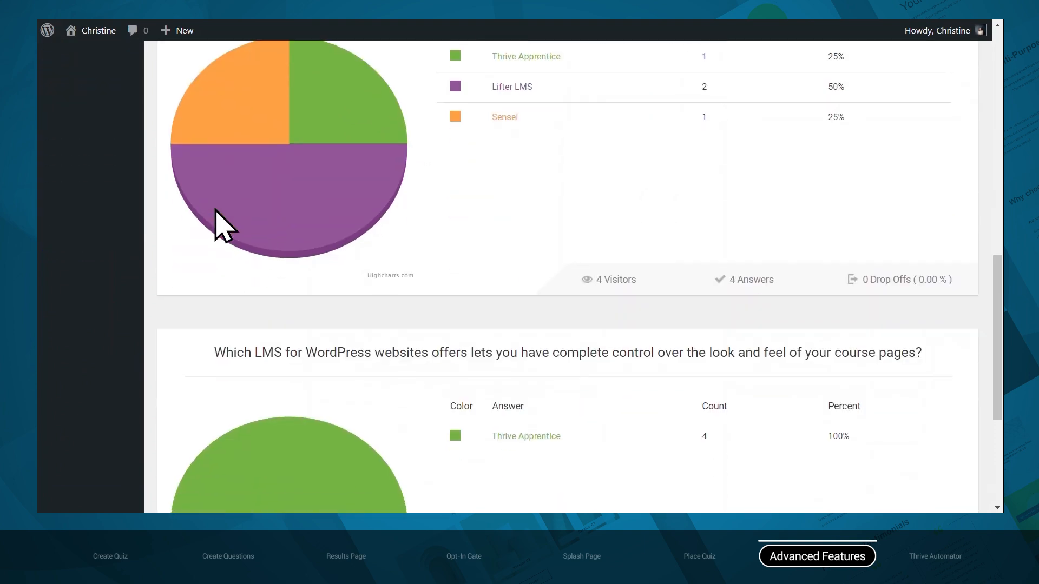
pyautogui.moveTo(215, 210)
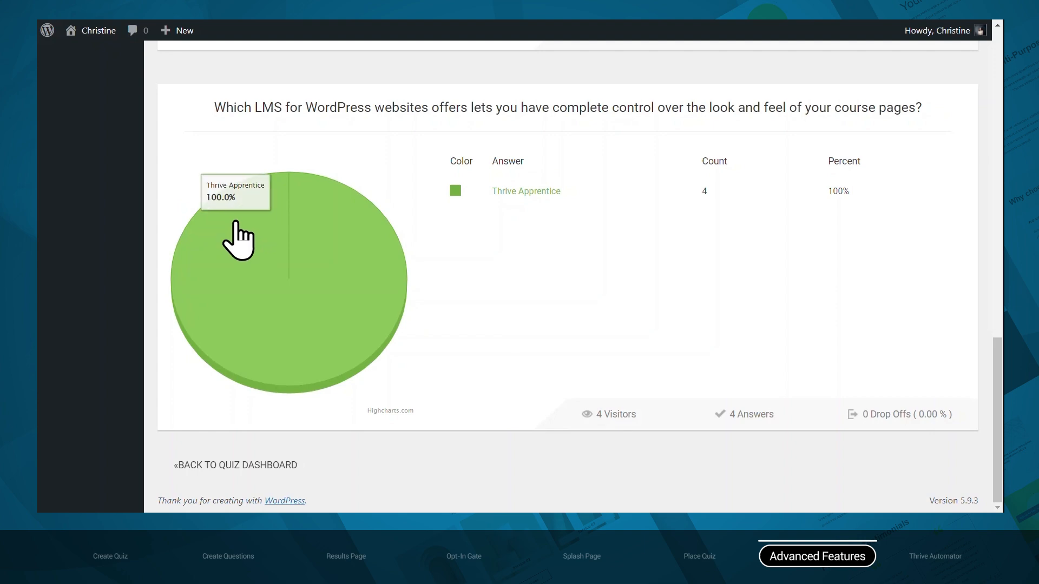
pyautogui.scroll(15, 216, 211)
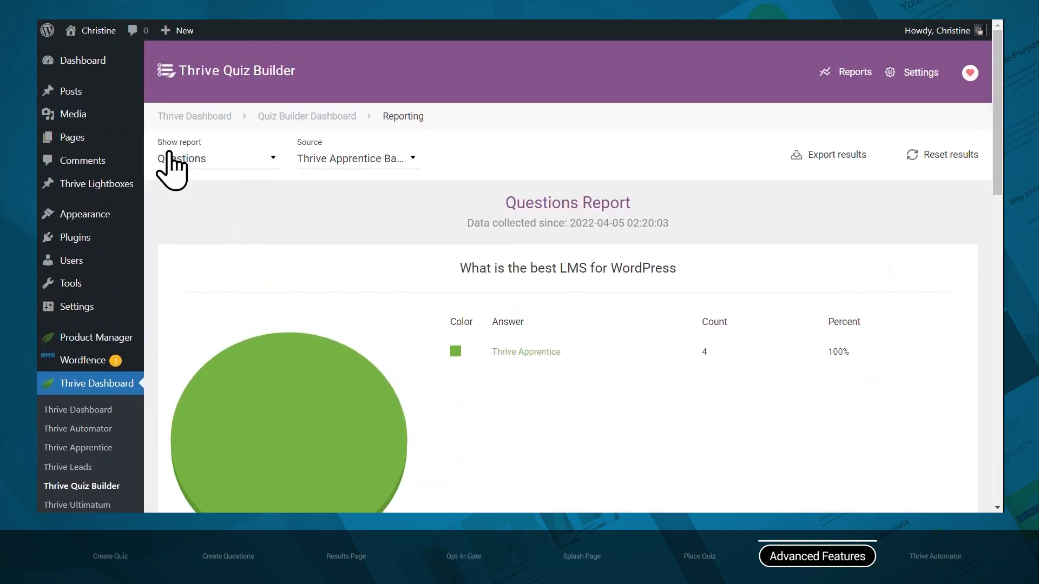
# Step: Switch to the Users report for the same quiz and look through its entries
pyautogui.click(186, 158)
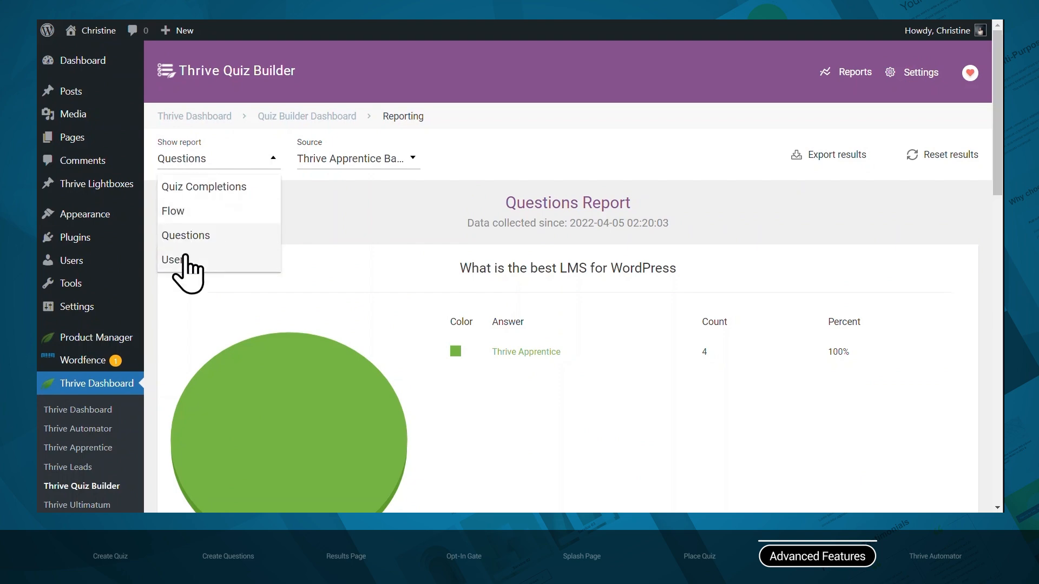
pyautogui.click(186, 257)
pyautogui.scroll(-3, 186, 254)
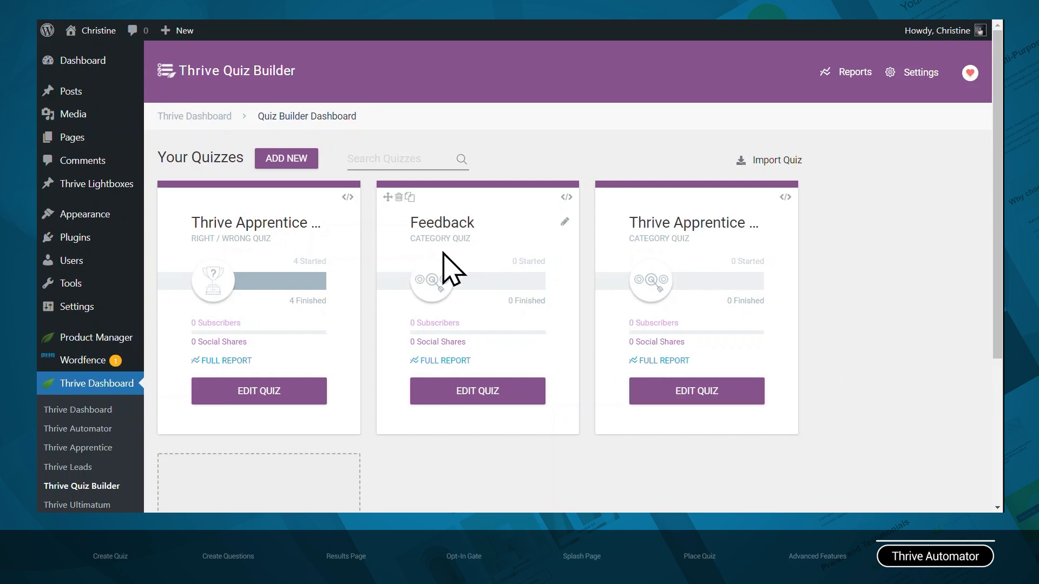
# Step: Open the Feedback quiz for editing and view the questions in its quiz structure
pyautogui.click(471, 391)
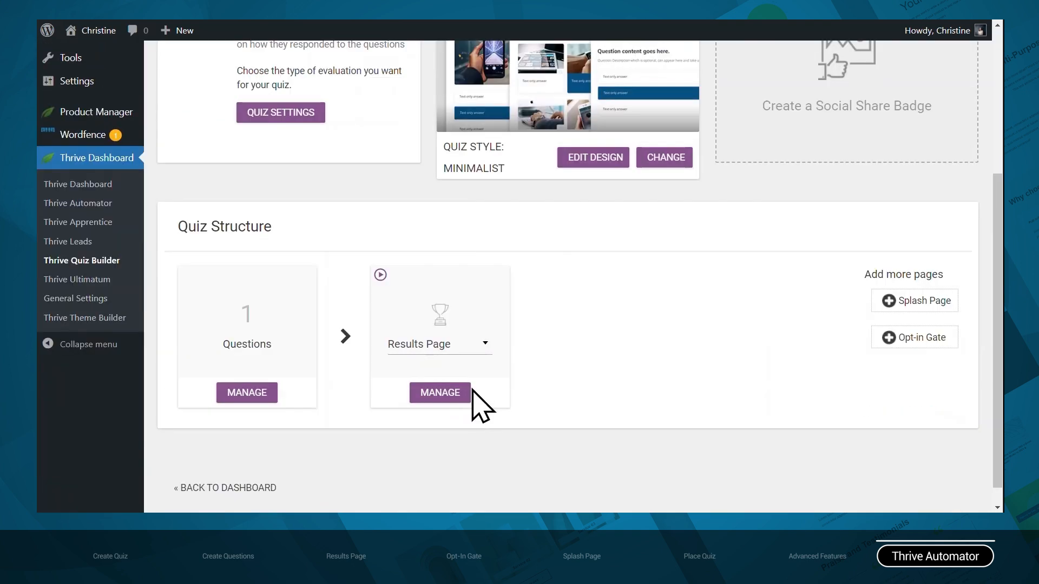
pyautogui.click(260, 392)
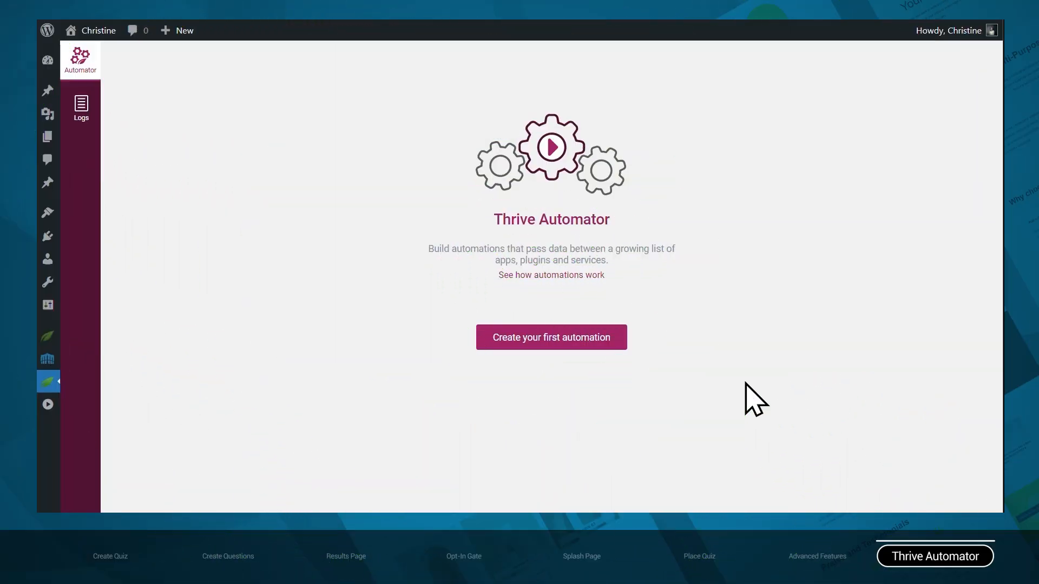
# Step: Create the first automation in Thrive Automator with the trigger "User completes quiz"
pyautogui.click(568, 340)
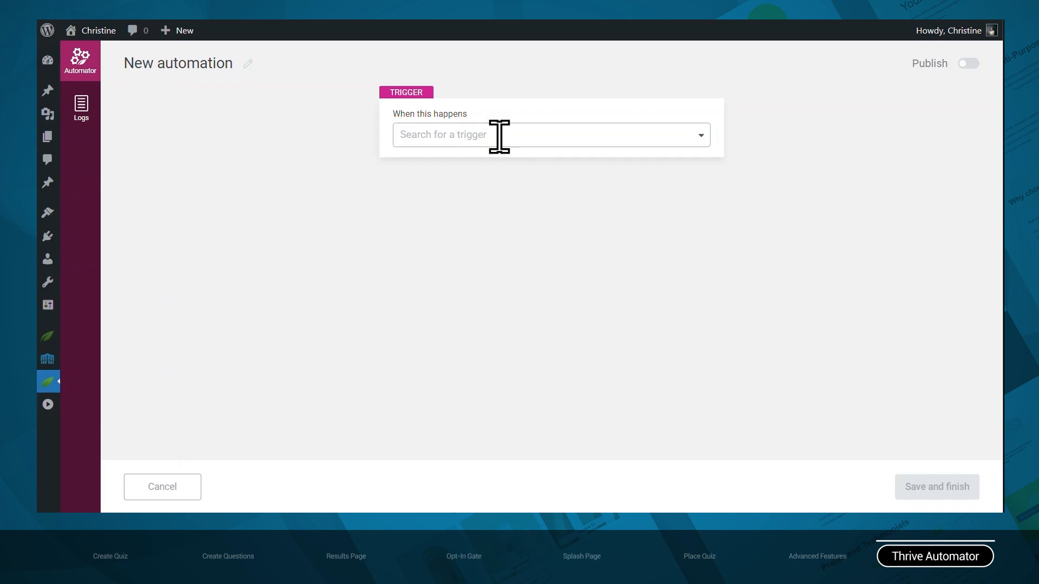
pyautogui.click(498, 135)
pyautogui.scroll(-4, 527, 181)
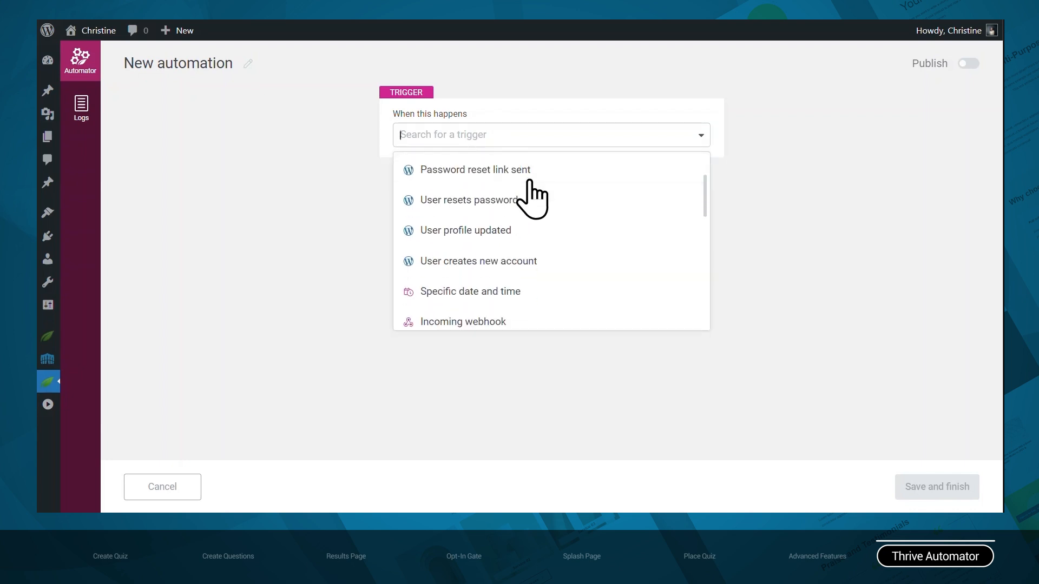
pyautogui.scroll(-6, 533, 201)
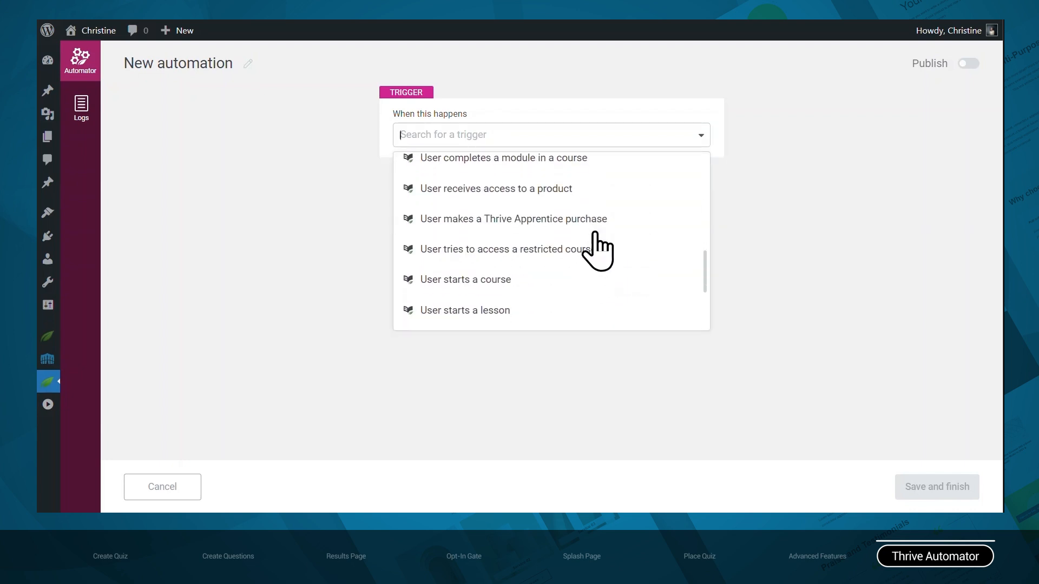
pyautogui.scroll(-2, 596, 234)
pyautogui.click(568, 236)
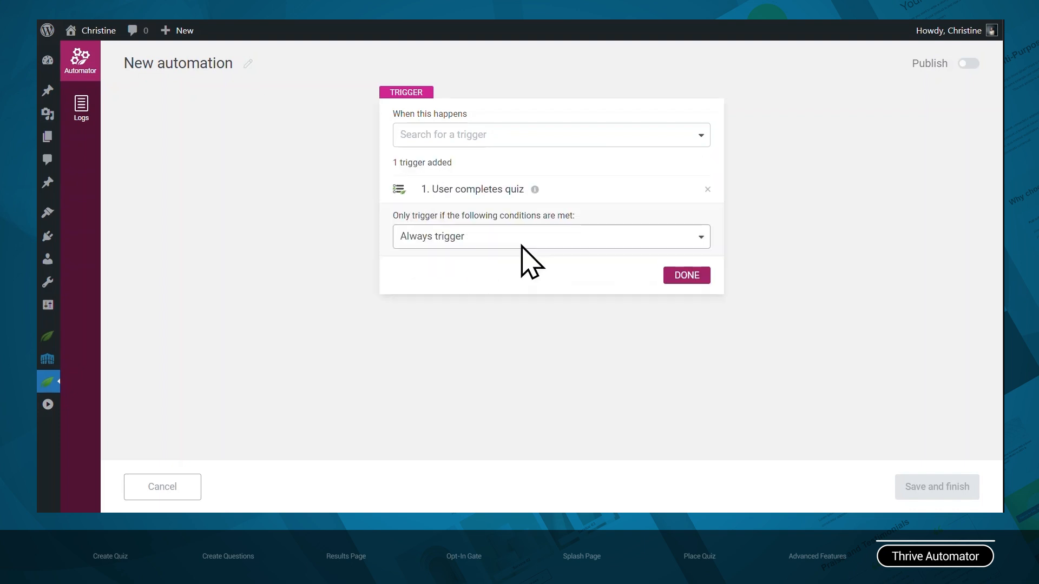
# Step: Limit the trigger with a Quiz title condition that matches the Feedback quiz
pyautogui.click(506, 239)
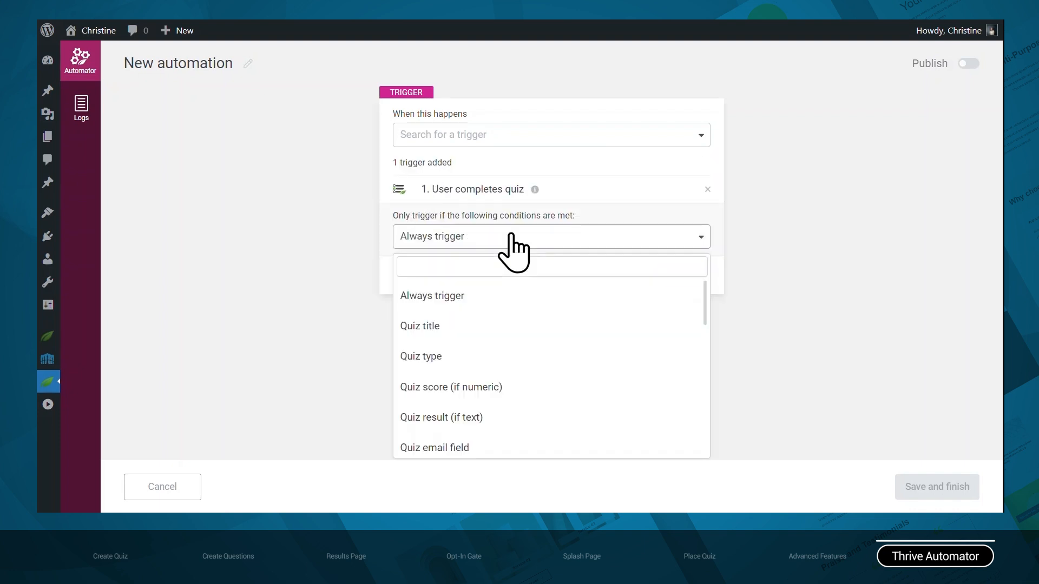
pyautogui.click(487, 327)
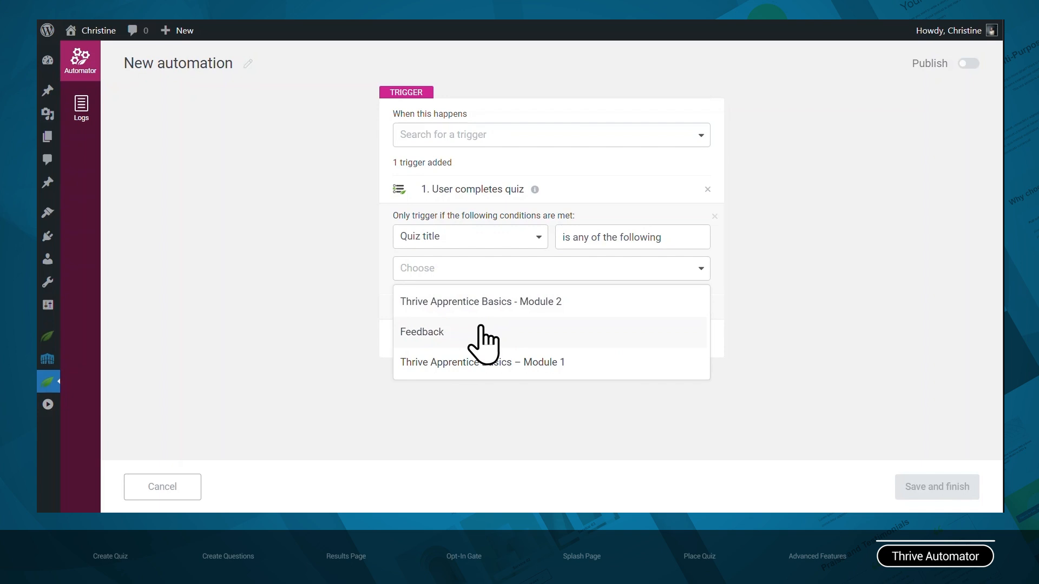
pyautogui.click(483, 332)
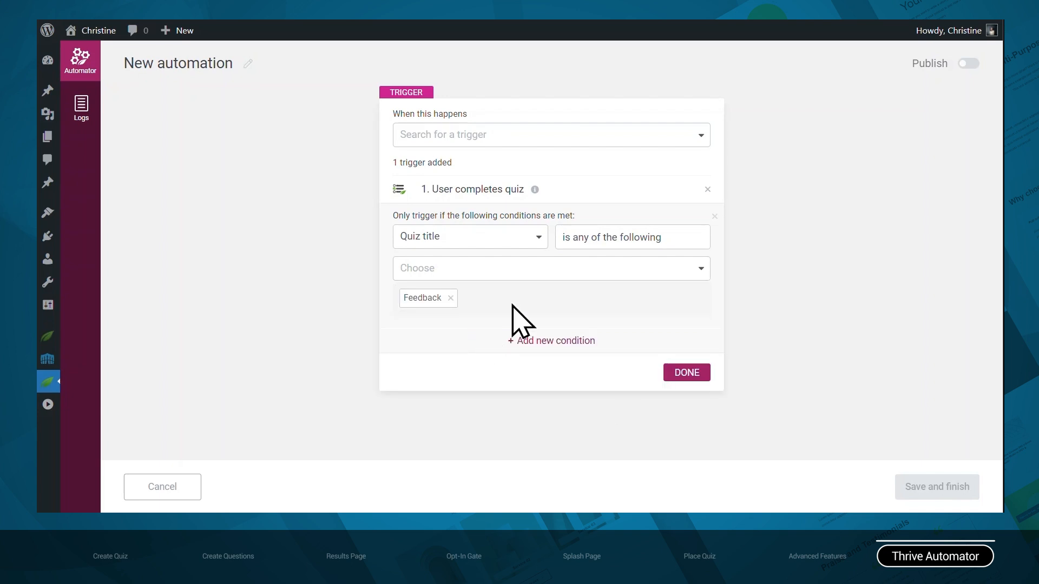
# Step: Add a second trigger condition that Quiz result (if text) equals "Highly likely" and finish the trigger
pyautogui.click(550, 340)
pyautogui.click(547, 354)
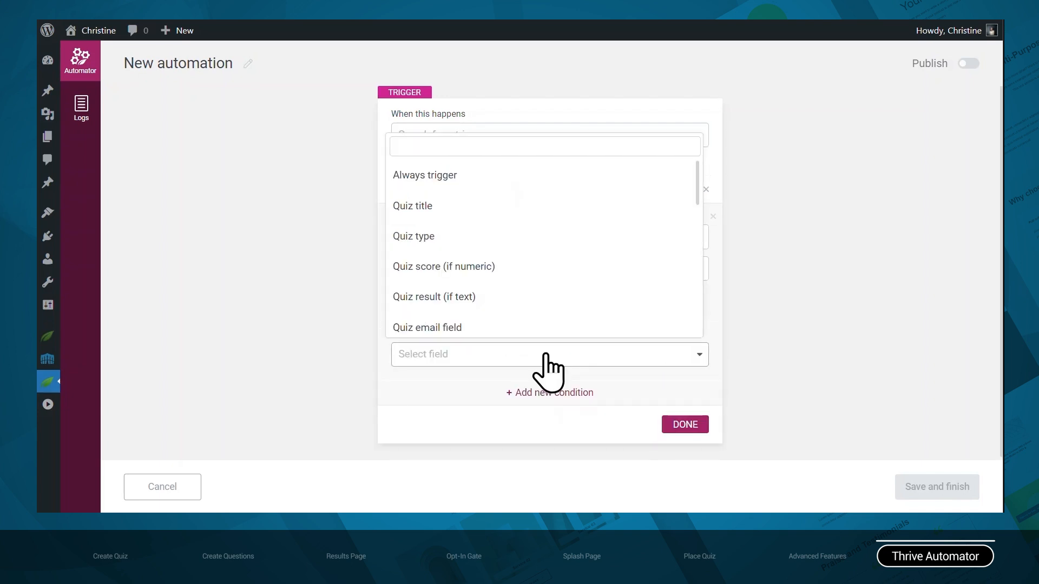
pyautogui.click(524, 303)
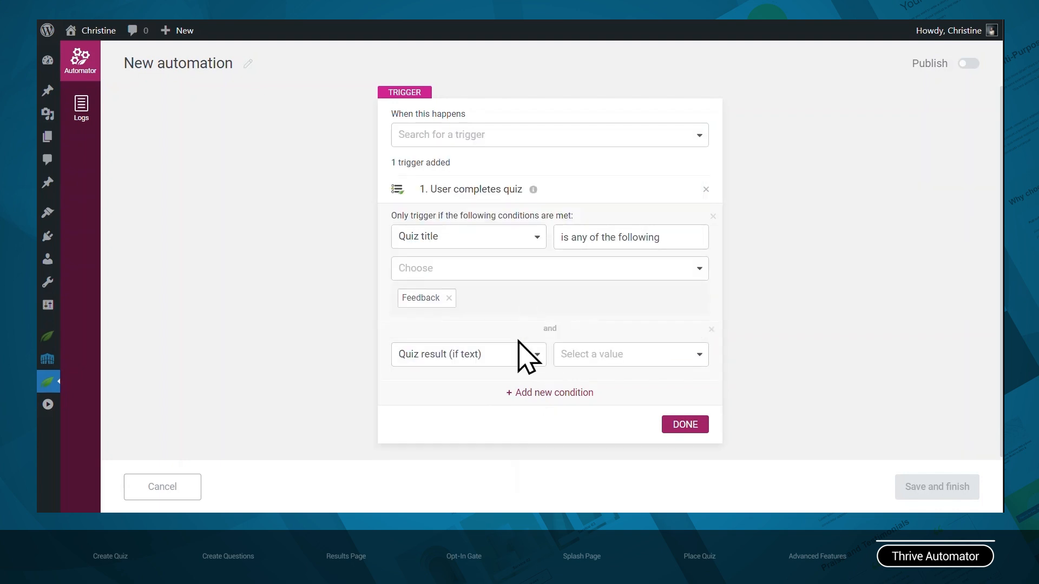
pyautogui.click(612, 362)
pyautogui.click(590, 227)
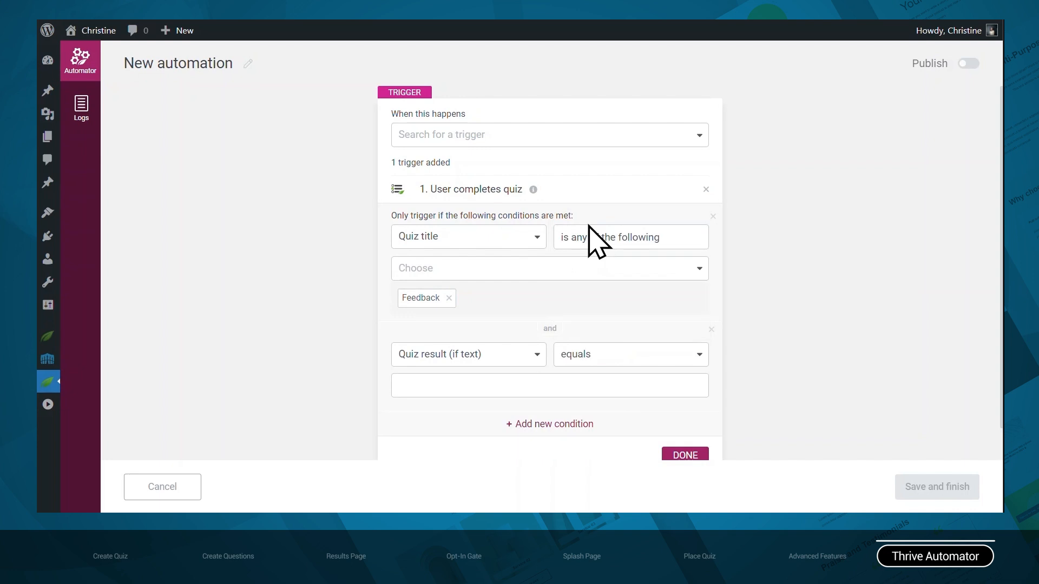
pyautogui.click(495, 380)
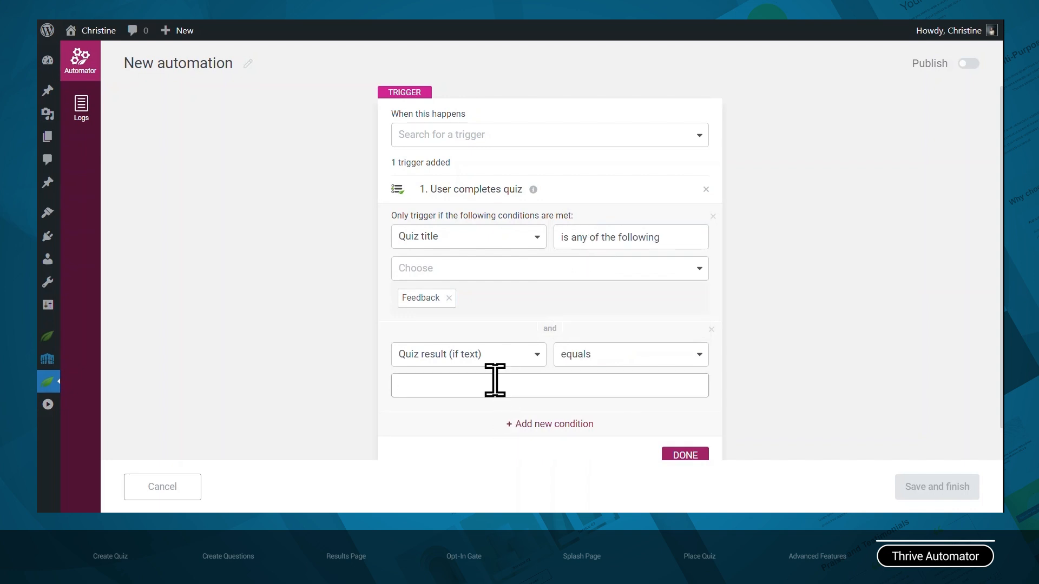
pyautogui.write('Highly likely')
pyautogui.scroll(-1, 494, 378)
pyautogui.click(681, 421)
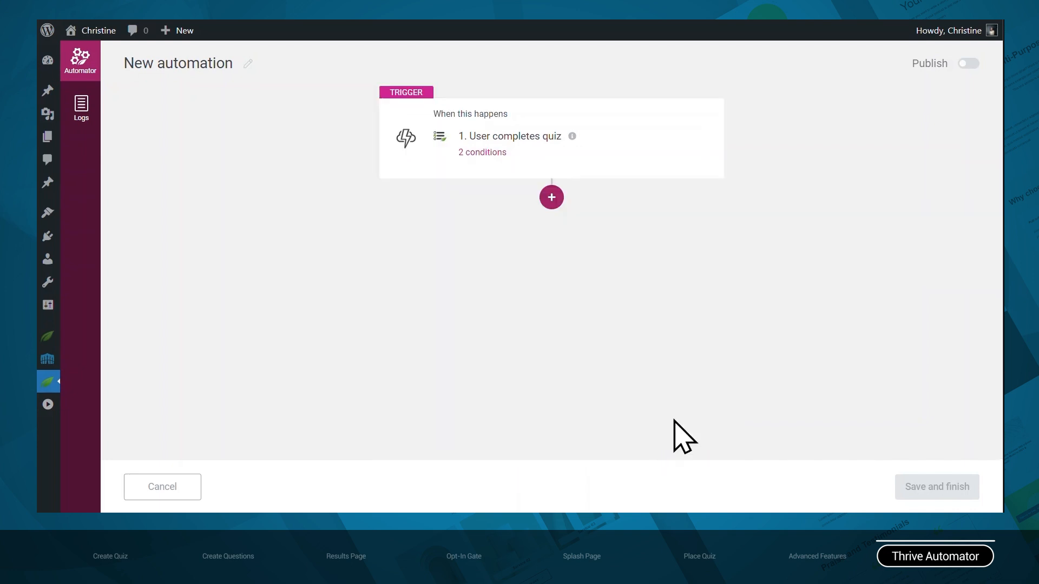
# Step: Add a "Tag user in autoresponder" action for ActiveCampaign with the tag "interested in more courses"
pyautogui.click(557, 198)
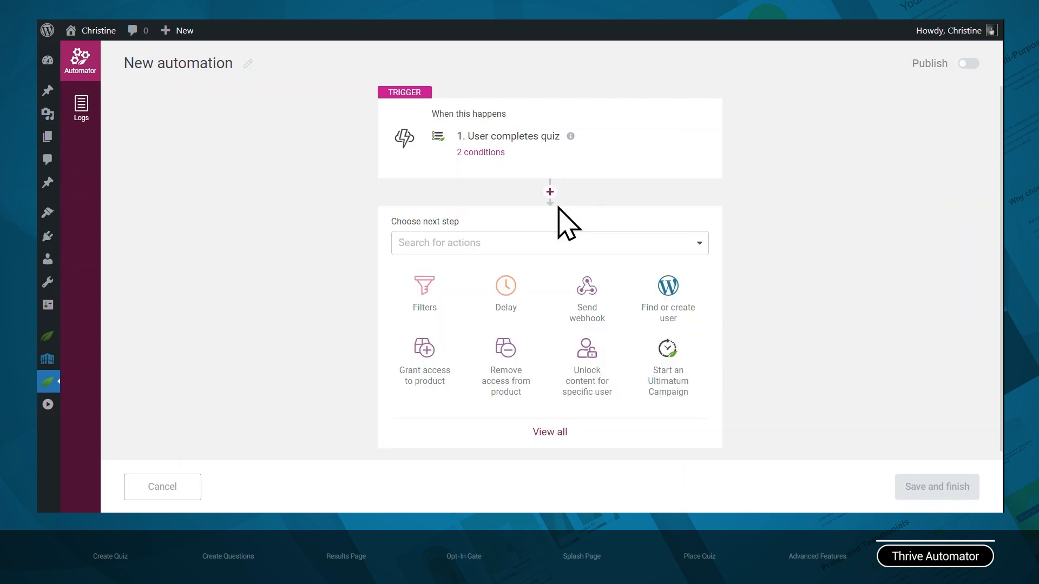
pyautogui.click(558, 247)
pyautogui.write('tag')
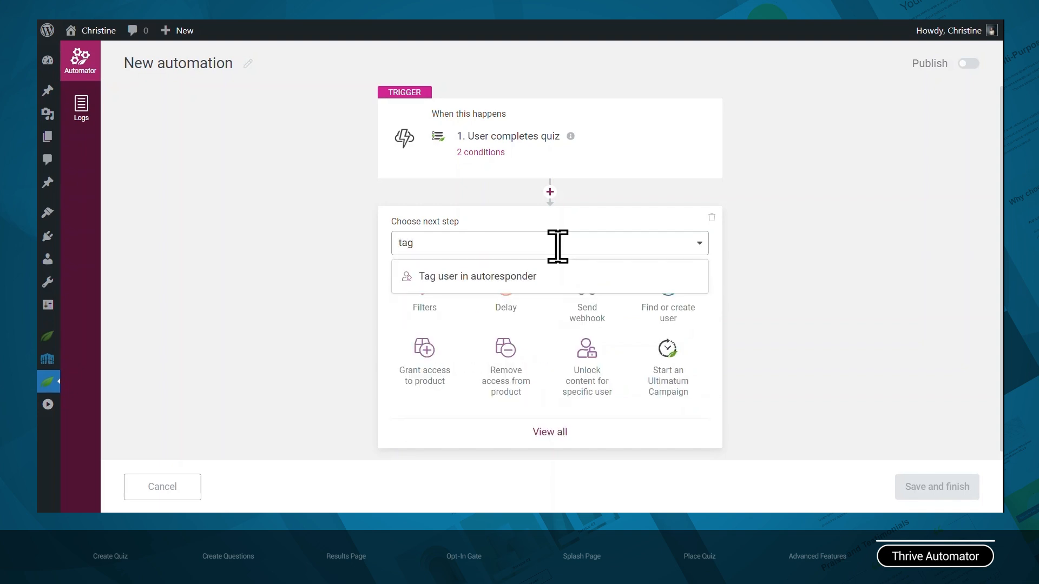
pyautogui.click(490, 277)
pyautogui.click(495, 265)
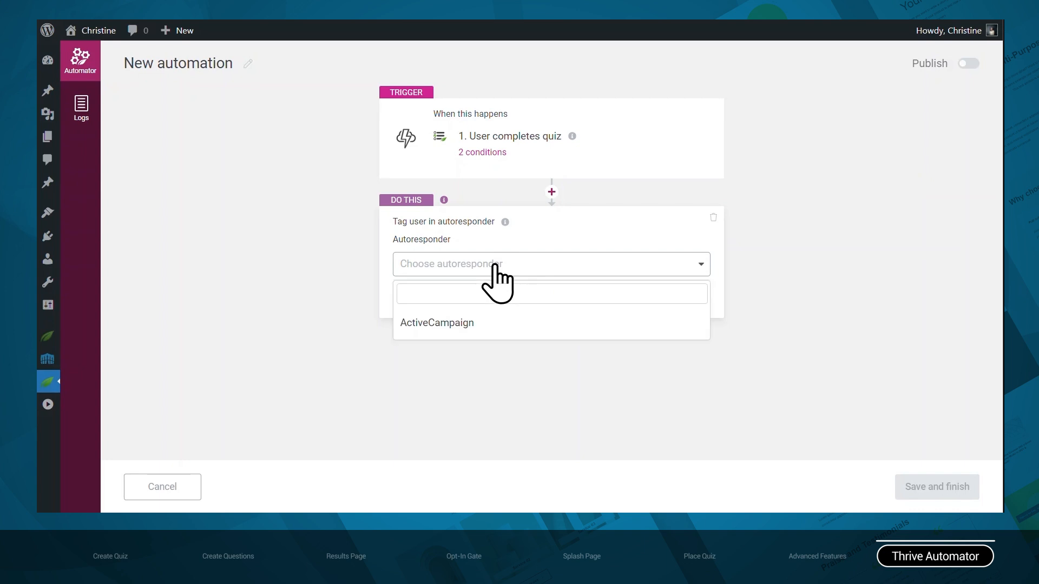
pyautogui.click(497, 326)
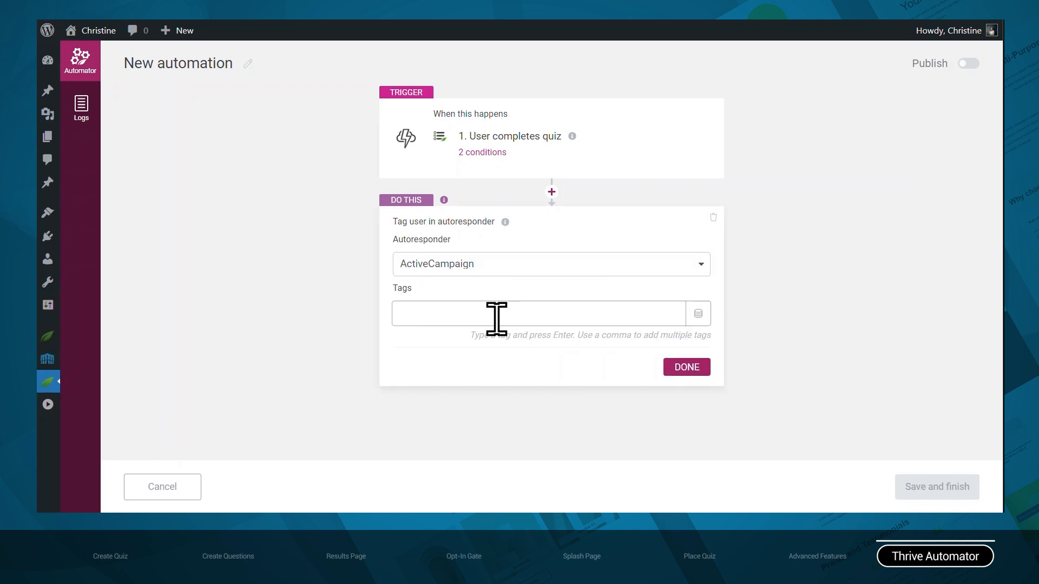
pyautogui.click(496, 313)
pyautogui.write('interested in more courses')
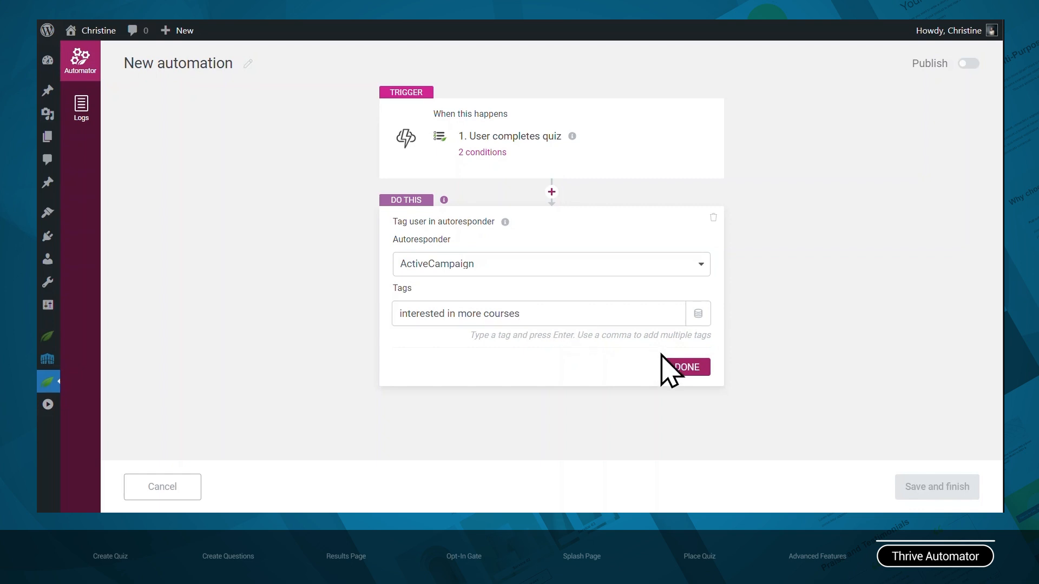
pyautogui.click(662, 358)
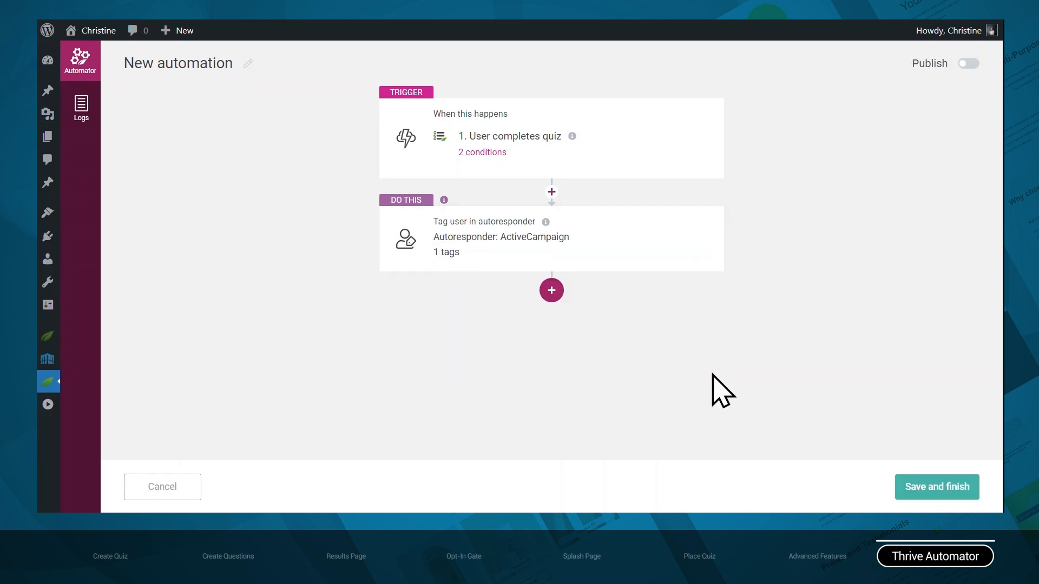
# Step: Save the finished automation and publish it
pyautogui.click(926, 487)
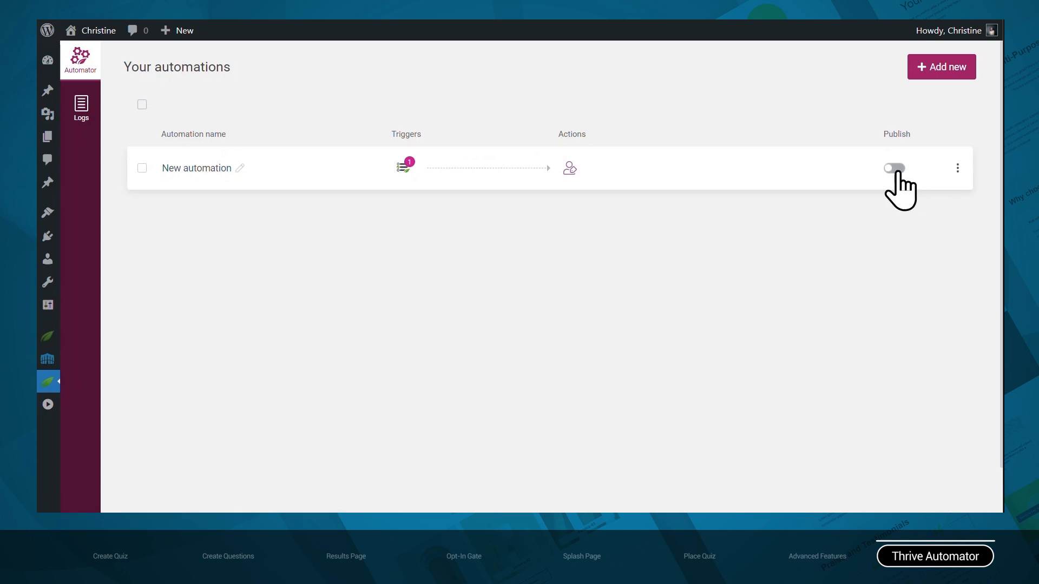
pyautogui.click(893, 168)
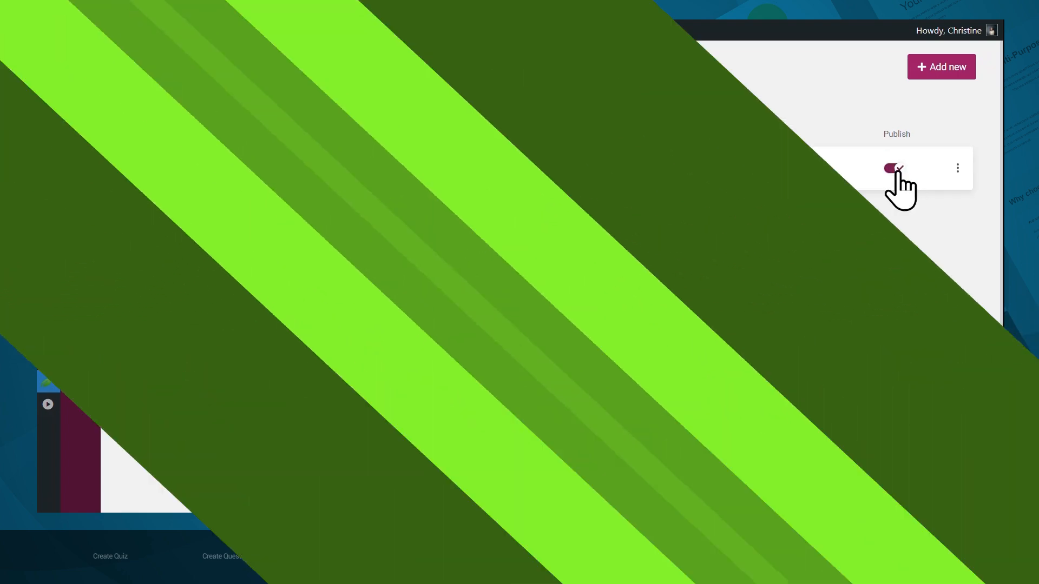